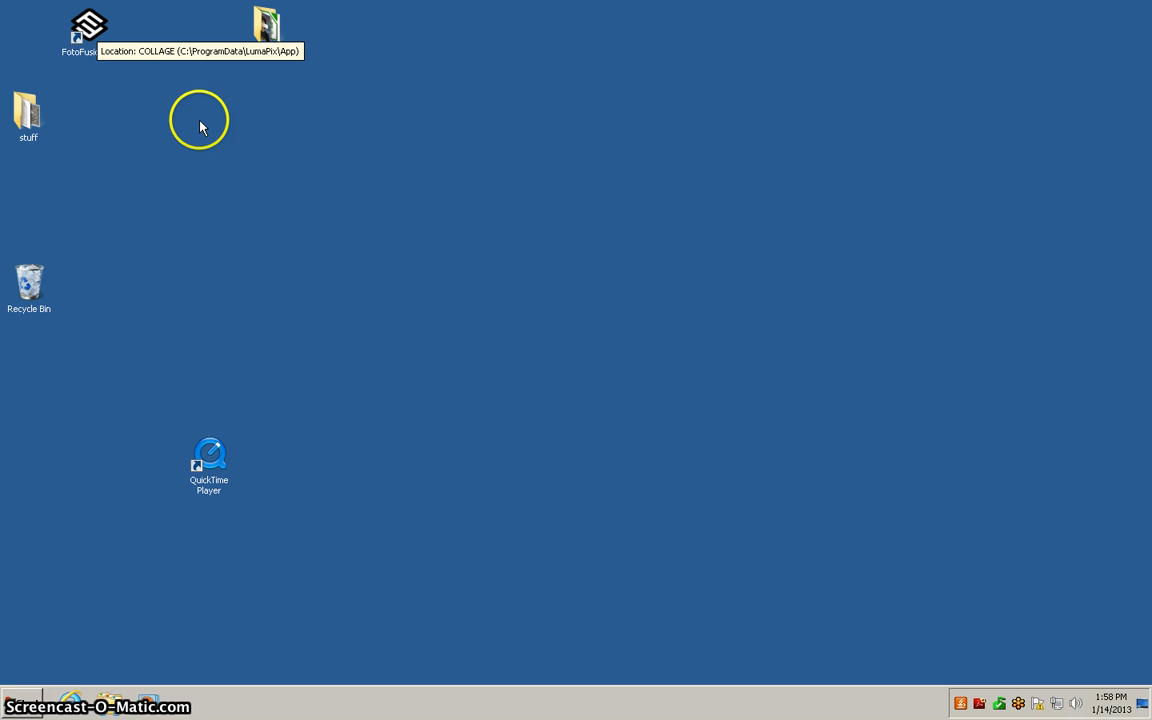
Open the PSPA Demo desktop folder and scroll down to its Index file.
mouse_move(268, 32)
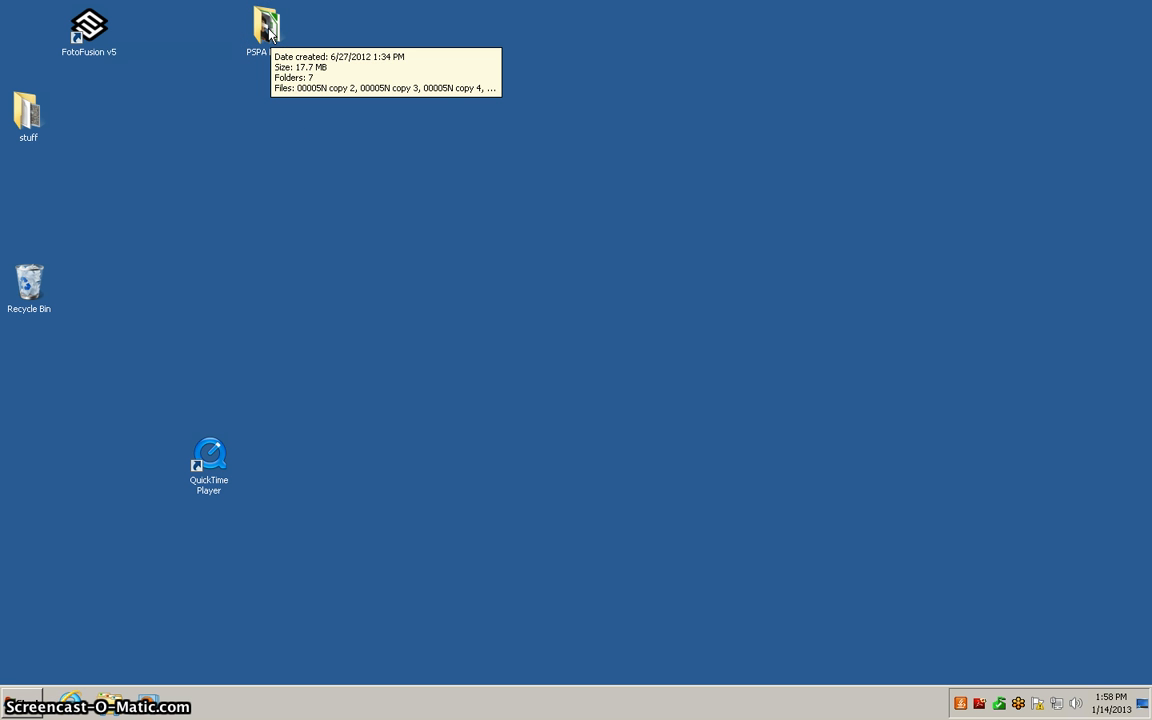
double_click(266, 38)
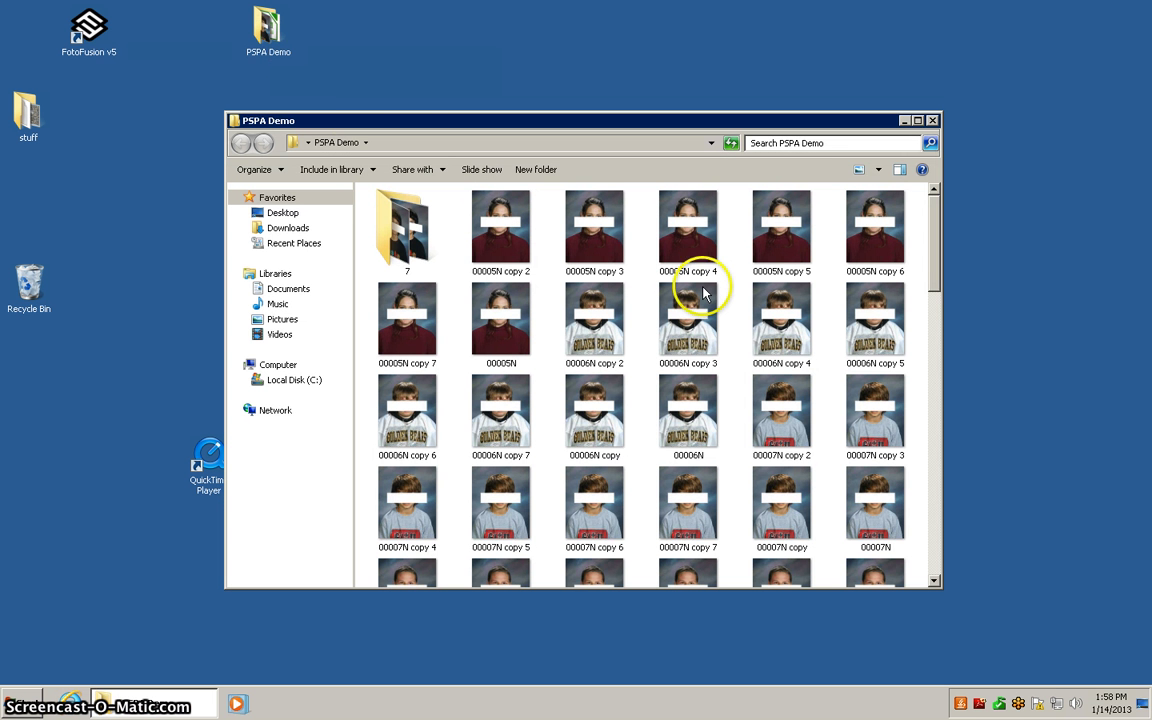
drag(930, 237, 938, 545)
click(872, 466)
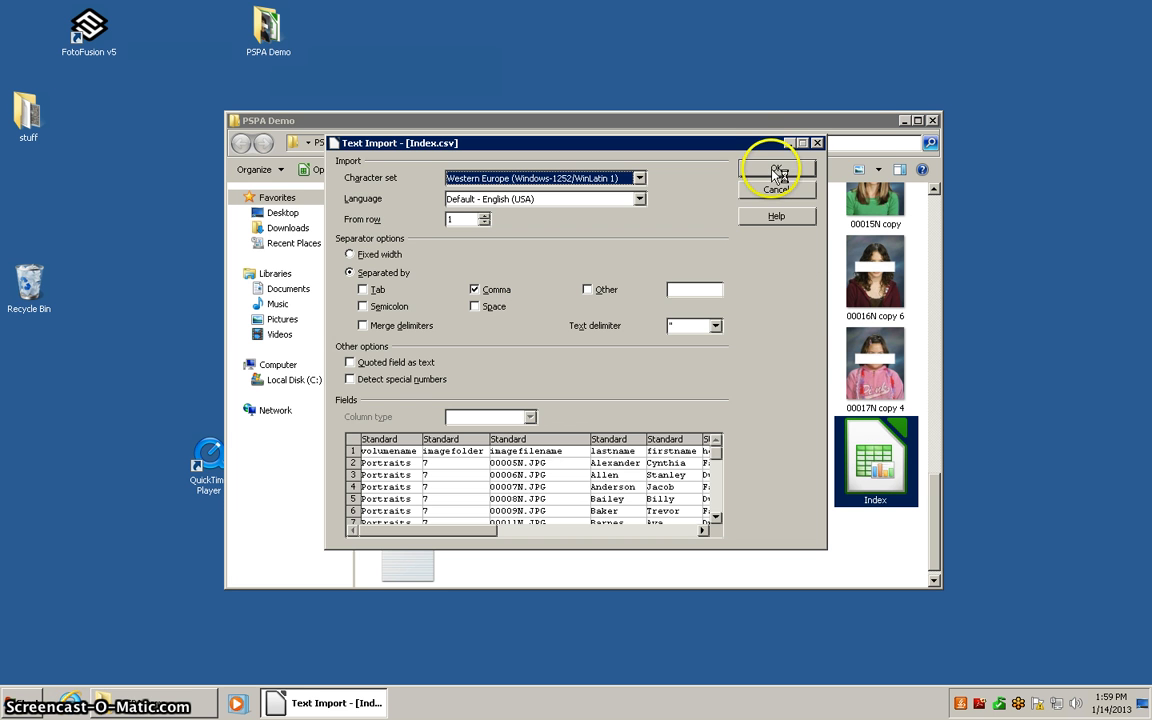
click(776, 170)
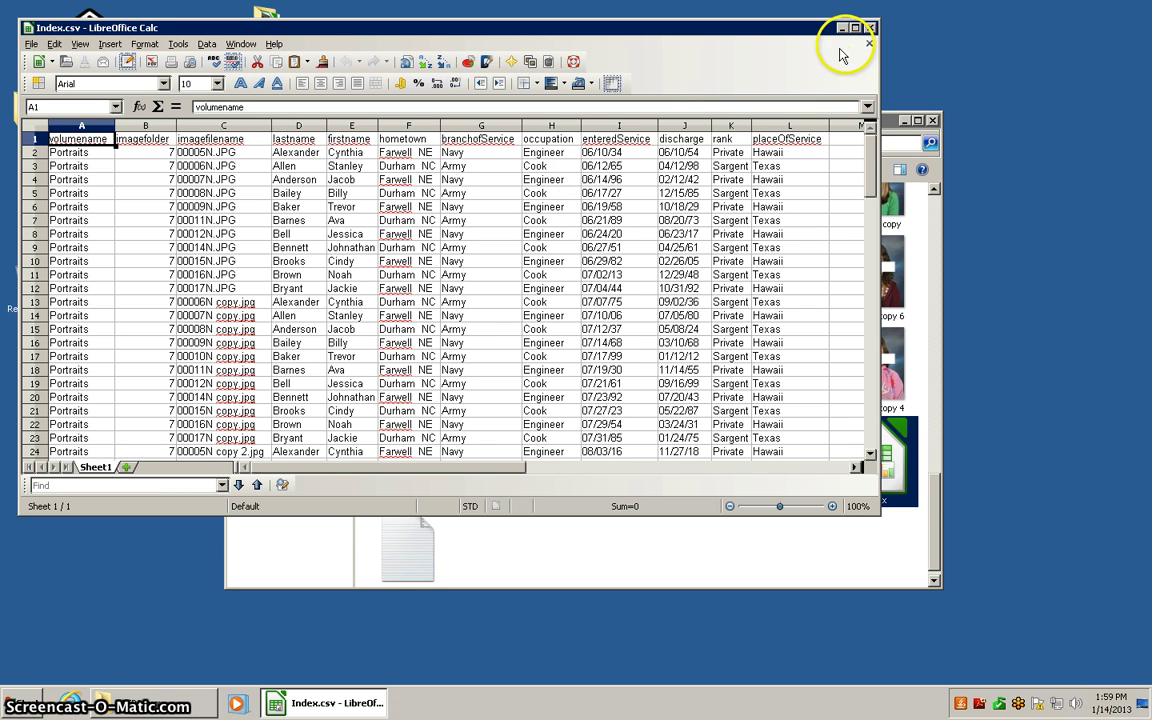
click(870, 29)
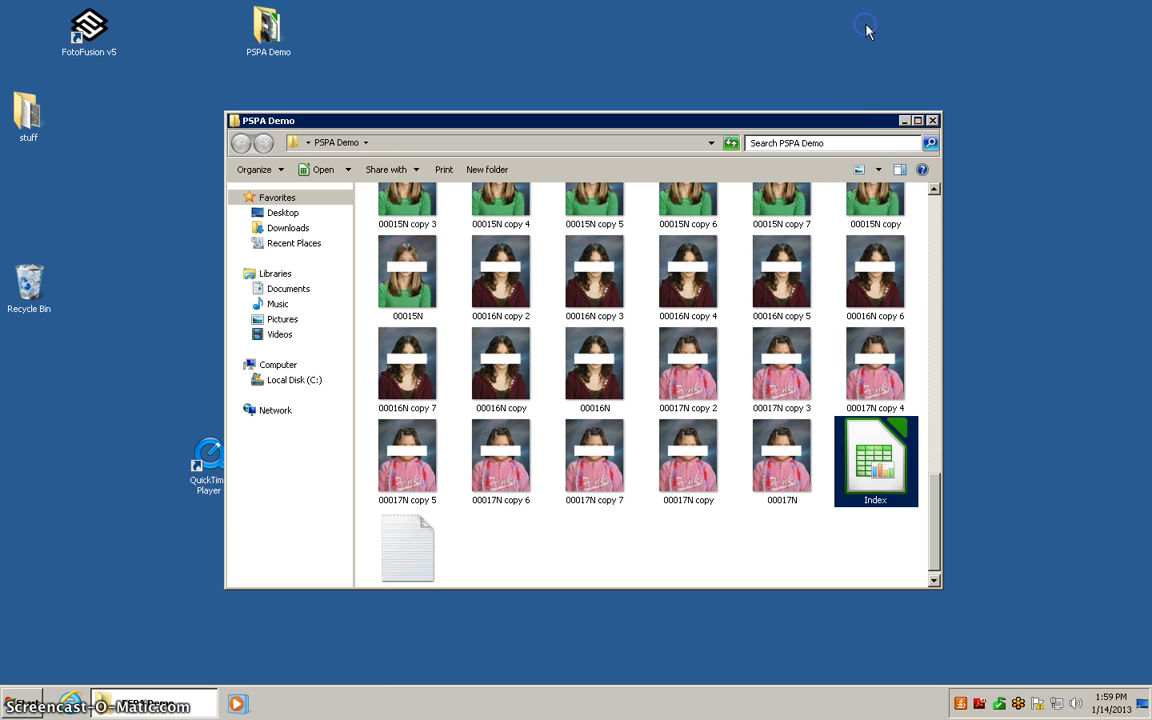
Close Explorer, launch FotoFusion and start a new stand-alone composite named testcomp4.
click(931, 120)
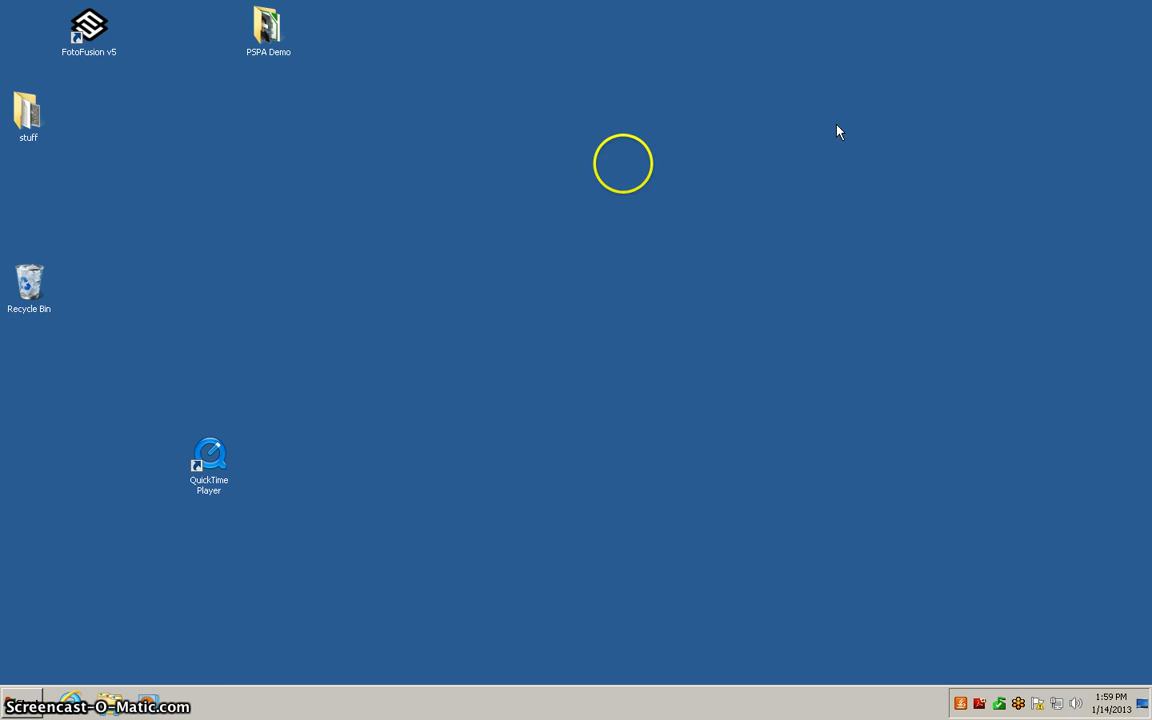
double_click(99, 35)
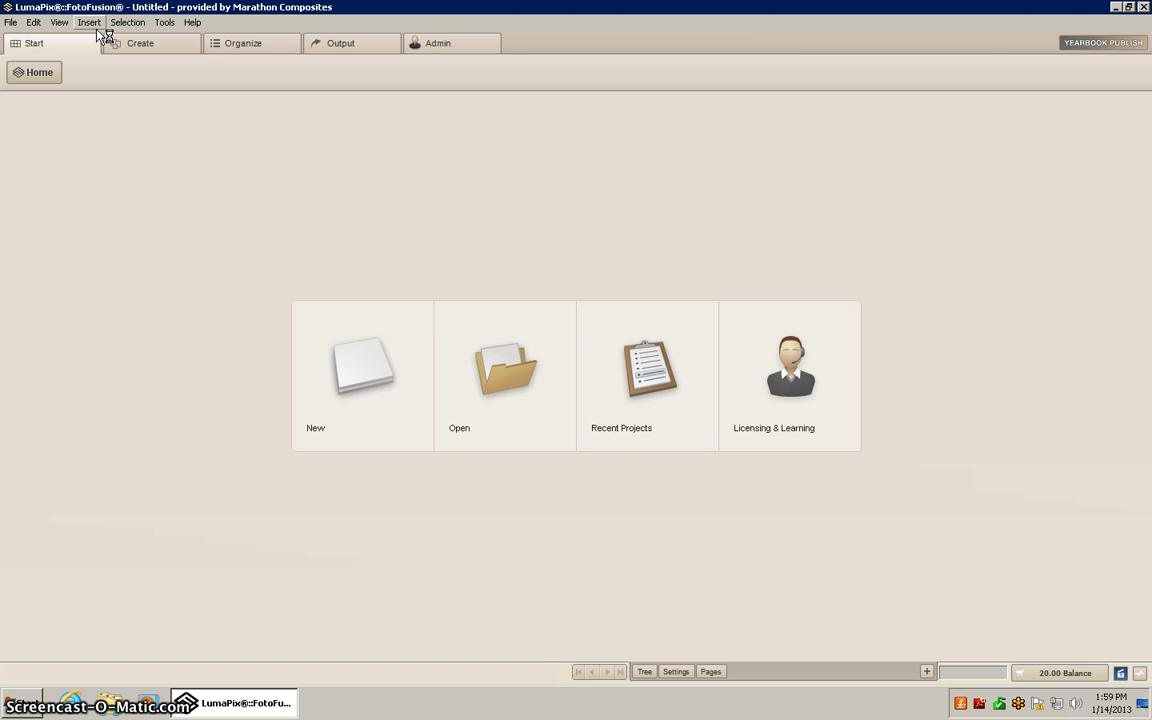
click(348, 364)
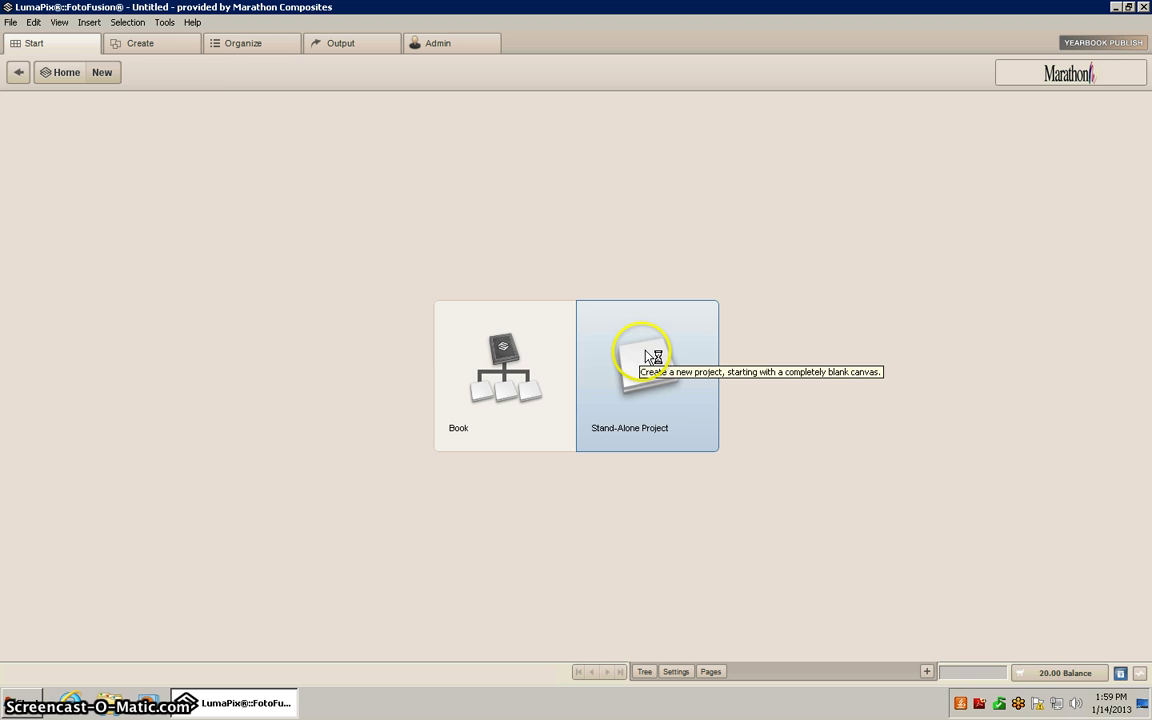
click(640, 363)
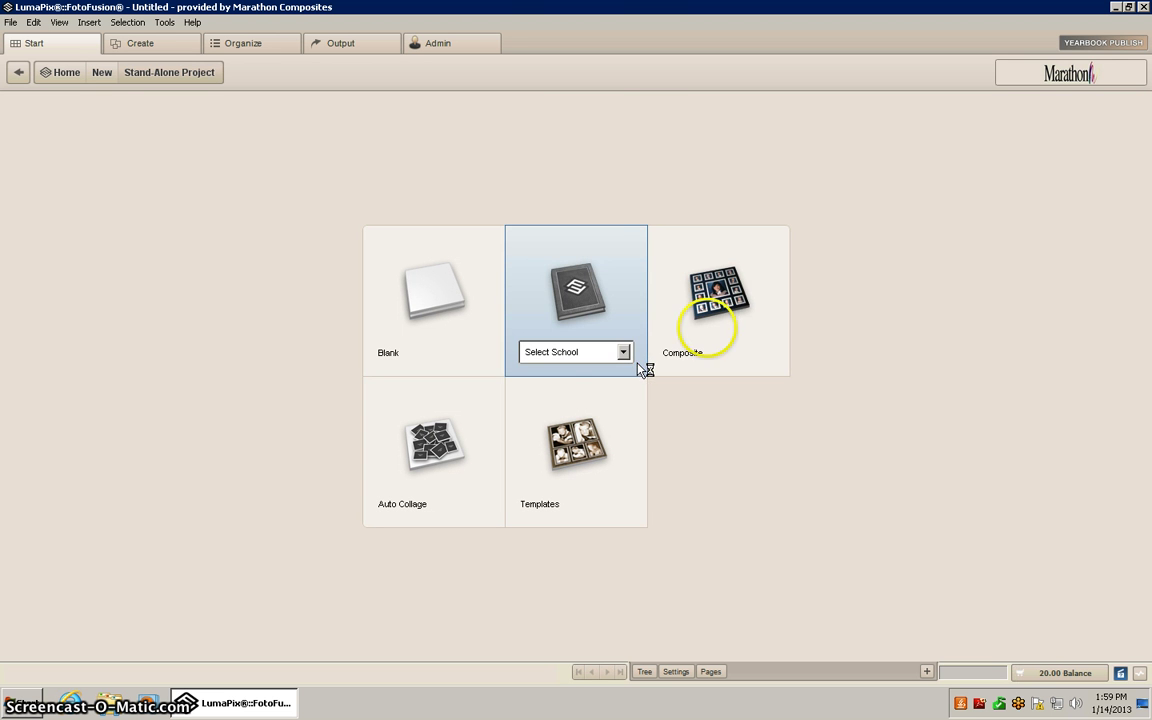
click(708, 322)
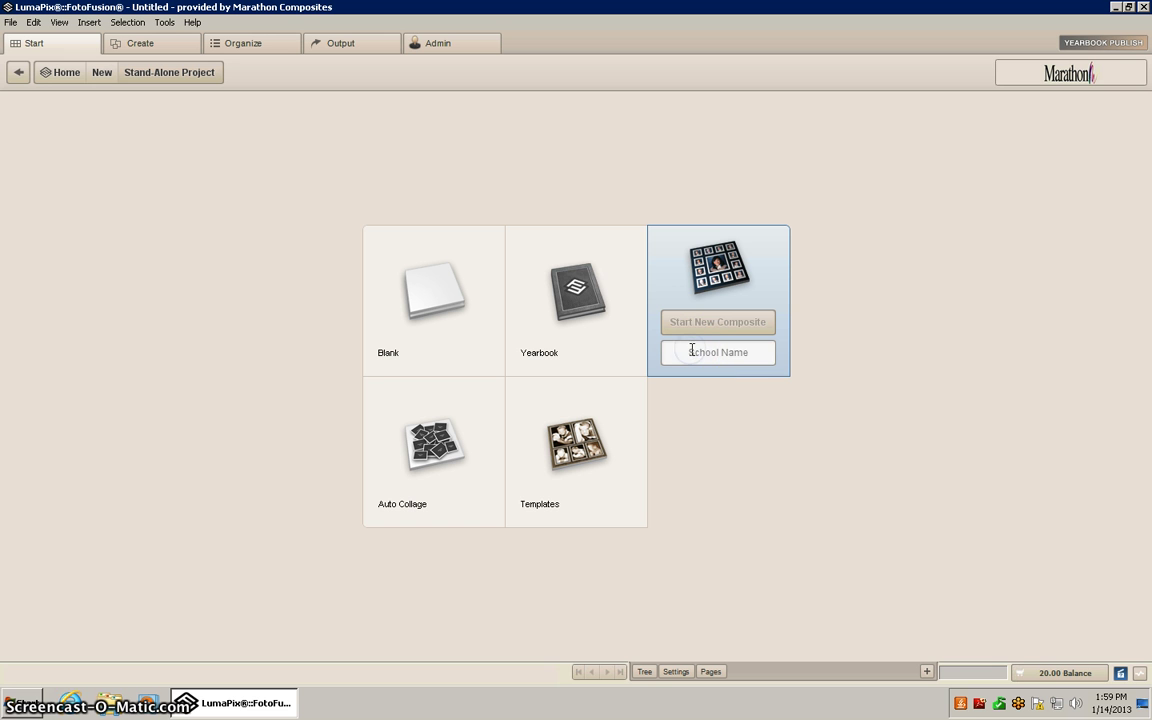
text(te)
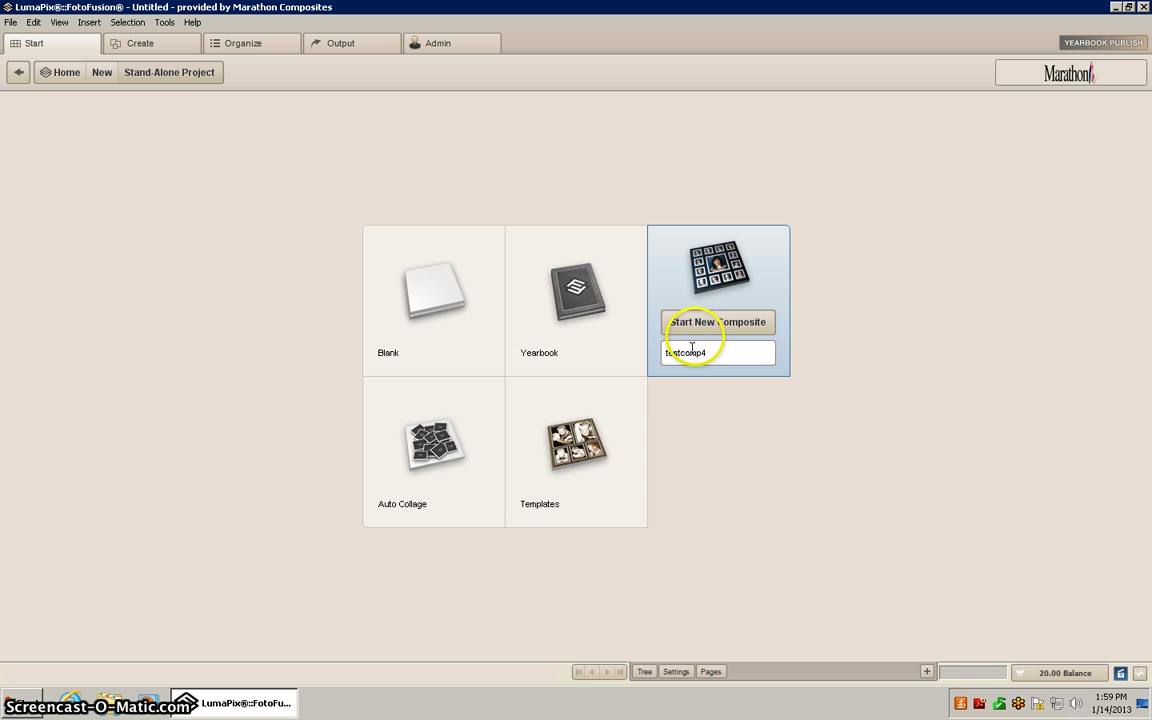
text(stcomp4)
click(690, 321)
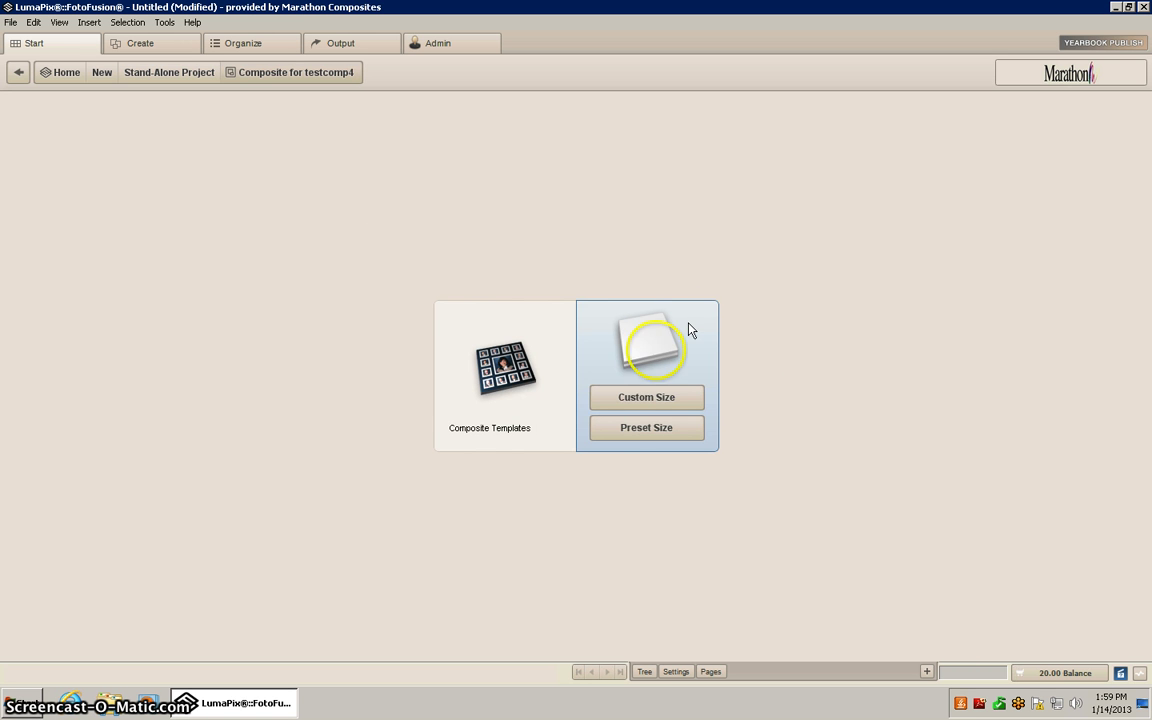
Open a blank sheet at the Generic 8x10 preset size.
click(640, 430)
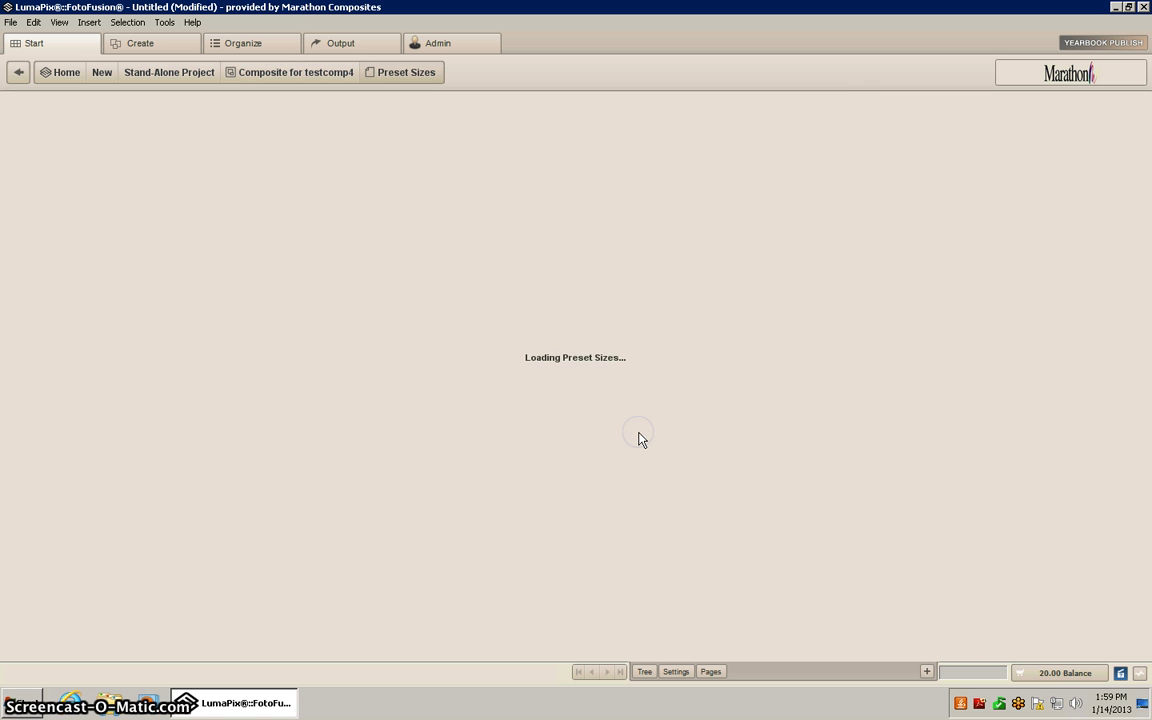
click(585, 396)
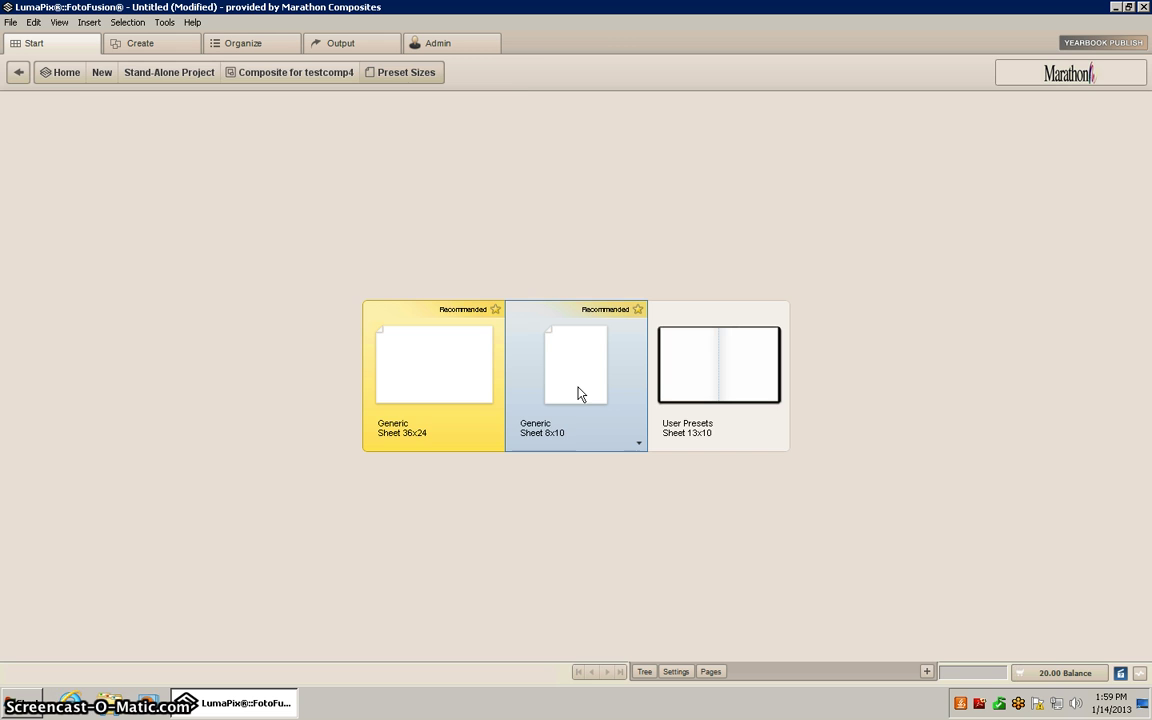
double_click(578, 392)
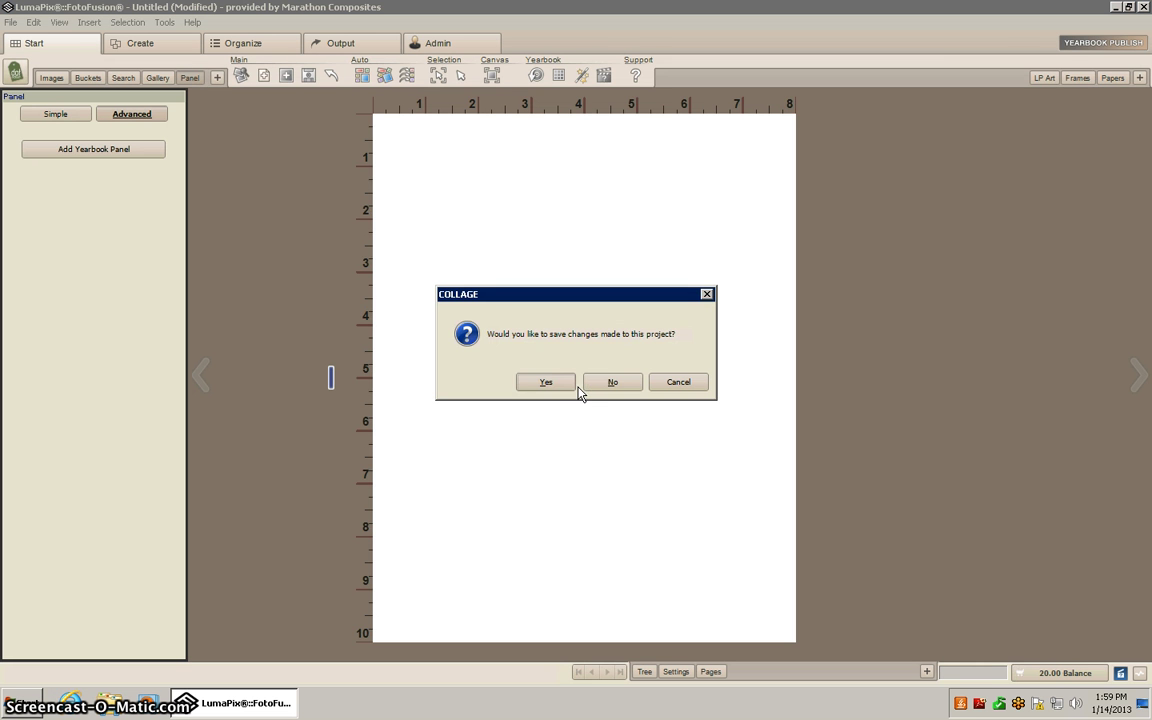
Save the project locally to My Documents as comptest4.
click(552, 385)
click(546, 383)
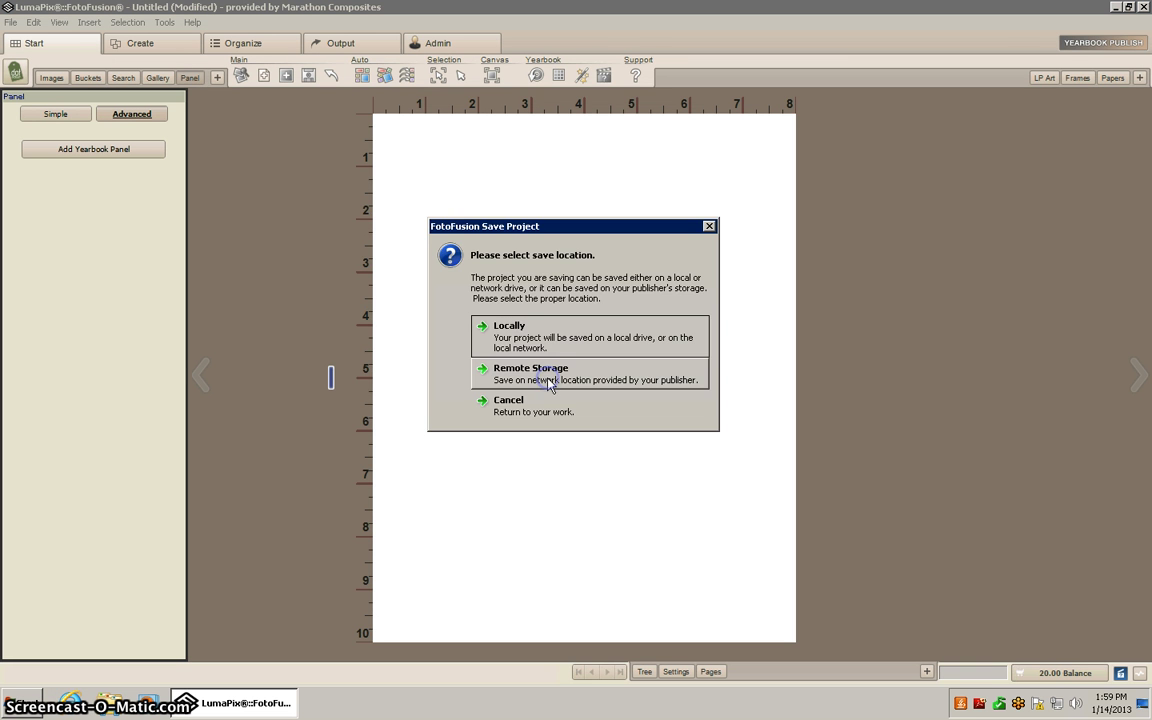
click(524, 340)
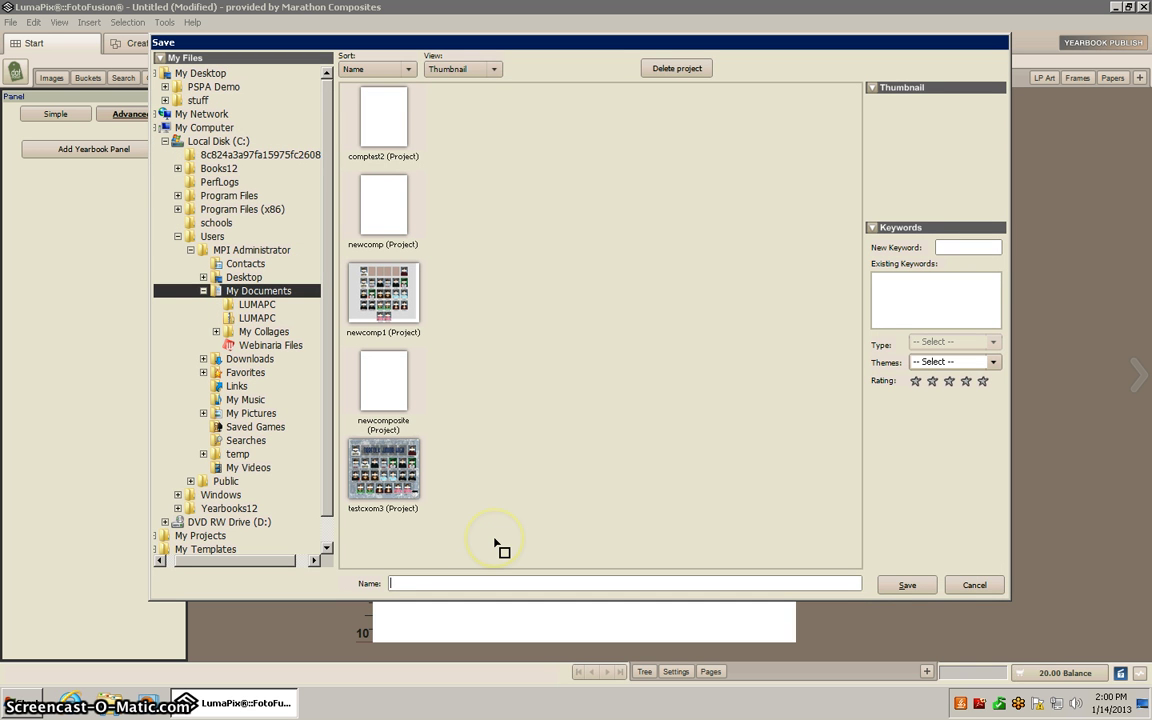
text(comptest4)
click(912, 585)
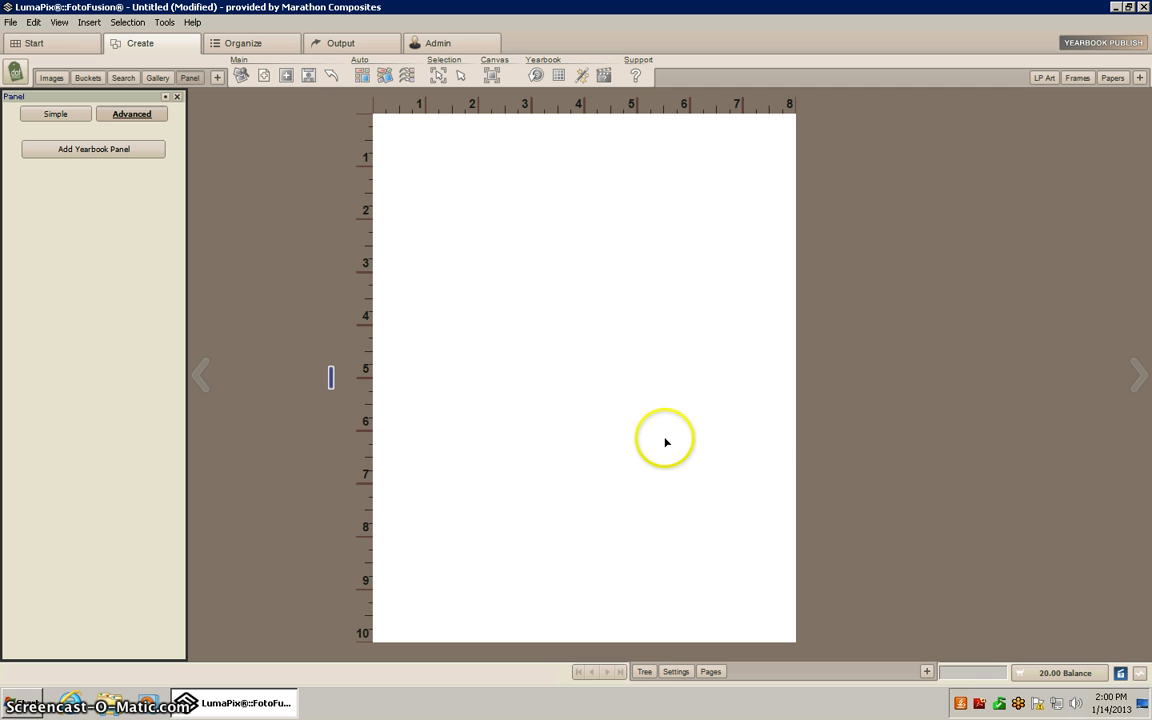
right_click(848, 416)
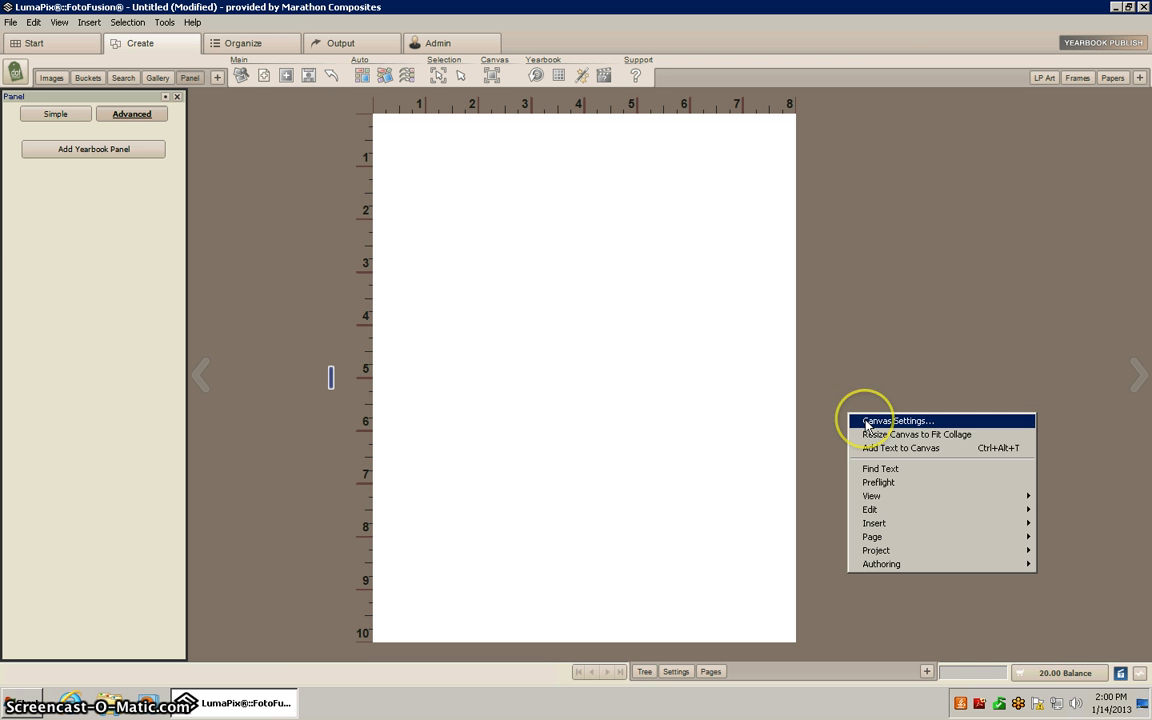
click(867, 421)
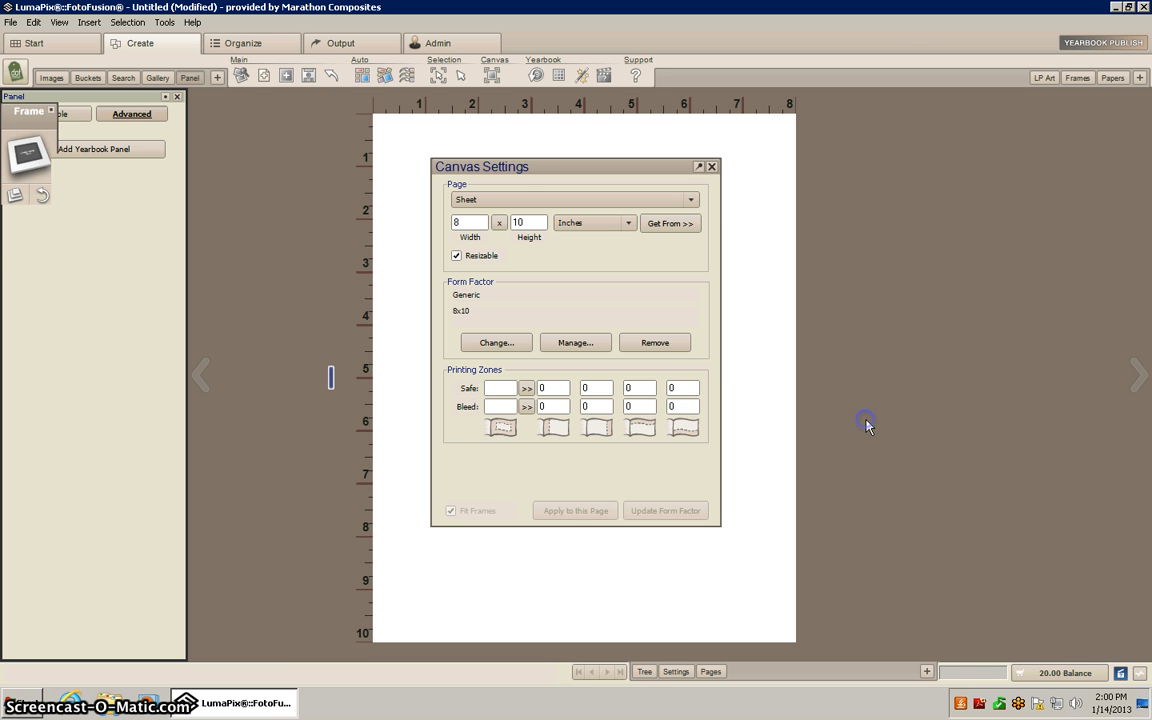
double_click(472, 221)
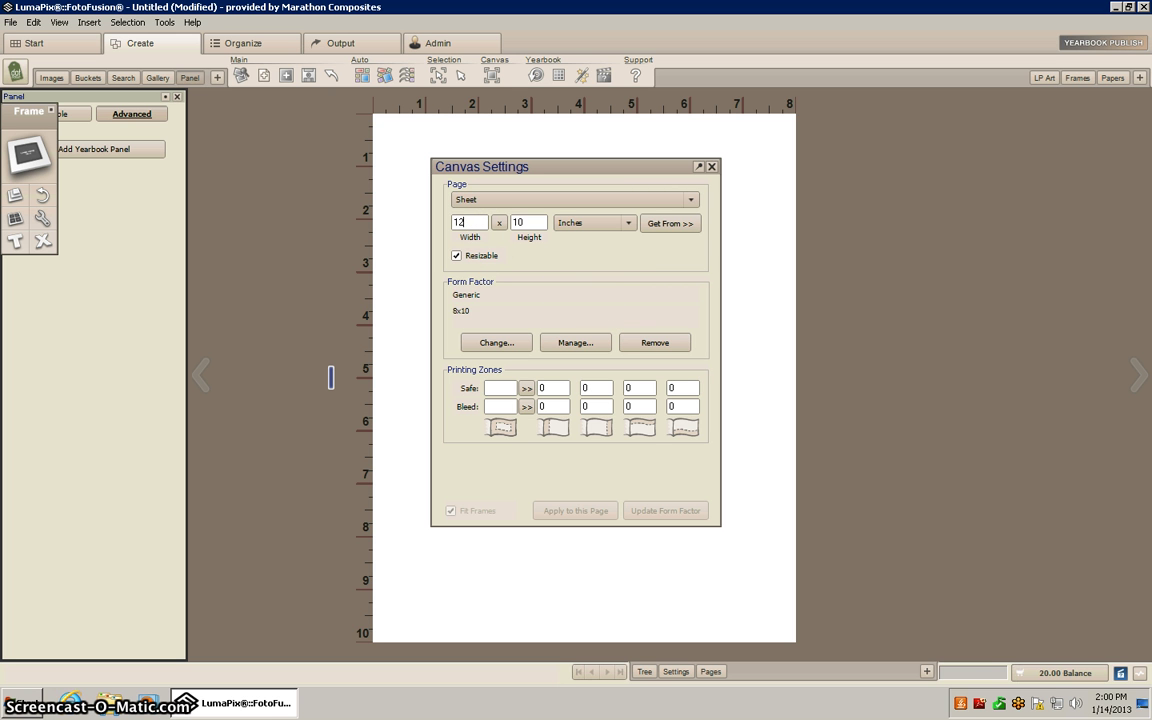
text(12)
key(Tab)
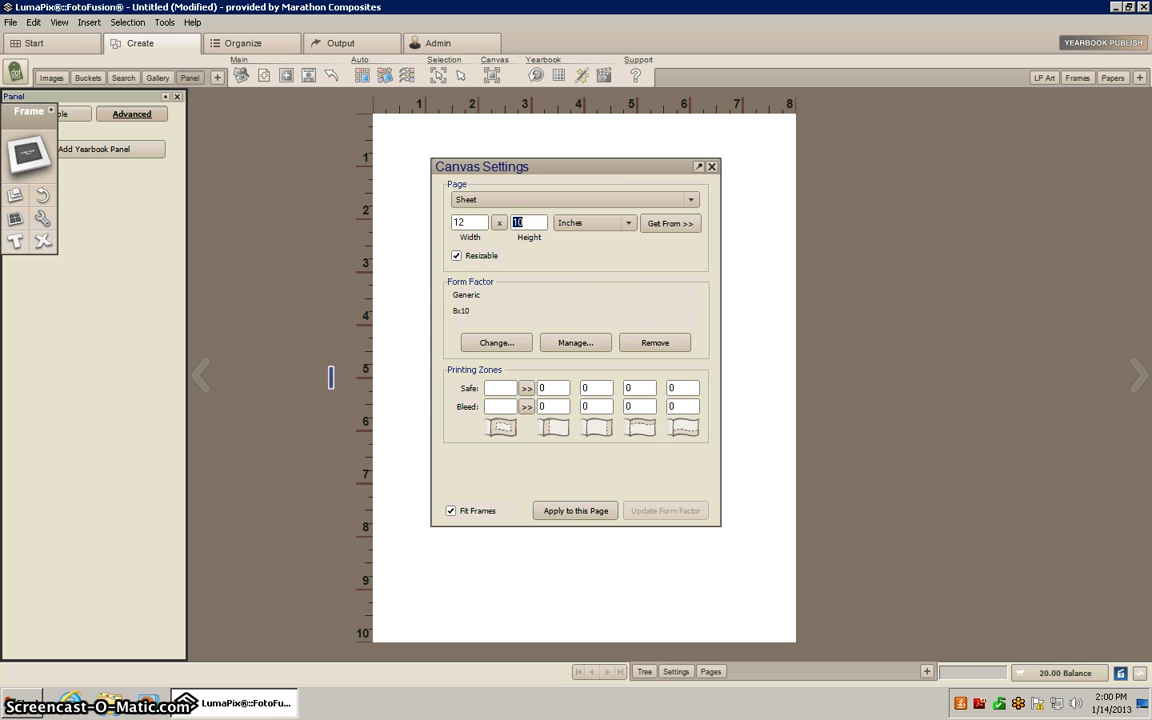
click(497, 387)
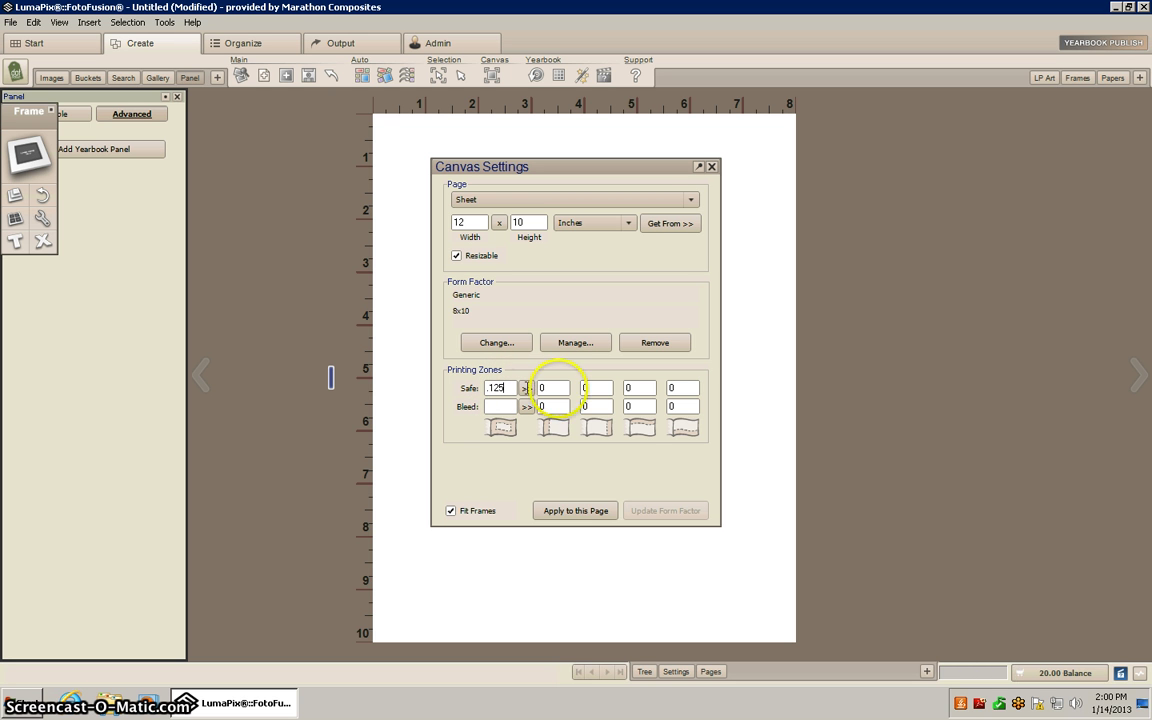
click(526, 390)
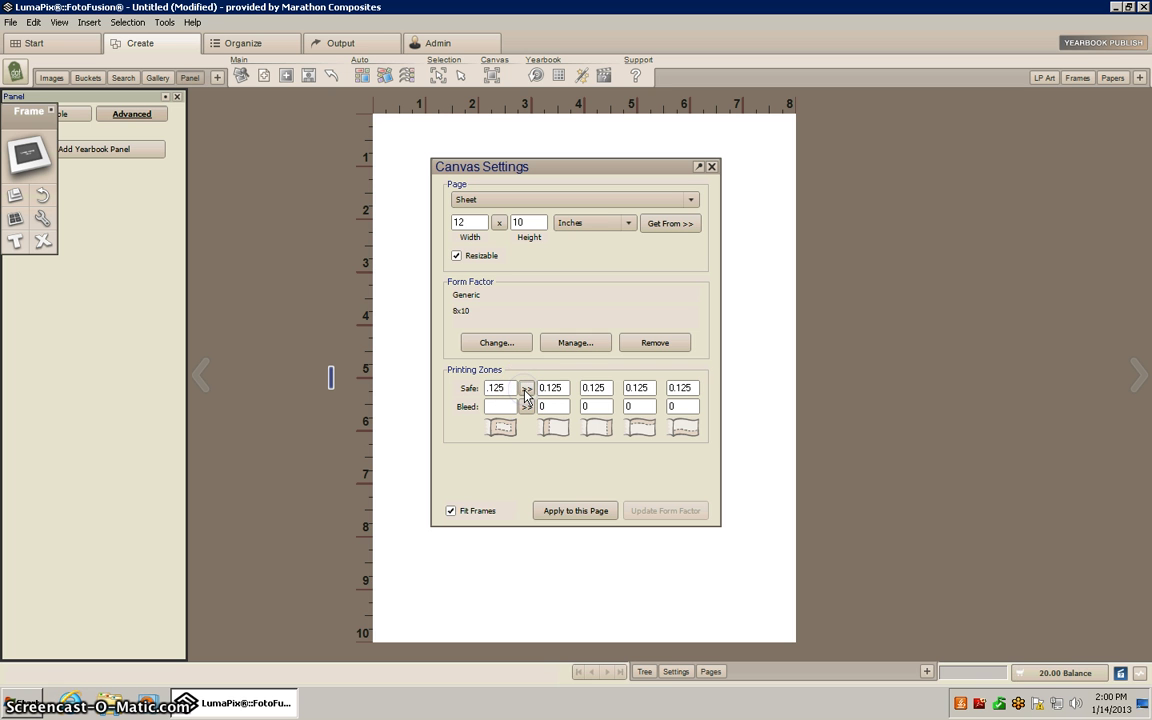
click(502, 407)
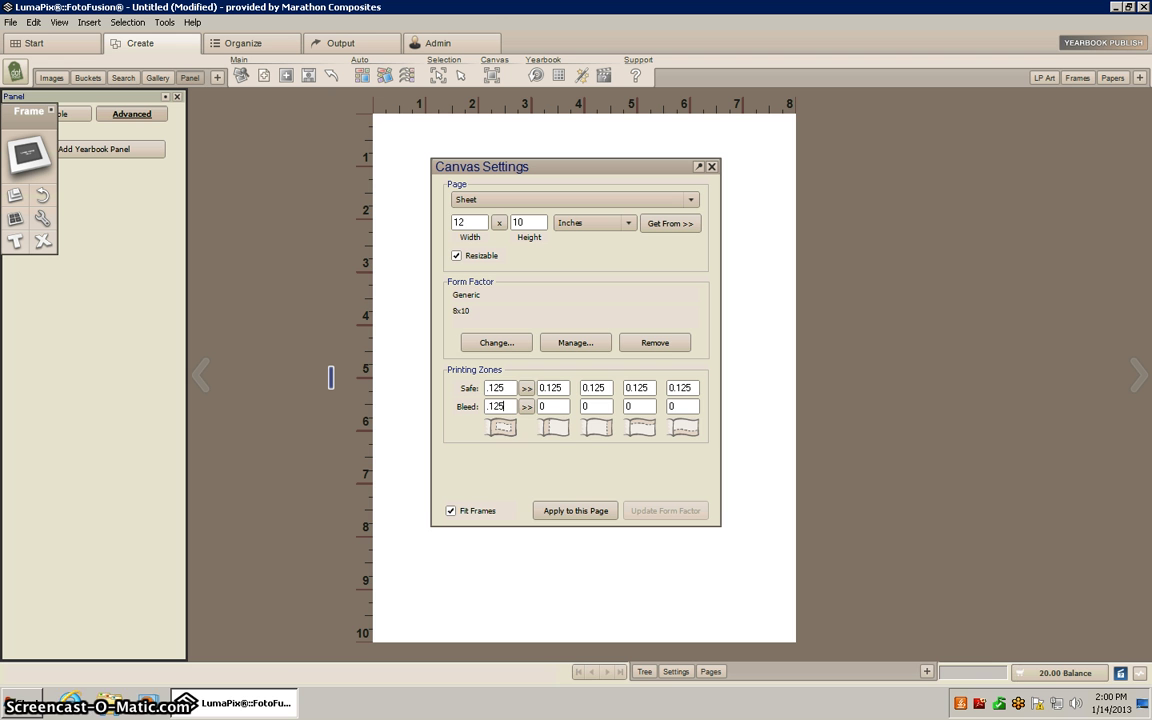
click(526, 406)
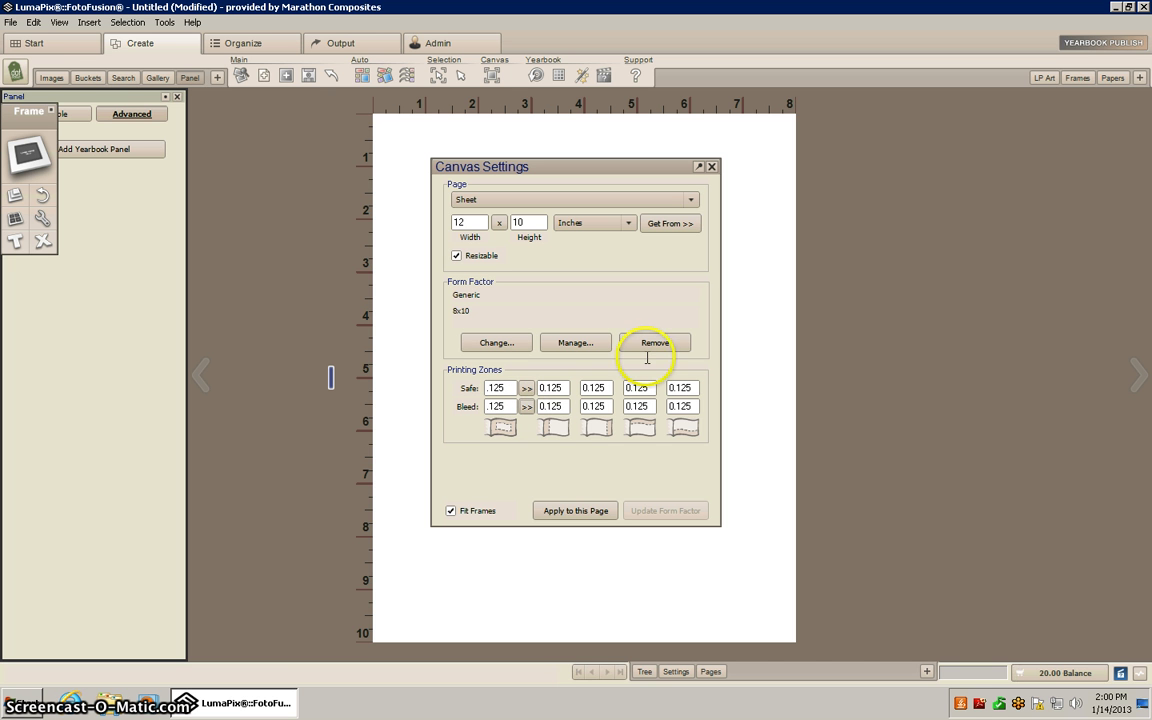
click(576, 511)
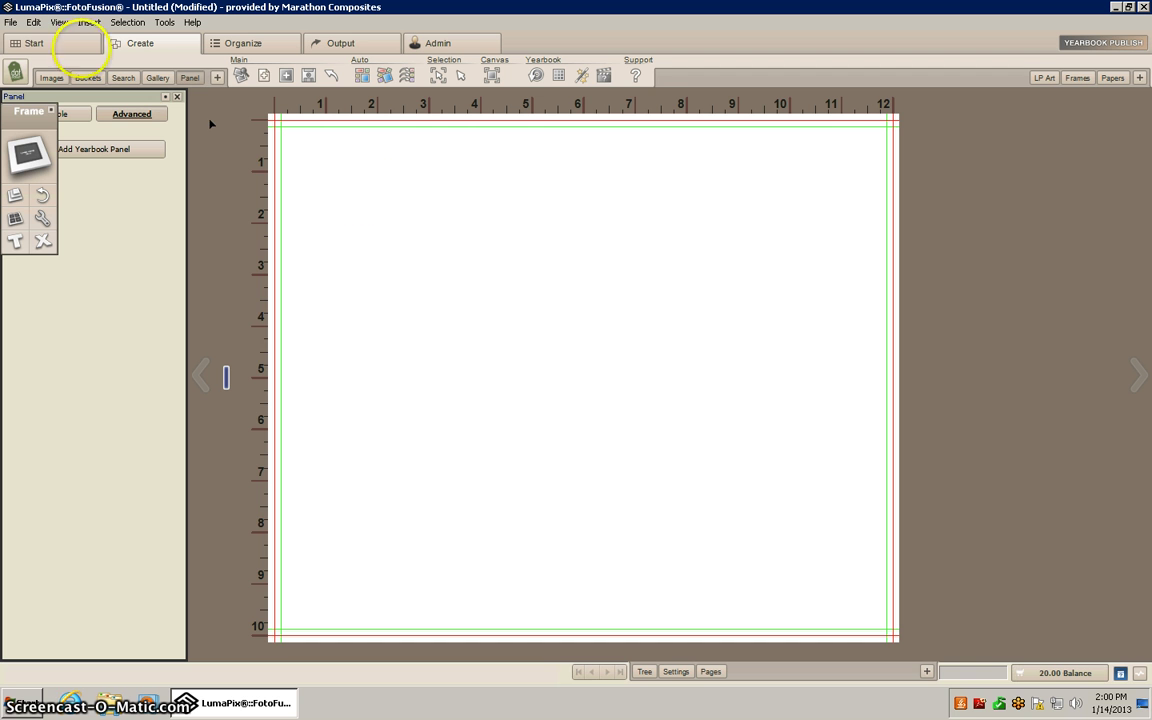
Import Index.txt from the PSPA Demo folder via Import PSPA CD and review the Volume Name column mapping.
click(12, 23)
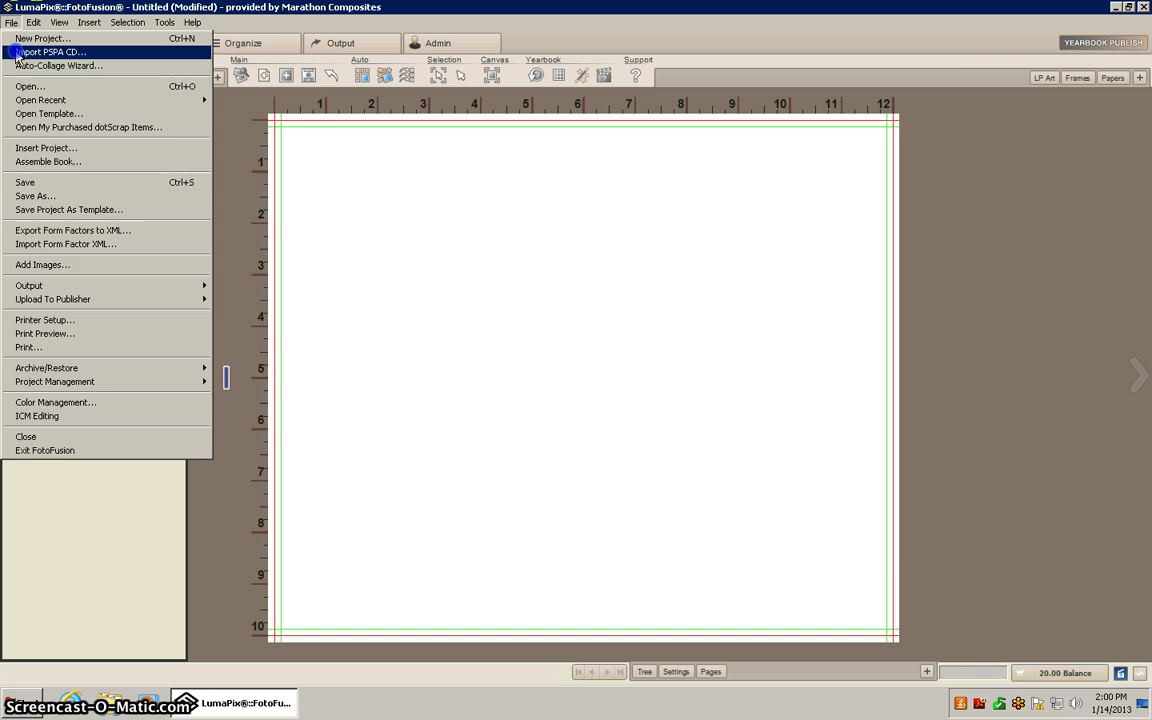
click(18, 52)
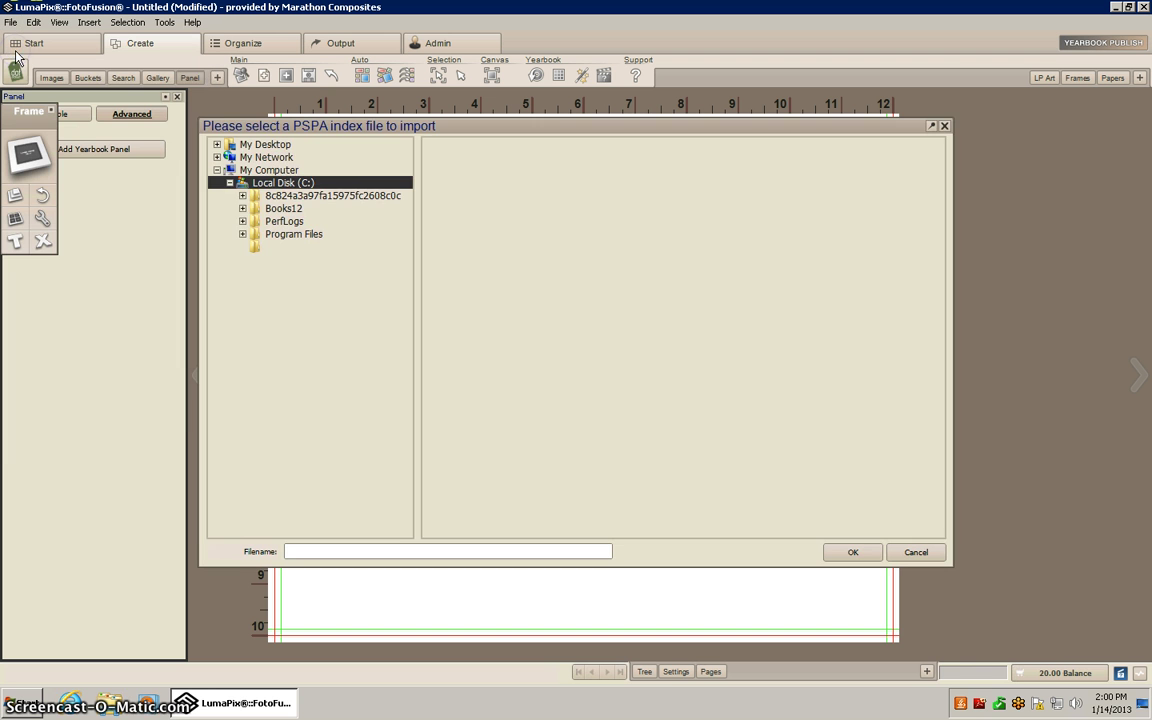
click(217, 145)
click(264, 160)
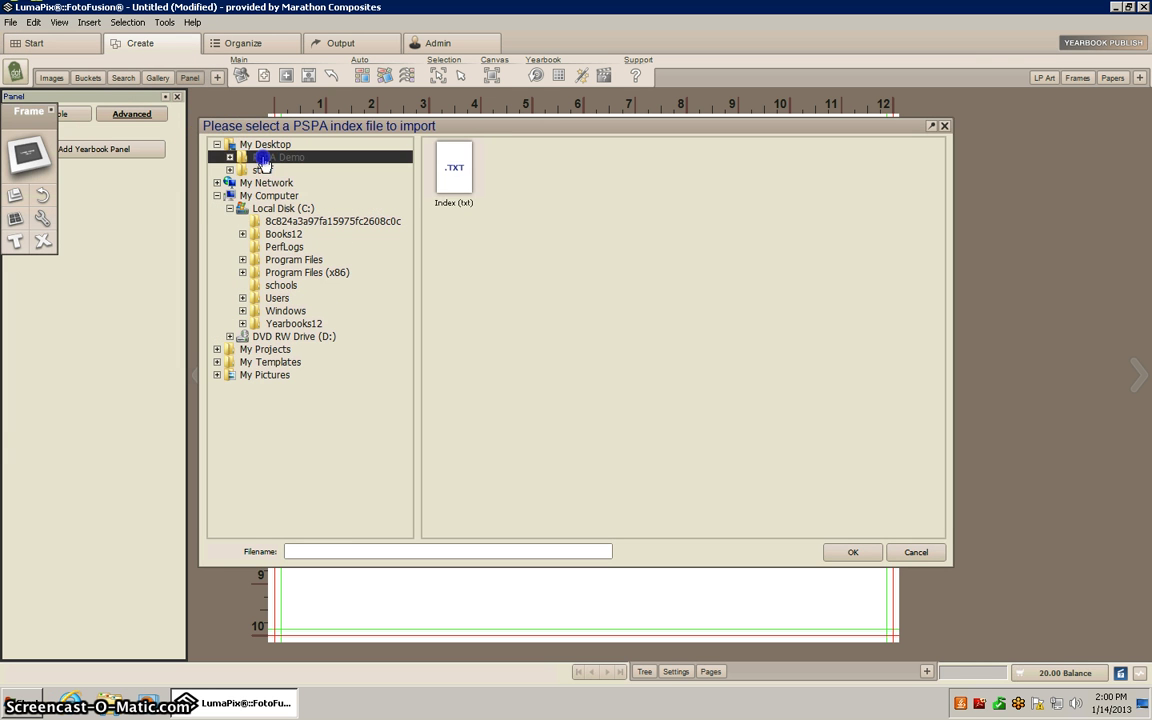
click(458, 178)
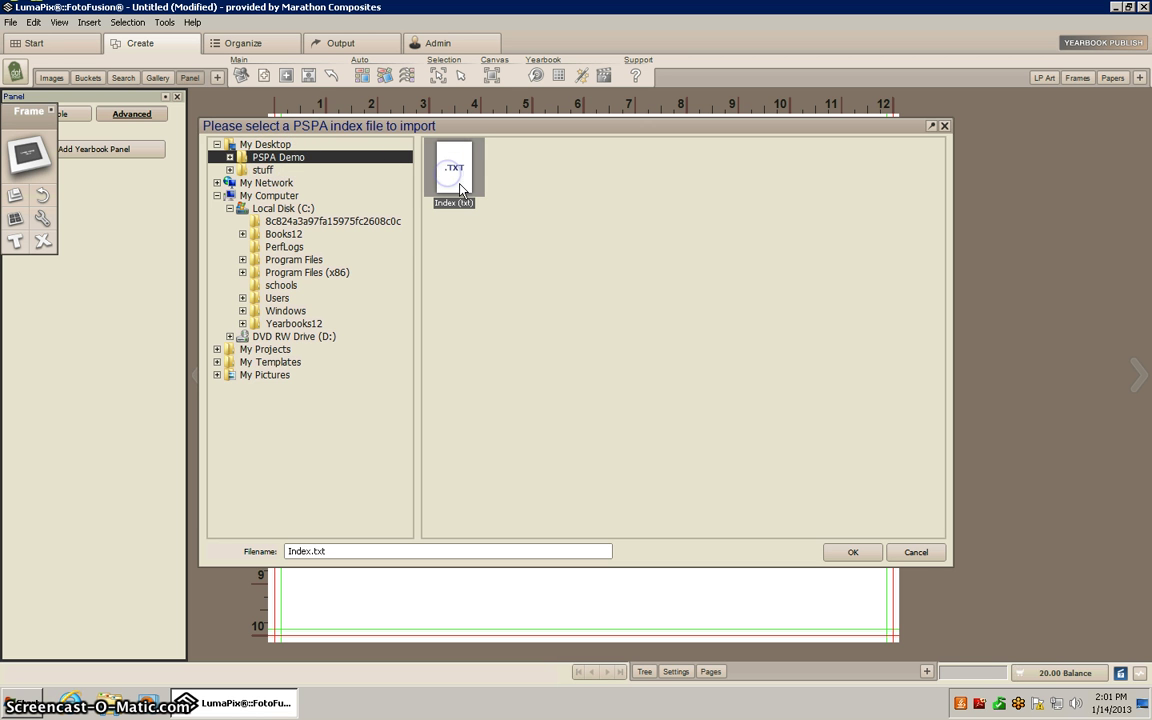
click(845, 556)
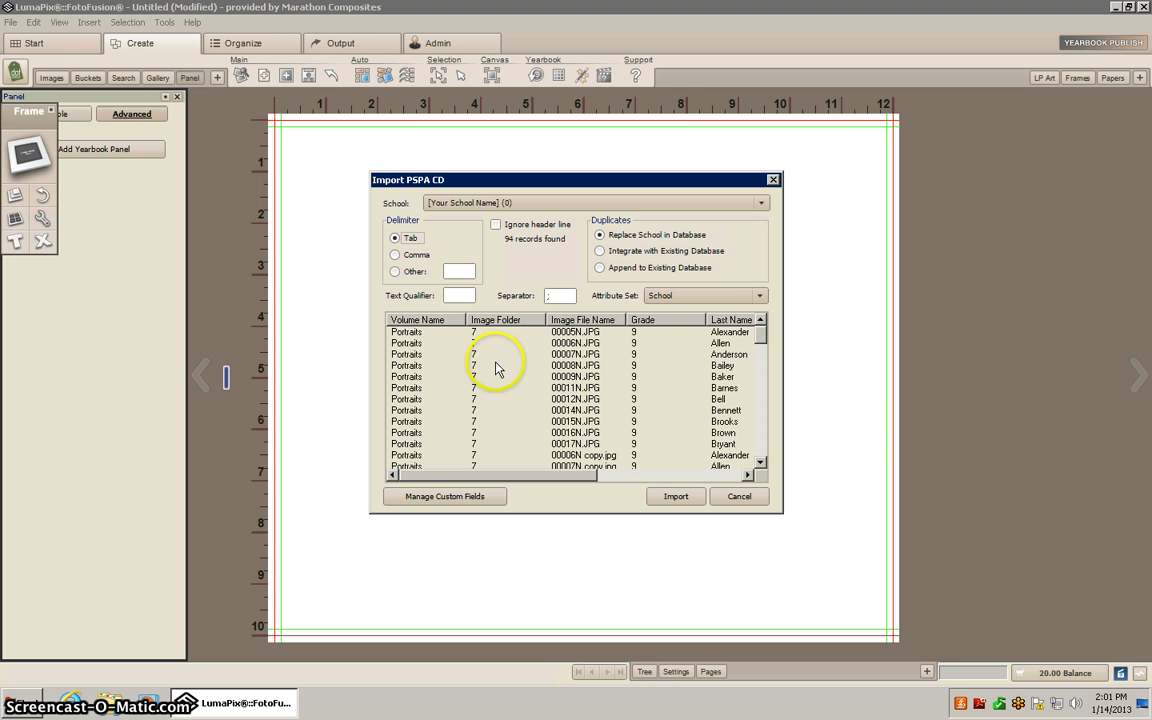
click(435, 319)
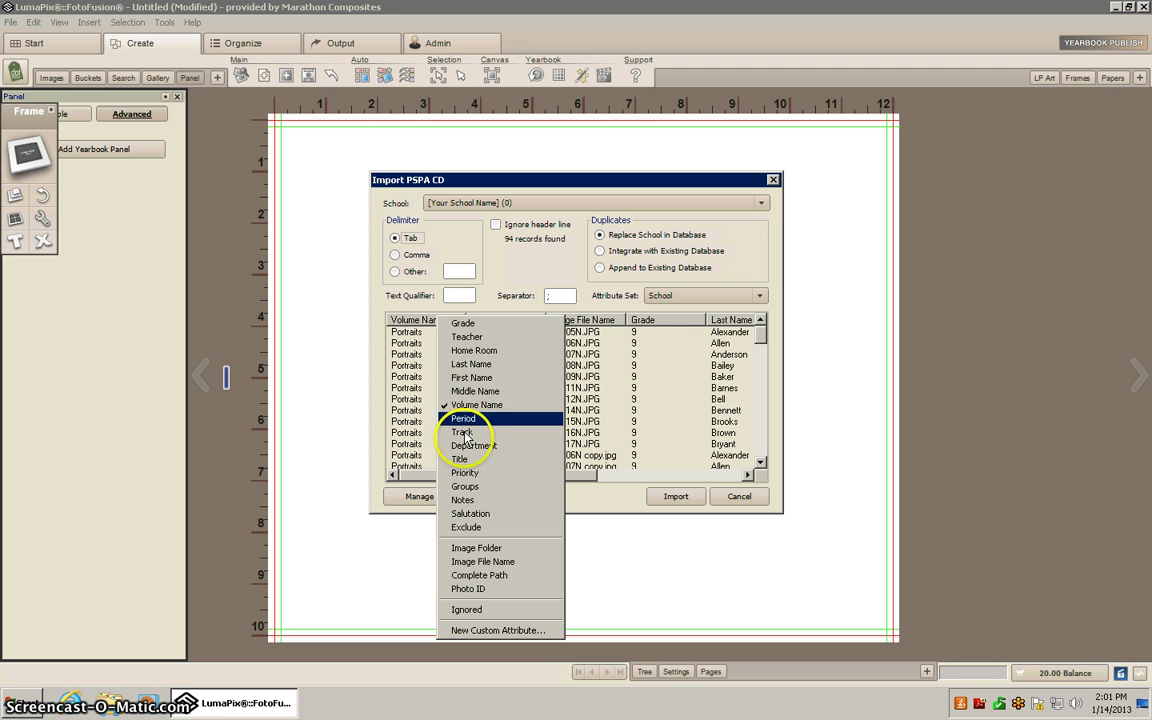
click(423, 367)
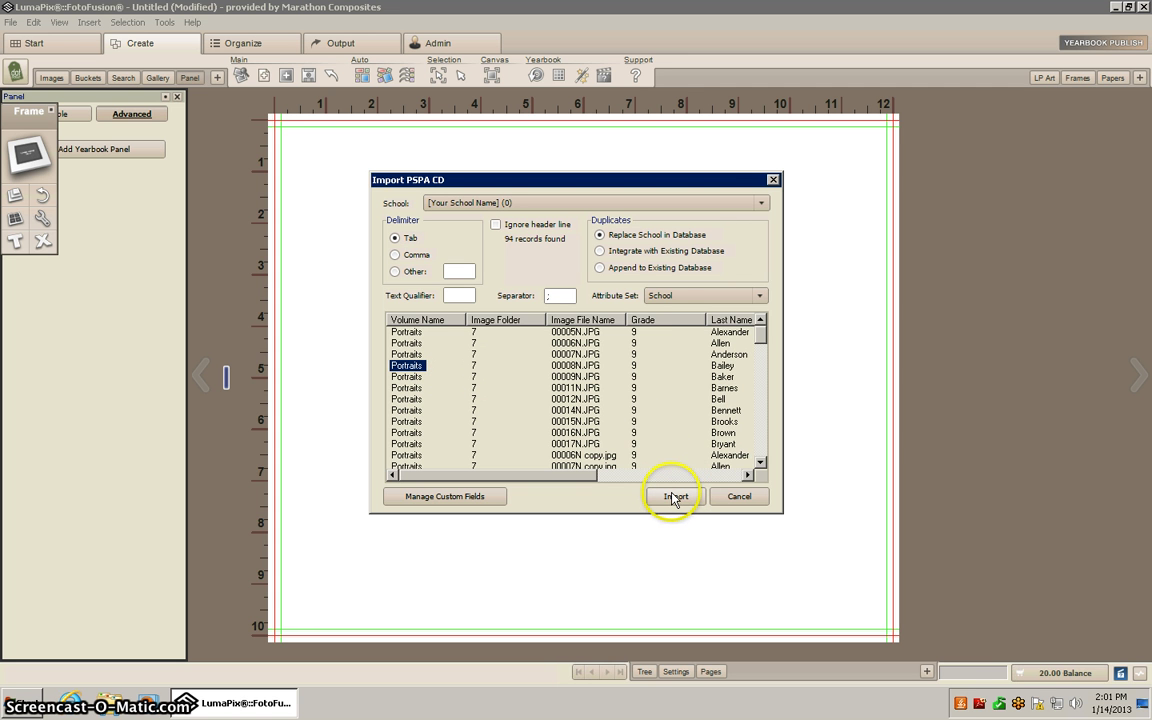
Import the 94 records with portraits from the [Your School Name] (0) 2013 folder, then dismiss the summary.
click(674, 497)
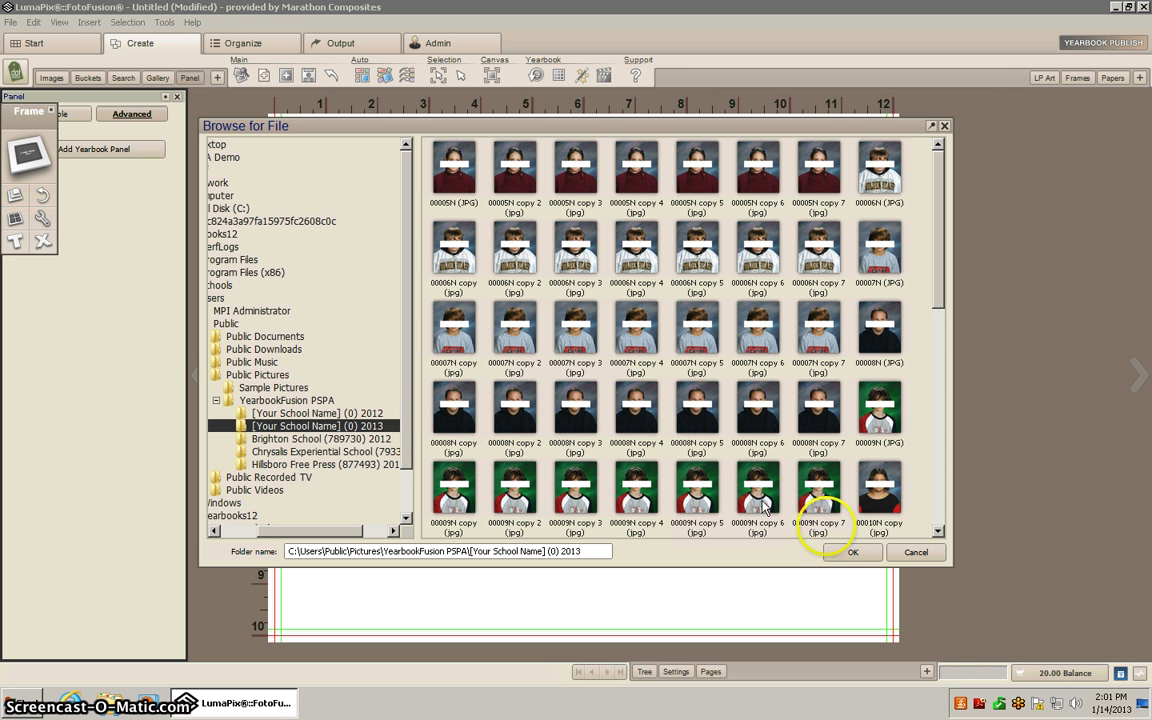
click(845, 552)
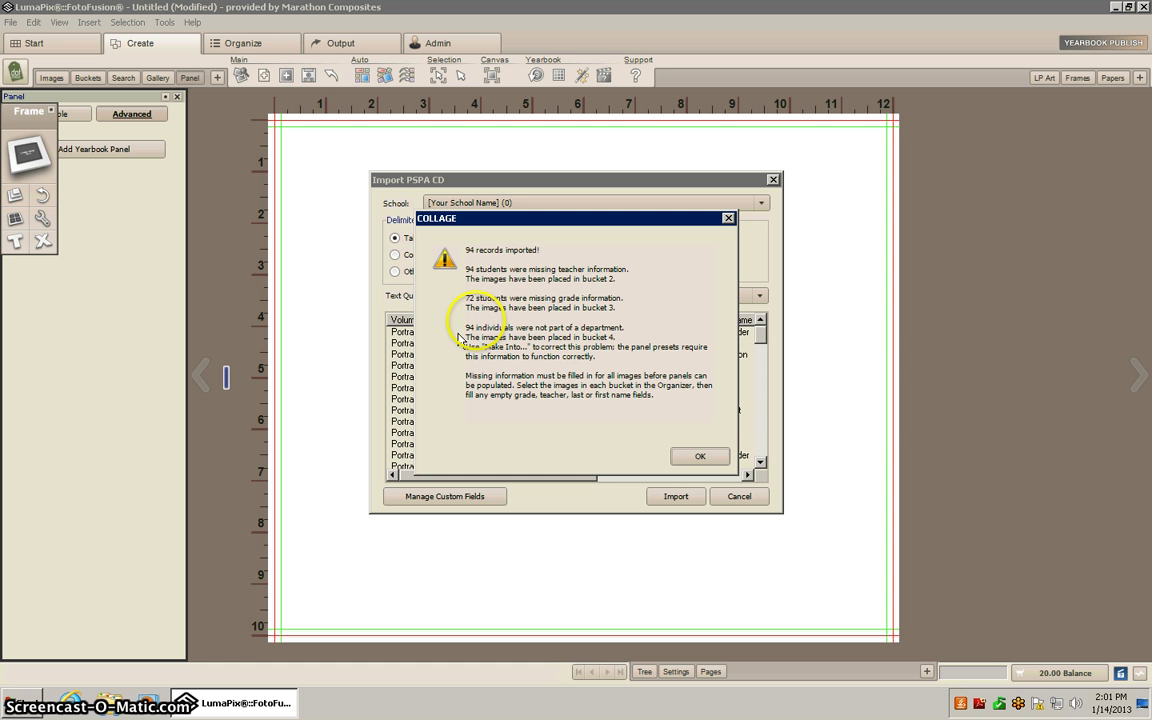
click(690, 458)
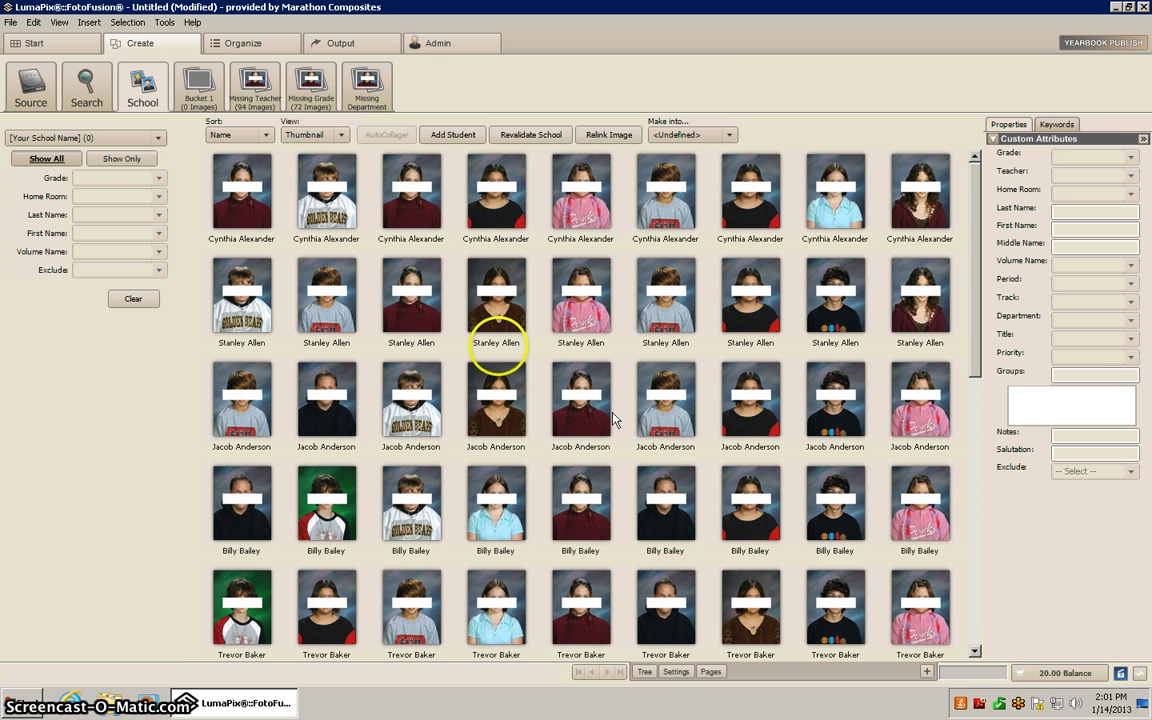
Select all imported portraits with Ctrl+A and set Make into to Student.
click(135, 99)
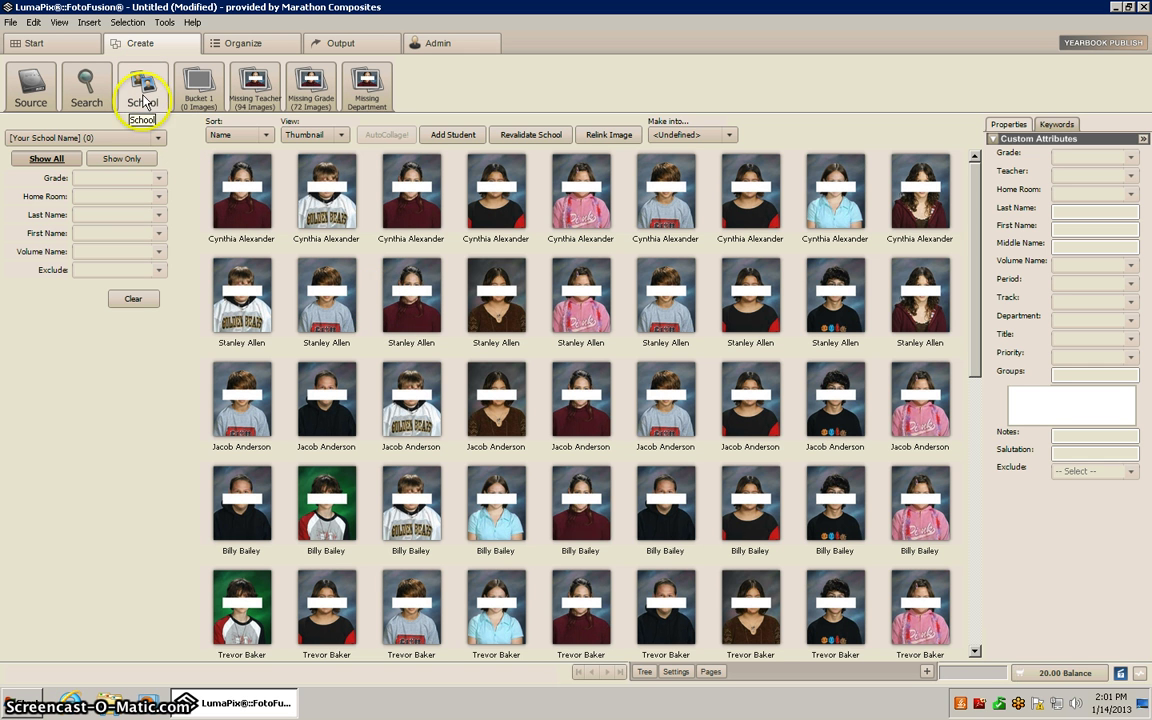
click(238, 186)
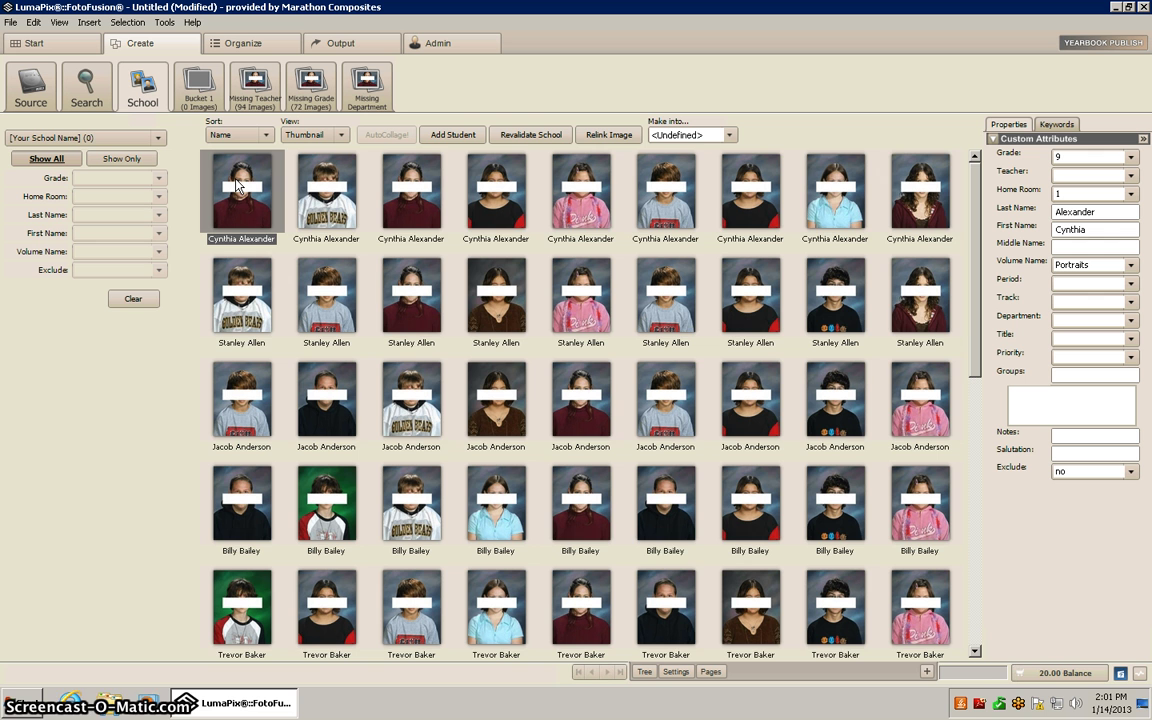
key(ctrl+a)
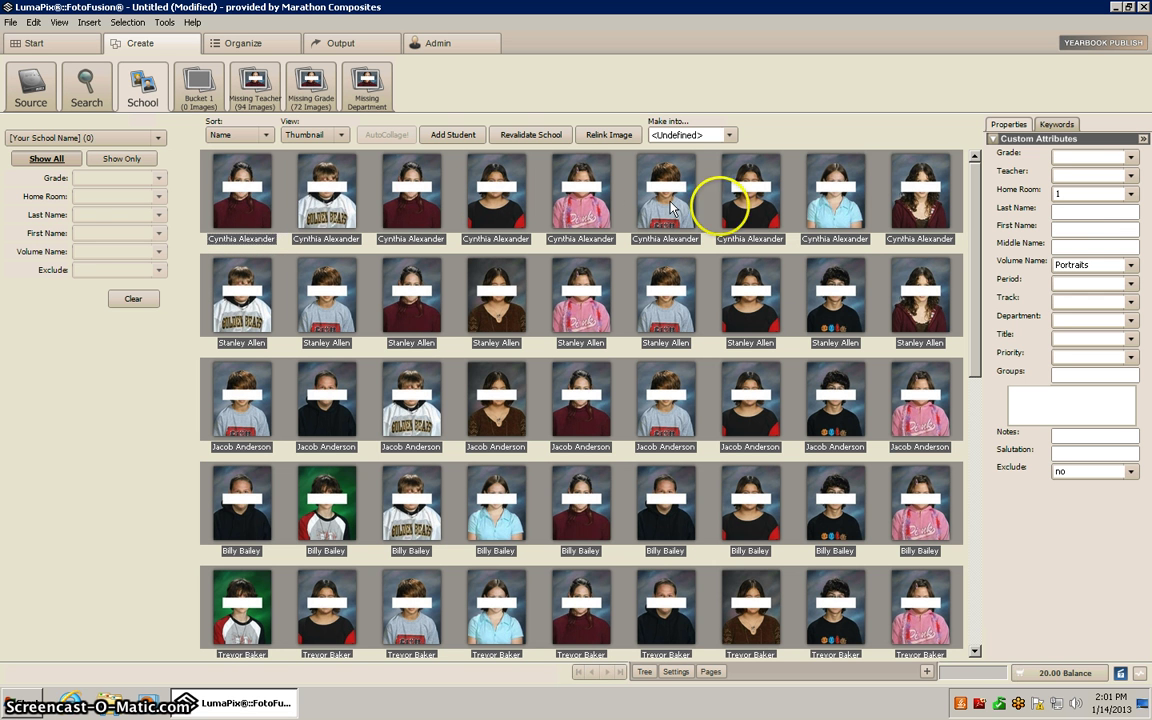
click(728, 136)
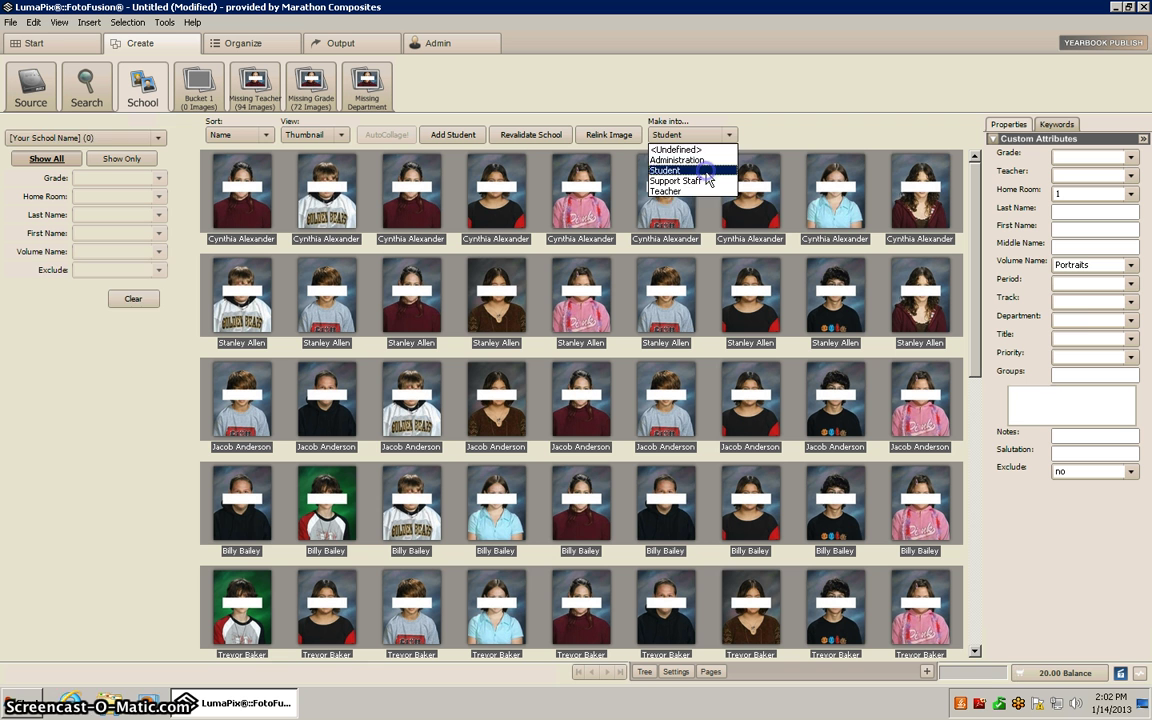
click(706, 172)
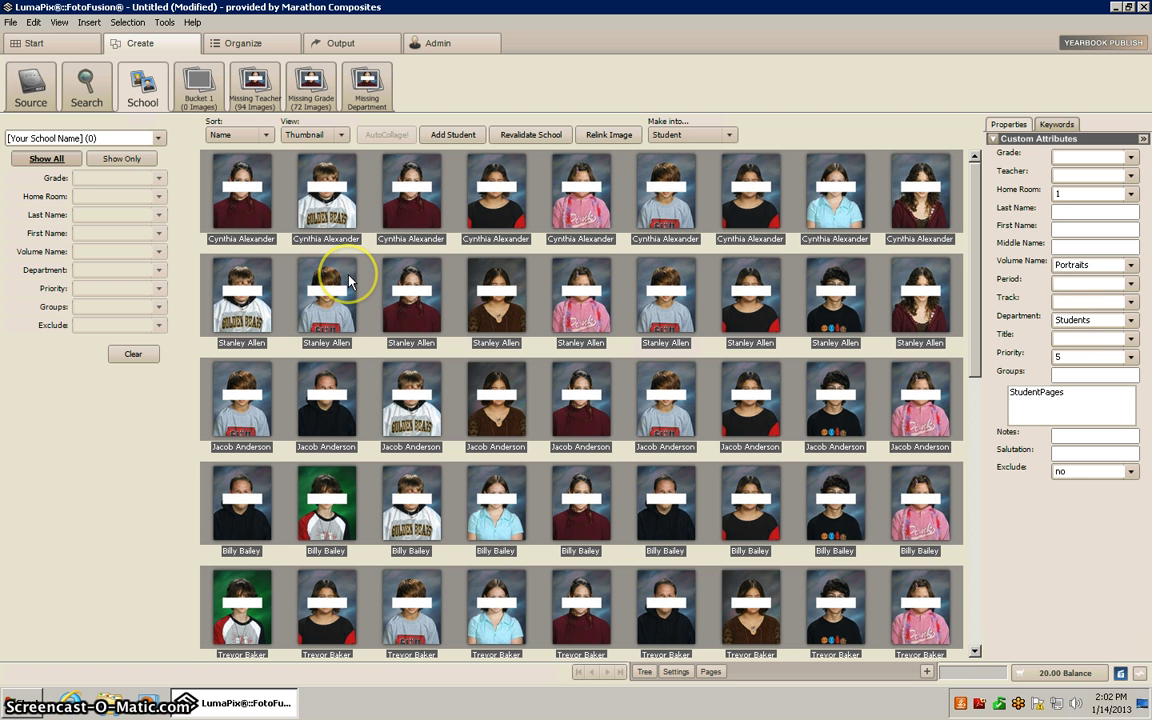
Add a yearbook panel filtered with Show Only to Grade 9 students.
click(151, 48)
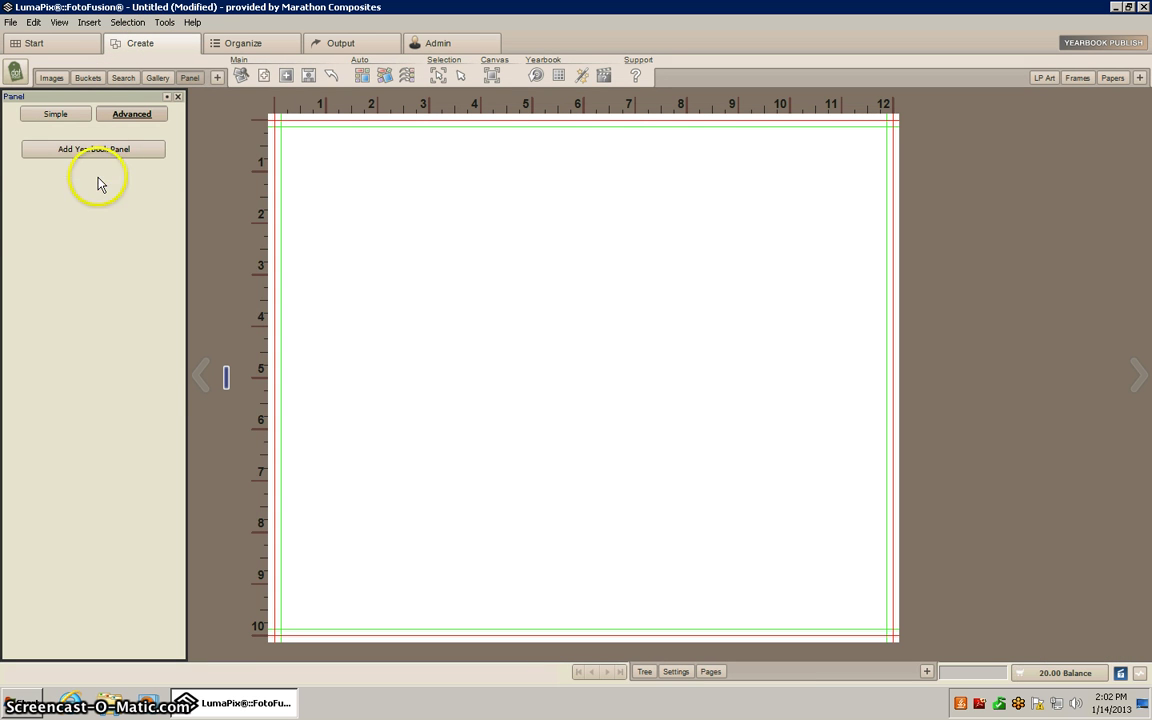
click(93, 152)
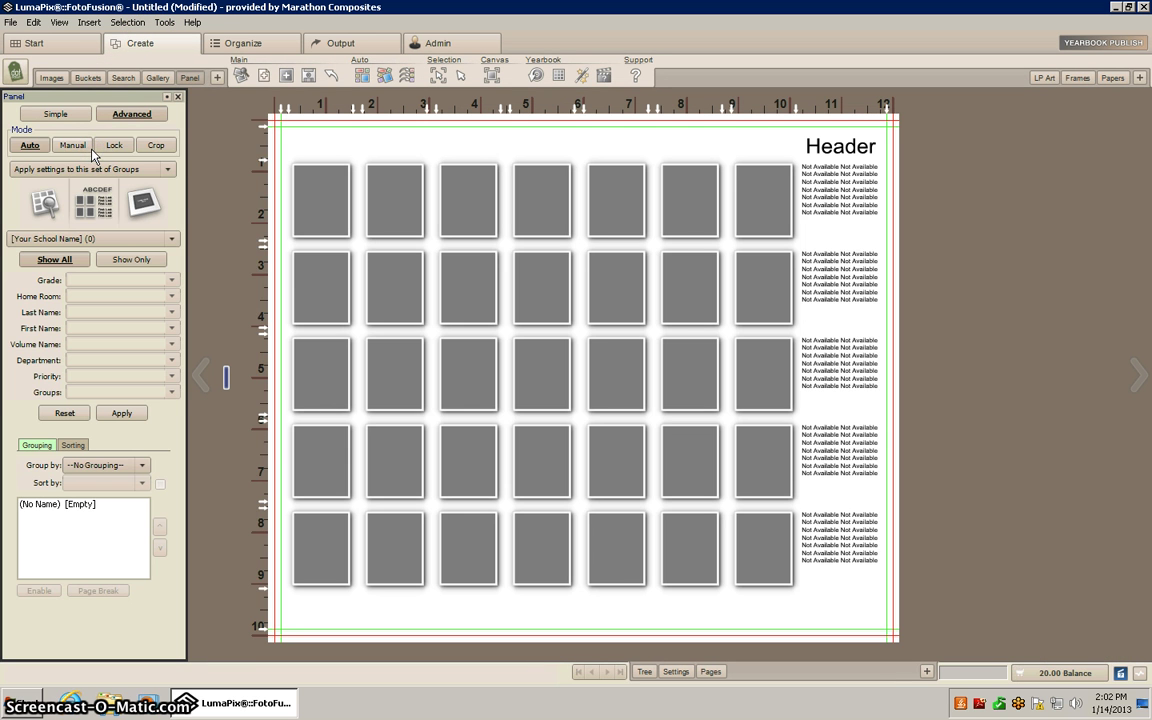
click(90, 281)
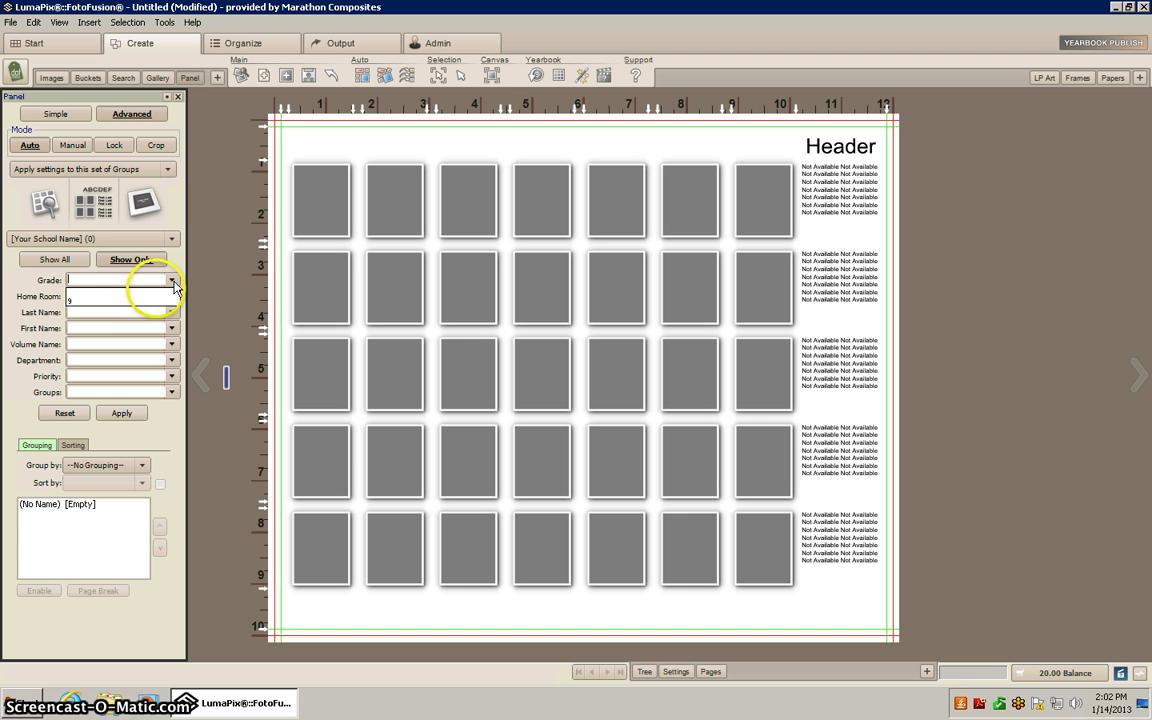
click(172, 281)
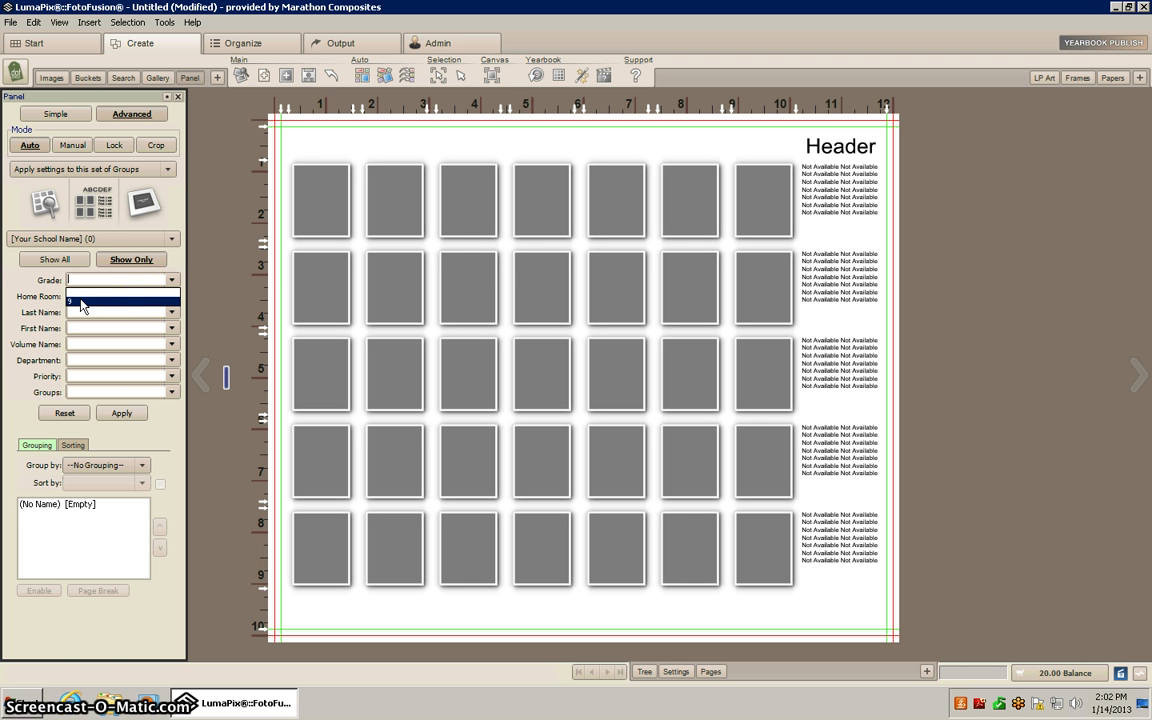
click(81, 301)
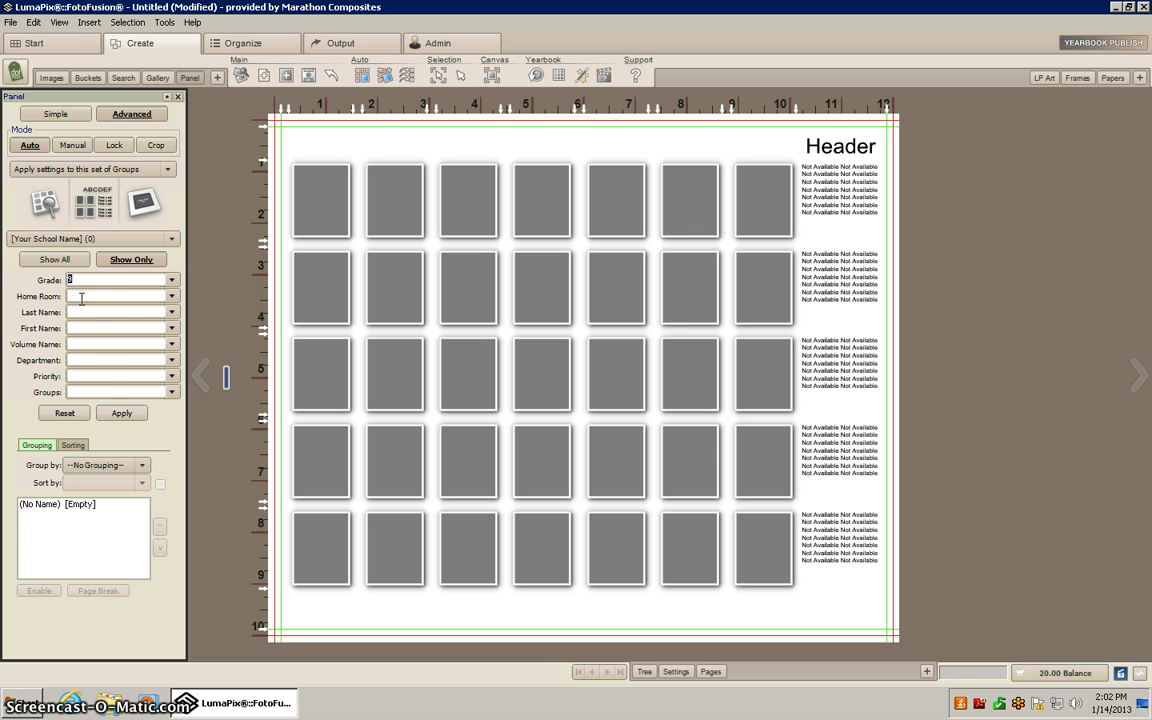
click(116, 411)
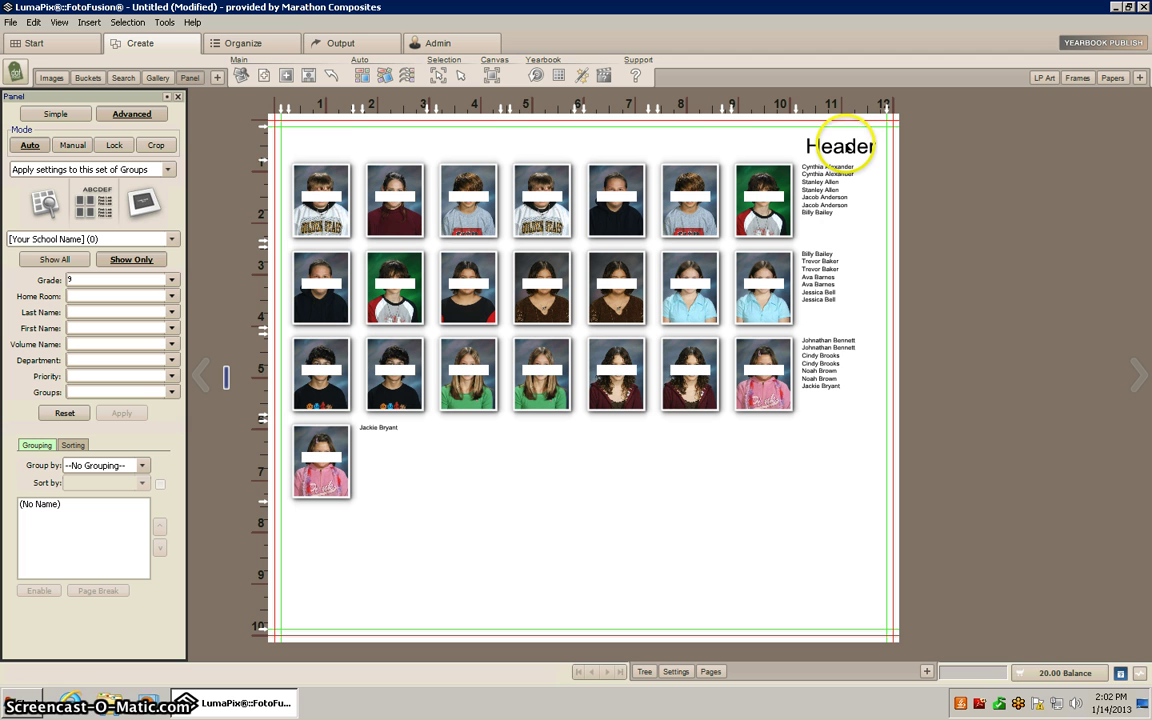
Delete the panel's Header title and lay the photos out 6 columns by 4 rows.
click(97, 197)
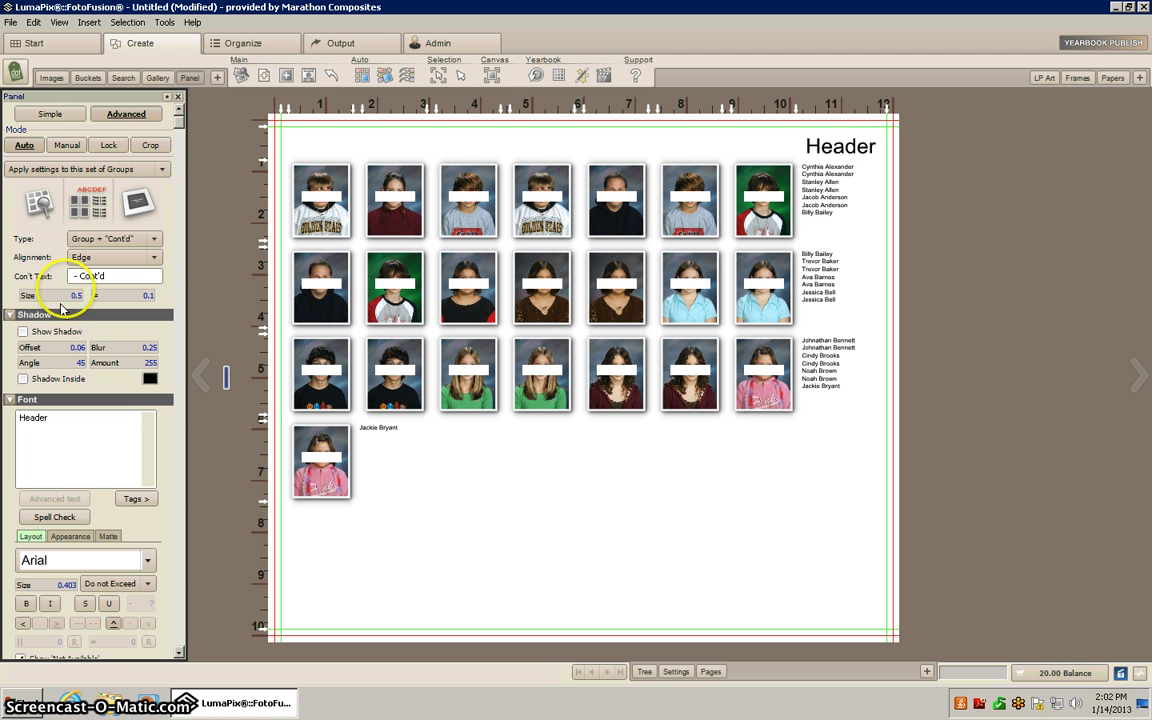
double_click(48, 418)
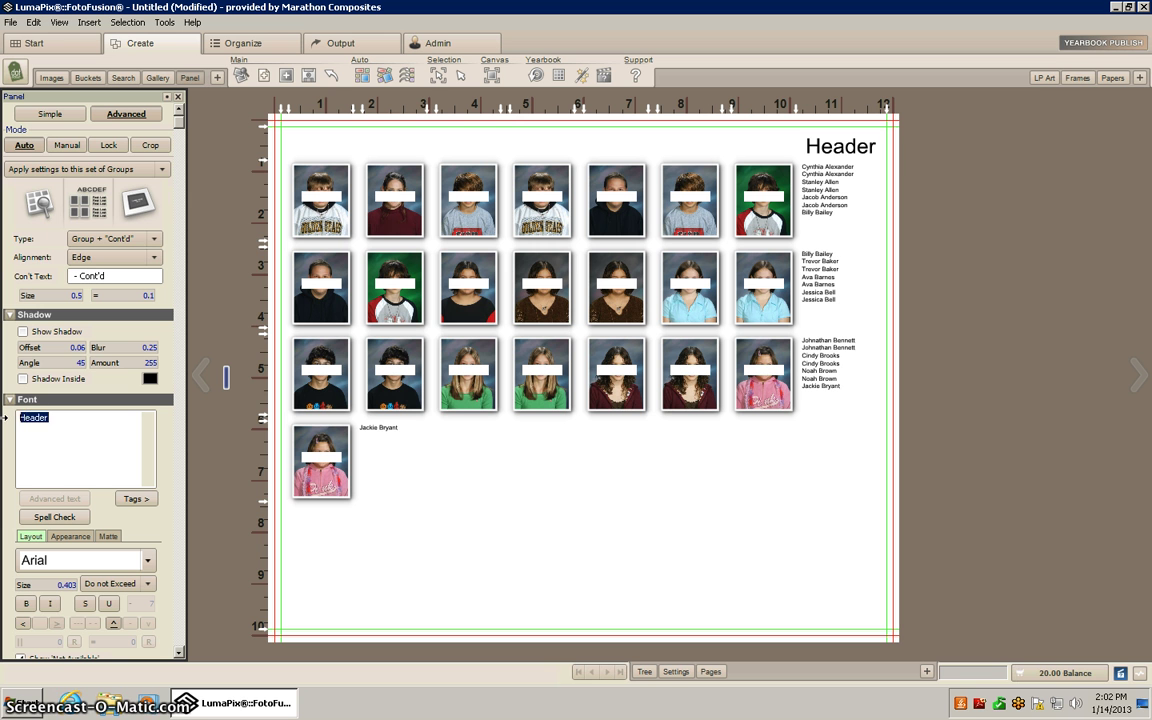
key(BackSpace)
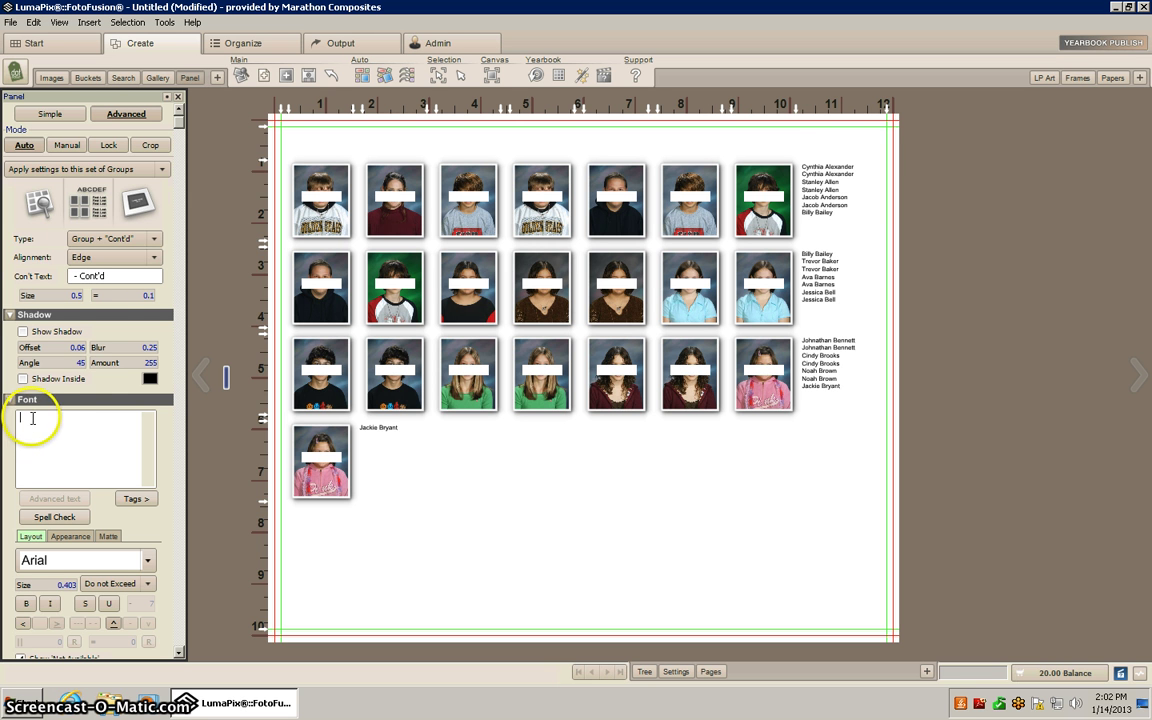
click(86, 205)
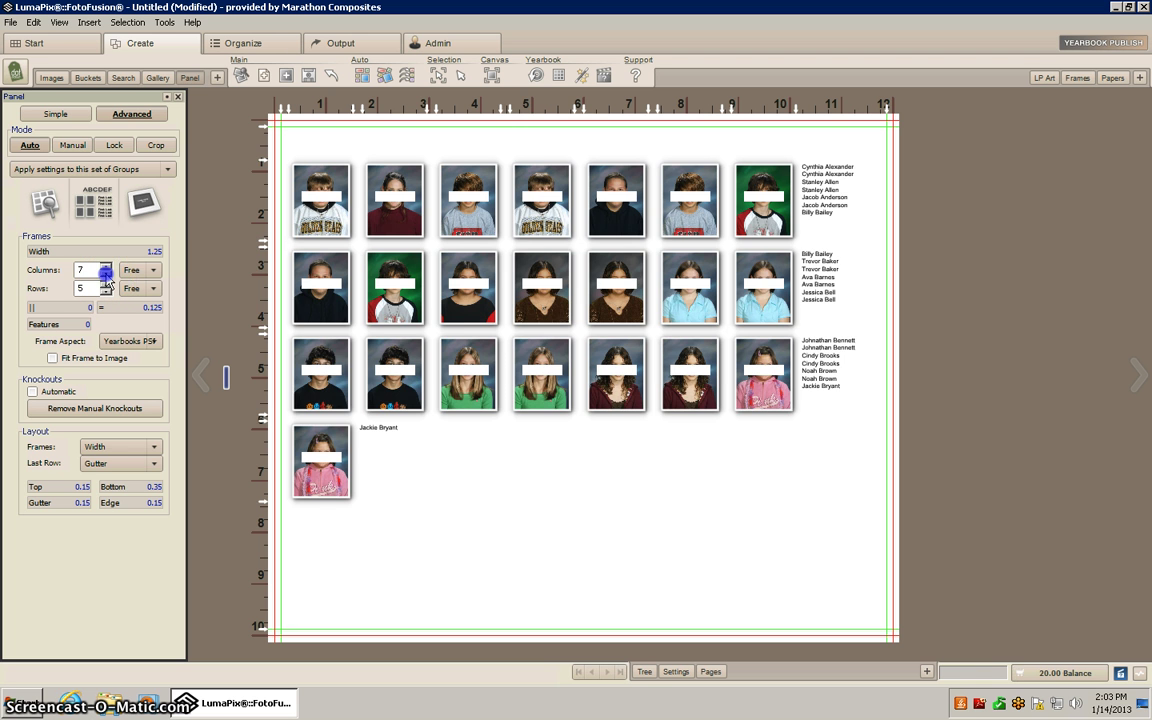
click(105, 274)
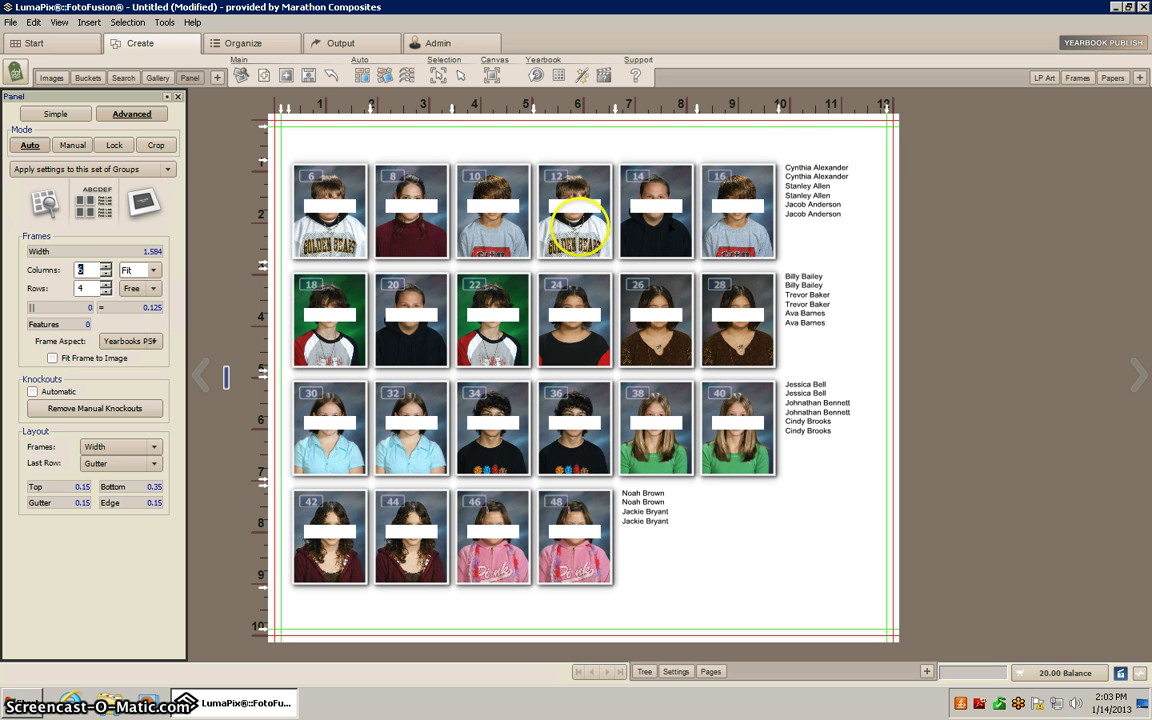
Set the name label style to Labels Under Image.
click(105, 205)
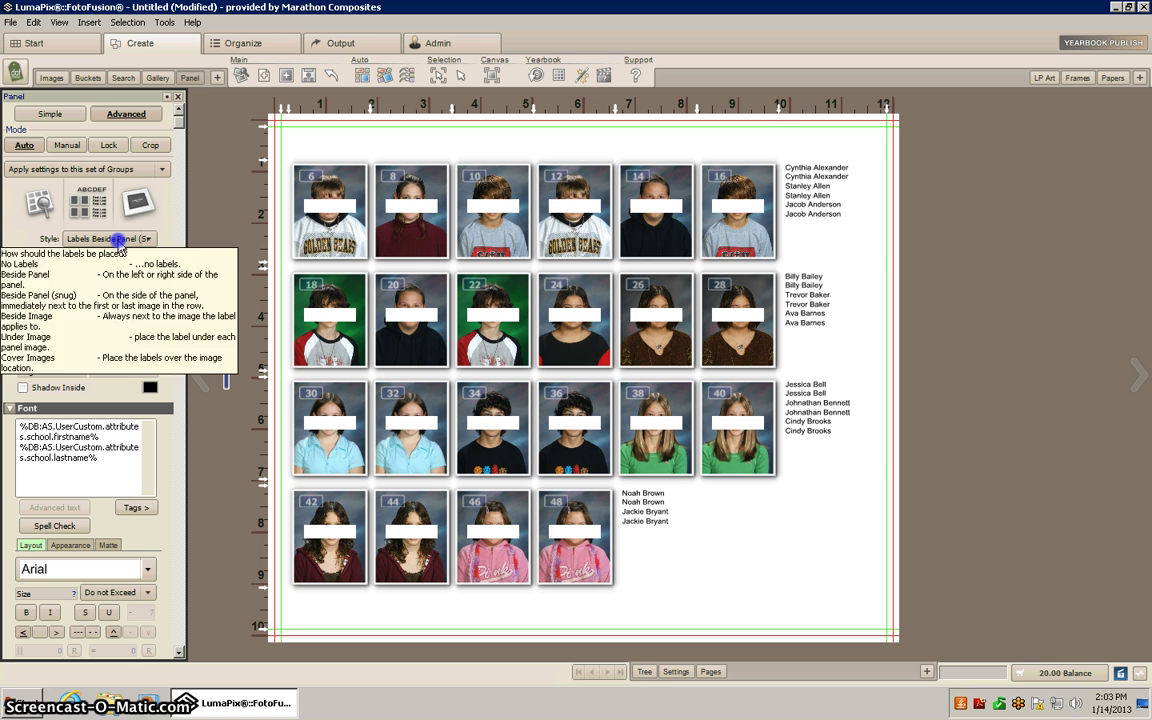
click(117, 239)
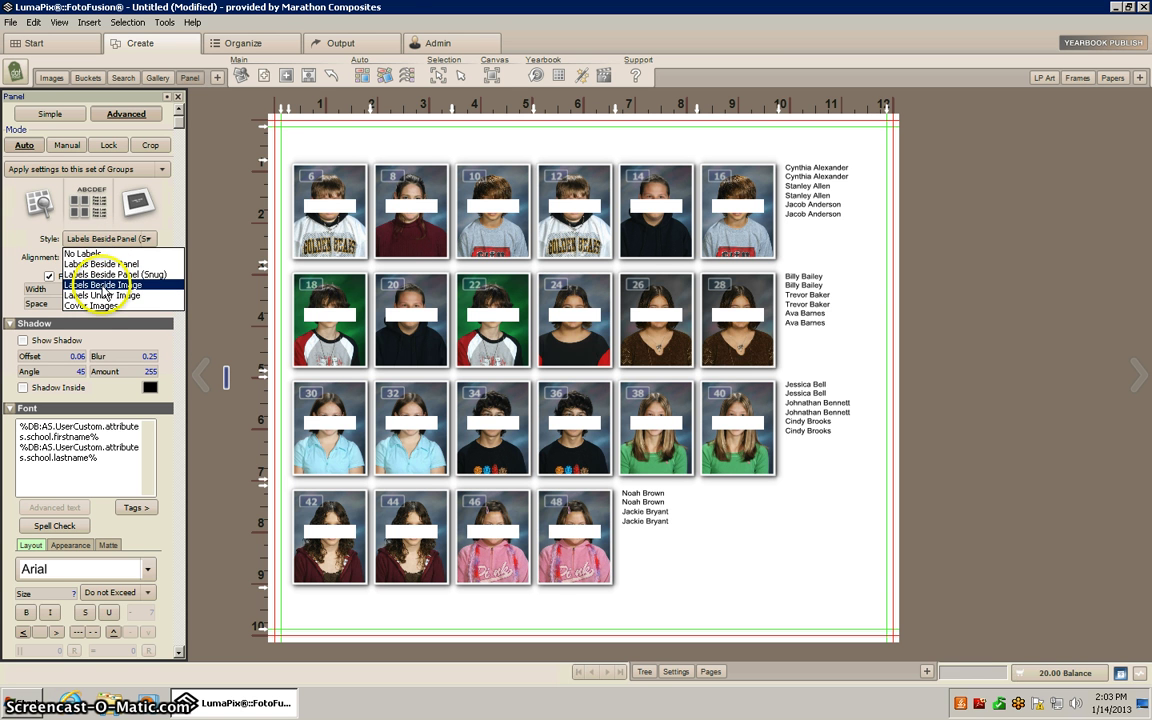
click(100, 295)
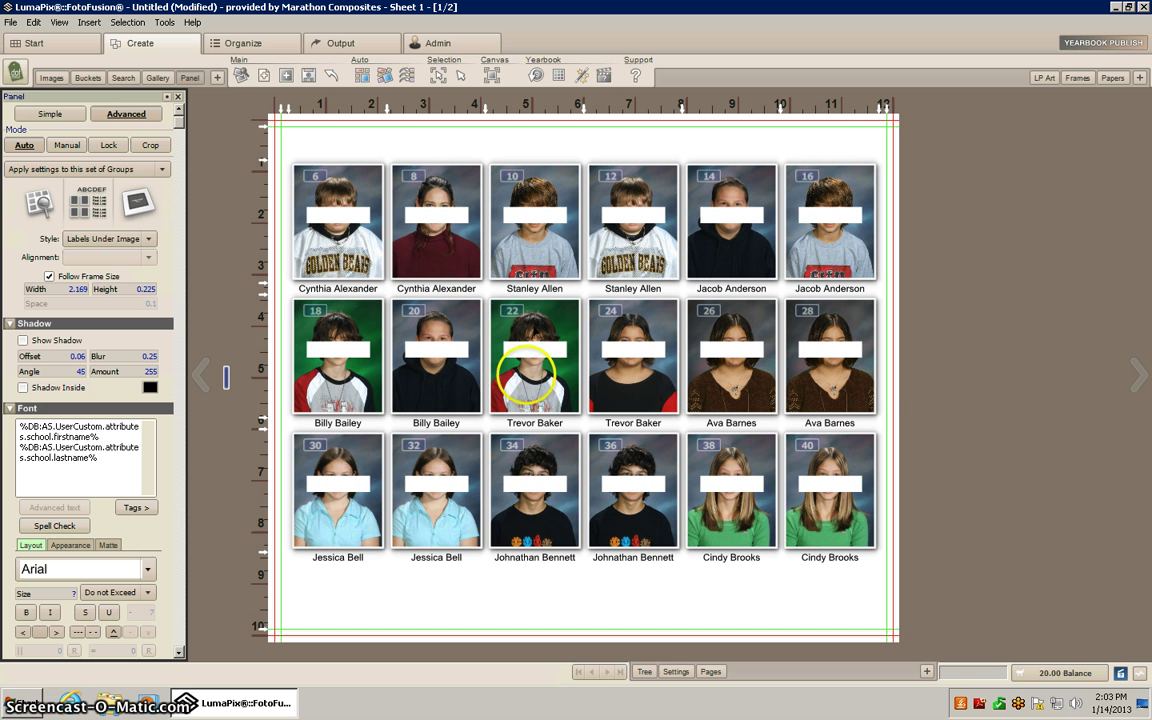
Check sheet 2, return to sheet 1 and raise the panel grid from 6 to 7 columns.
click(709, 671)
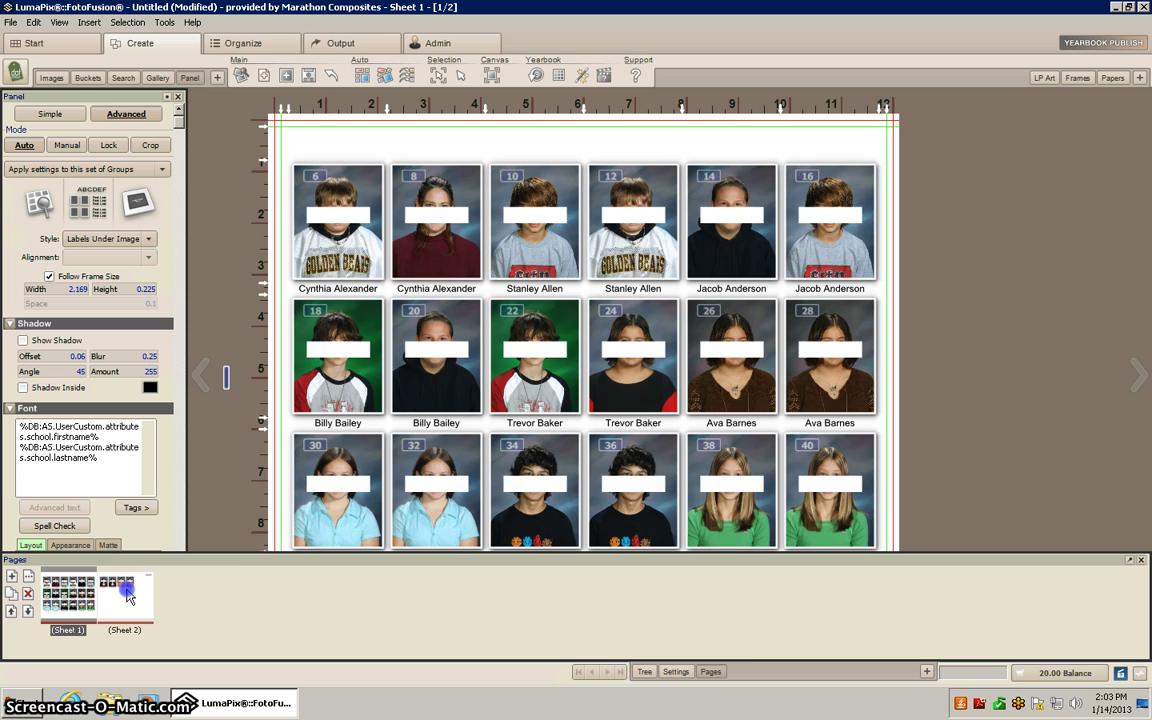
click(127, 595)
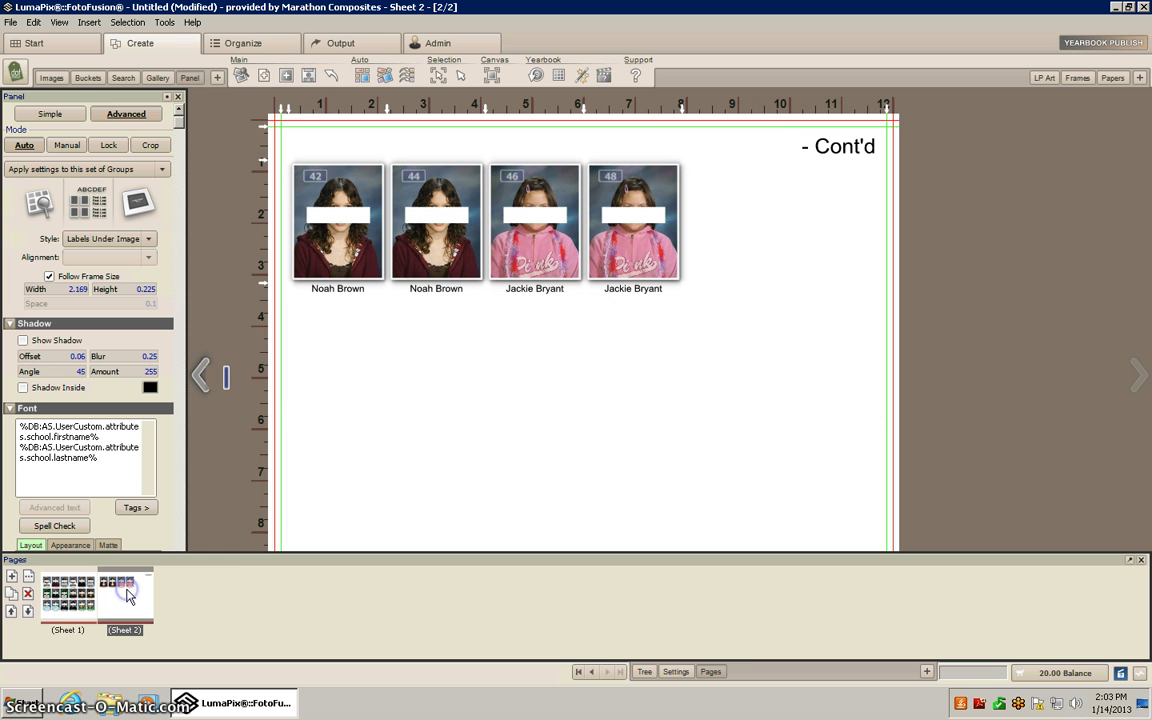
click(677, 671)
click(709, 671)
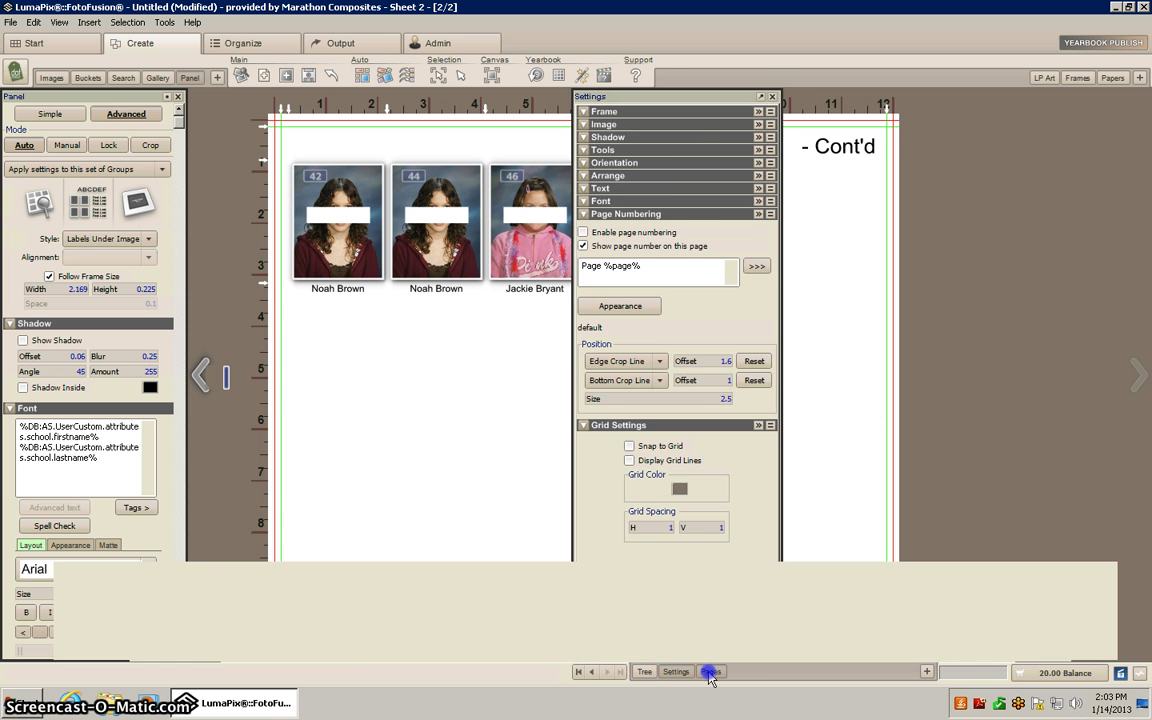
click(68, 598)
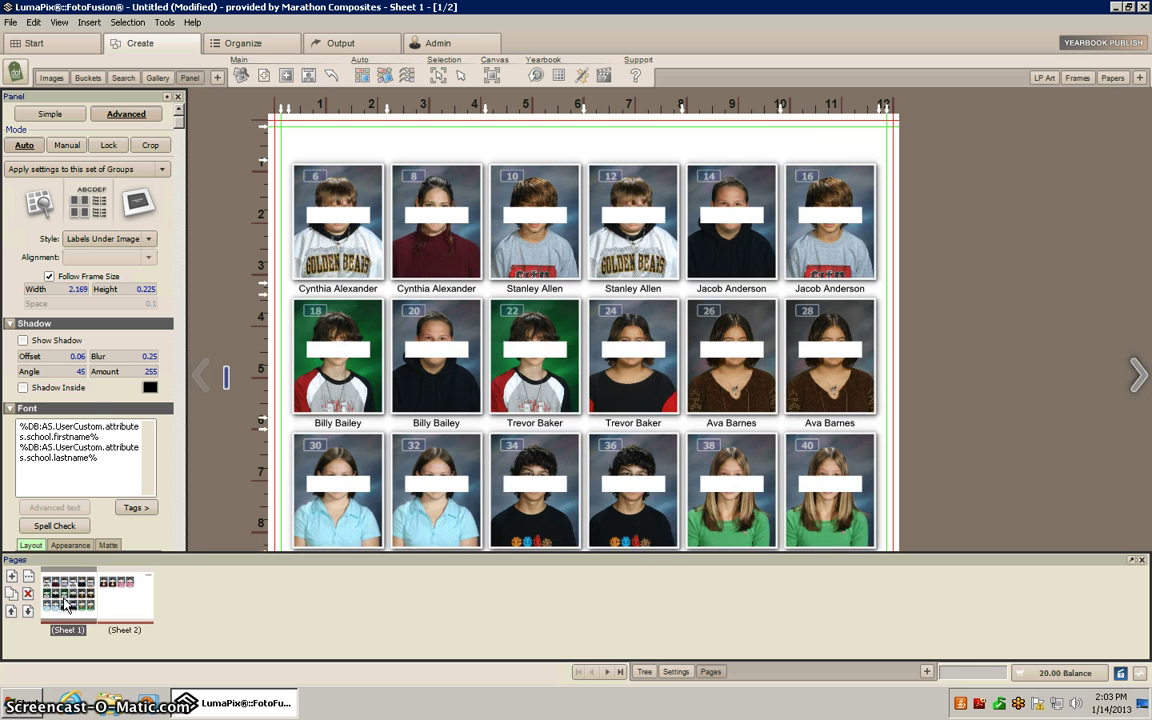
click(78, 205)
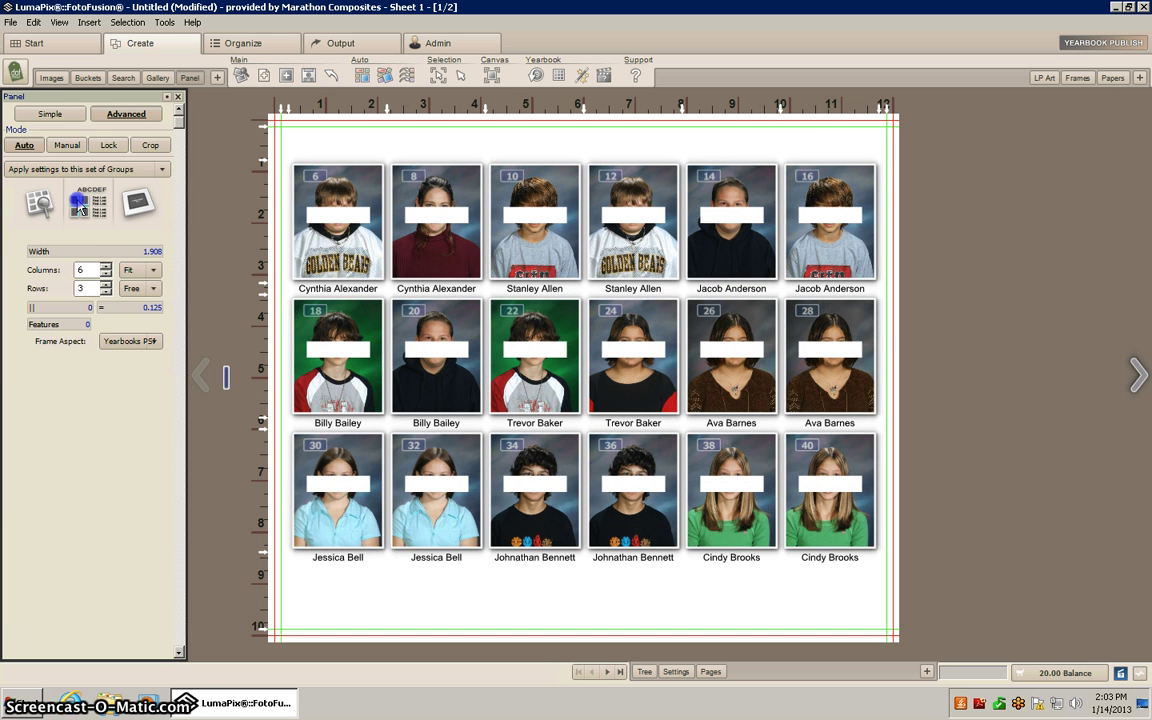
click(106, 266)
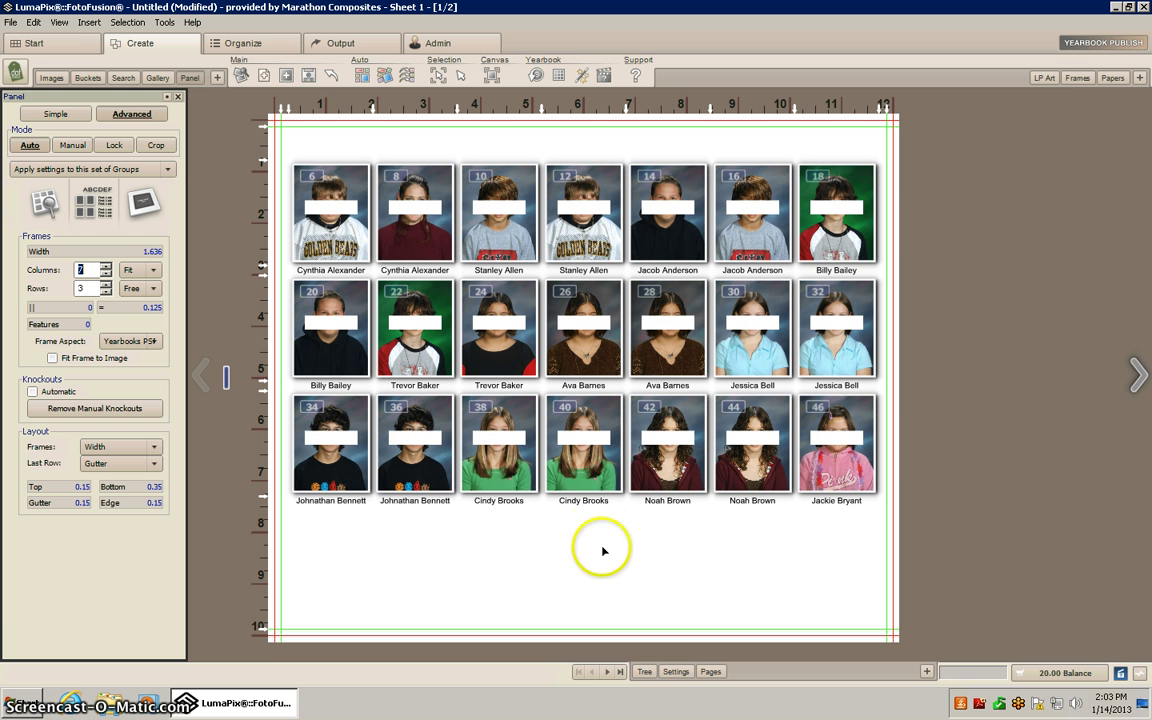
Apply Knockout Frame to three top-row slots after the second portrait, then check the pages list.
right_click(489, 231)
click(511, 236)
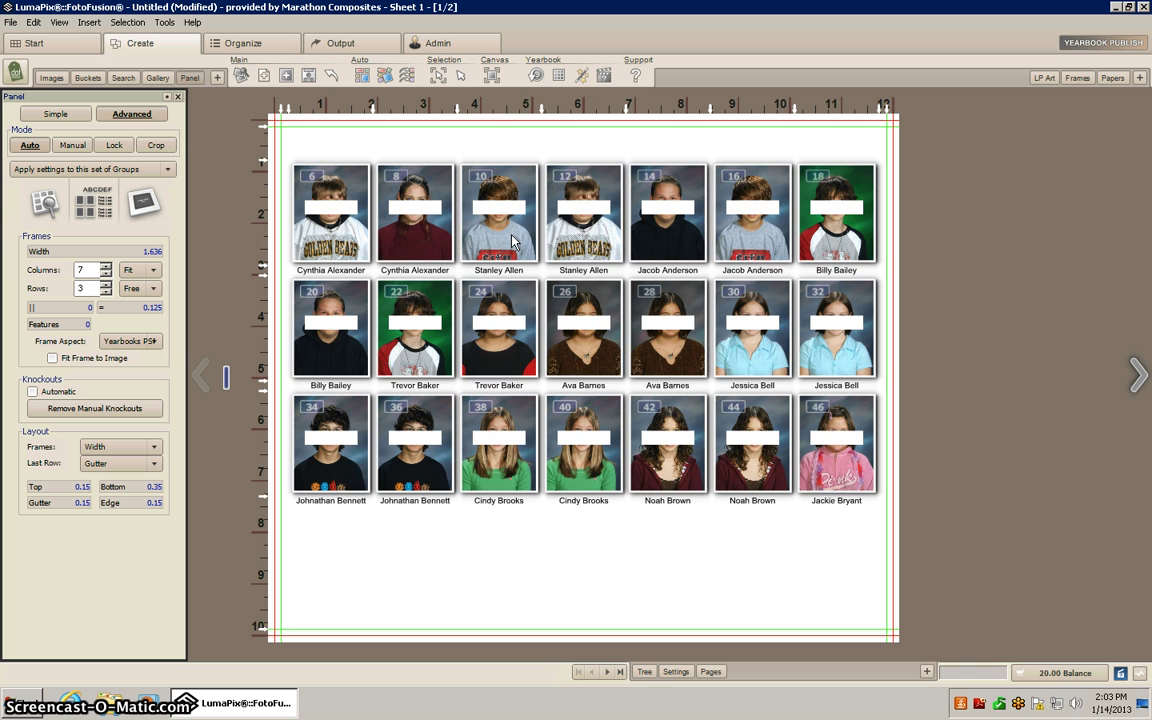
right_click(587, 235)
click(603, 238)
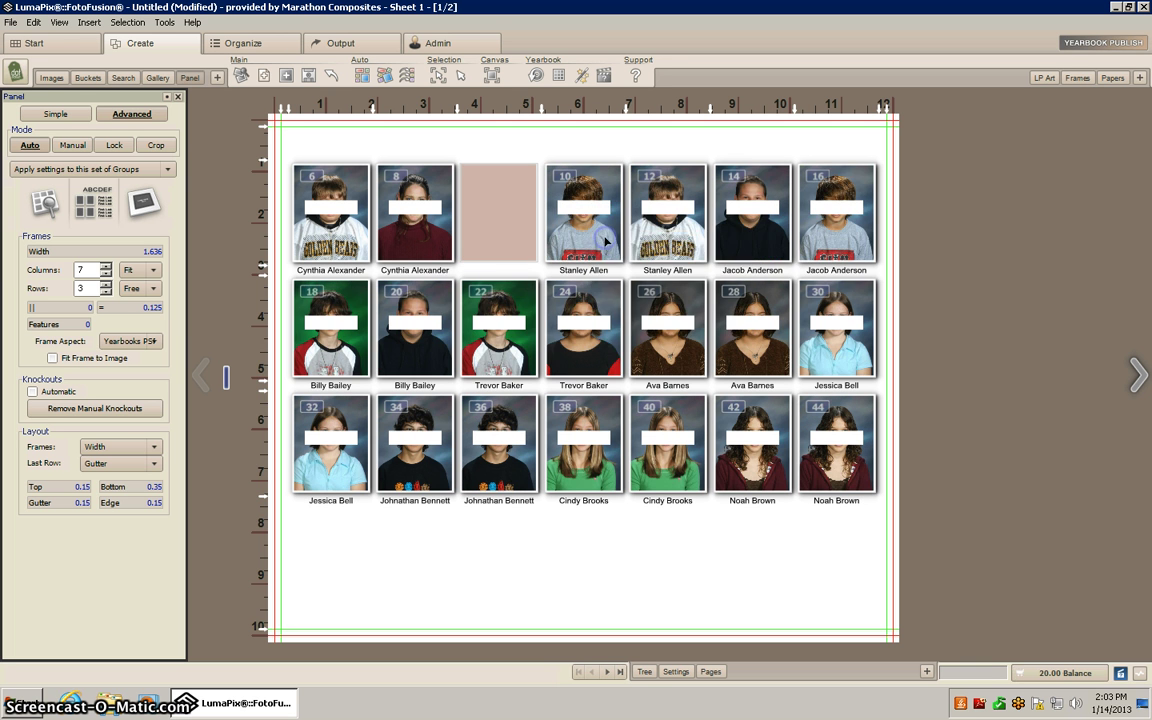
right_click(673, 226)
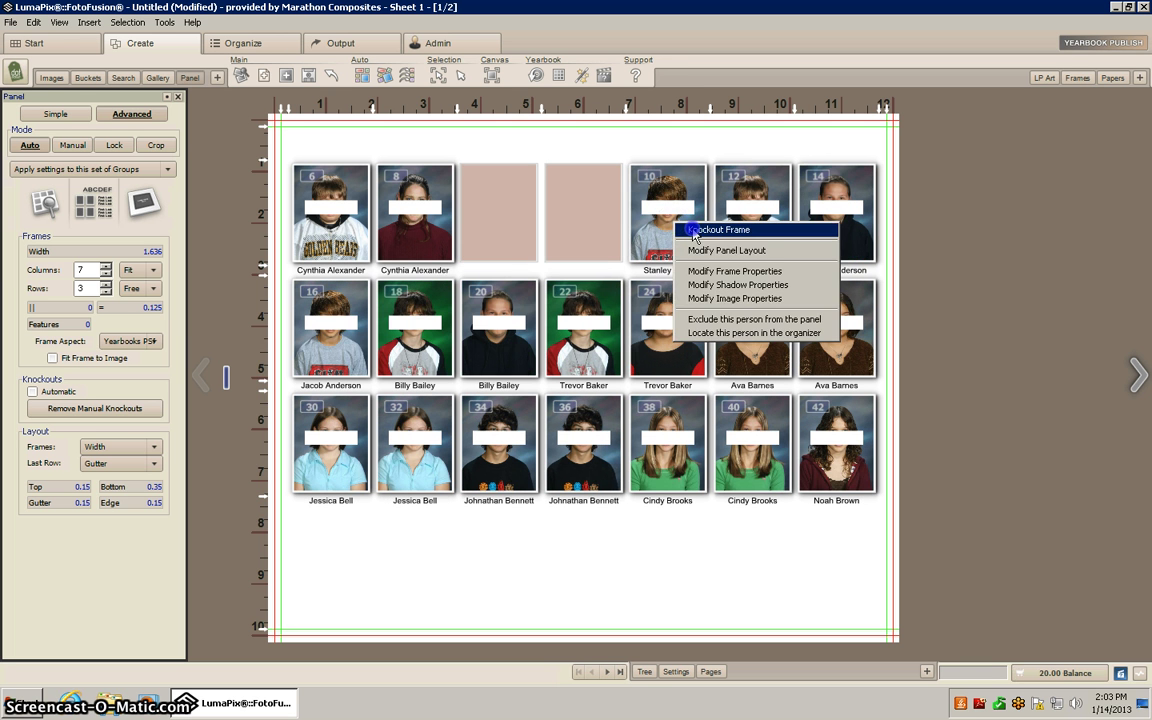
click(692, 230)
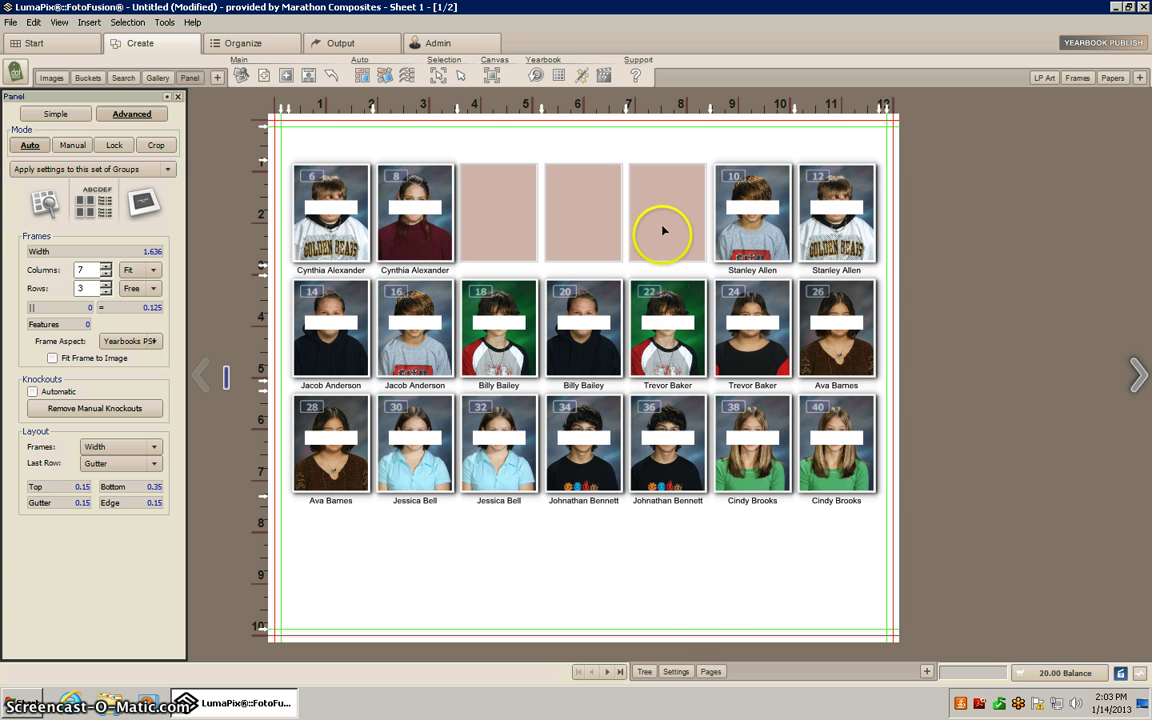
click(710, 672)
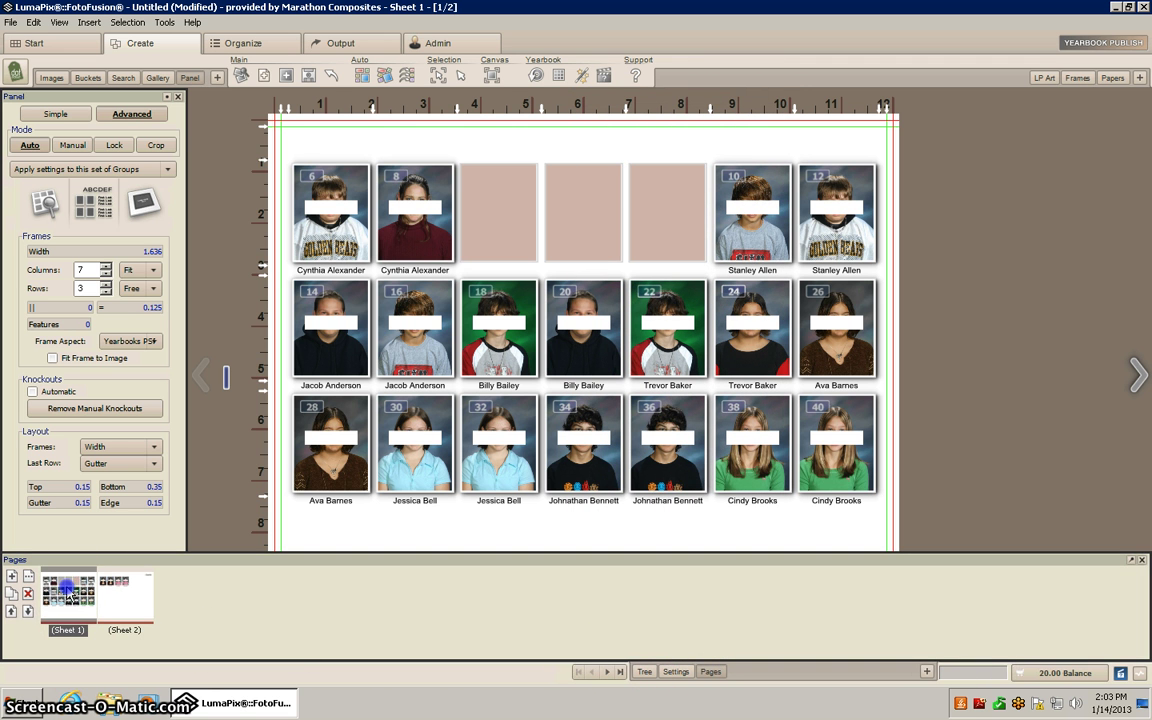
Raise the portrait rows from 3 to 4 and centre the partial last row of portraits 42–48.
click(106, 285)
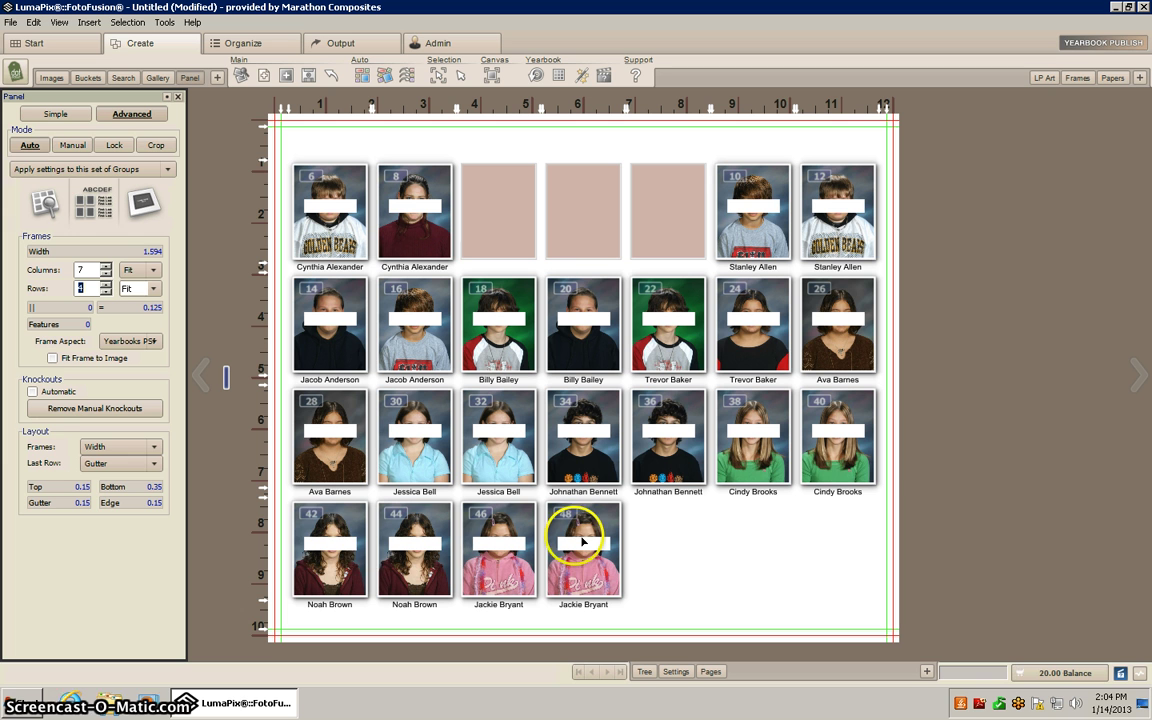
click(135, 466)
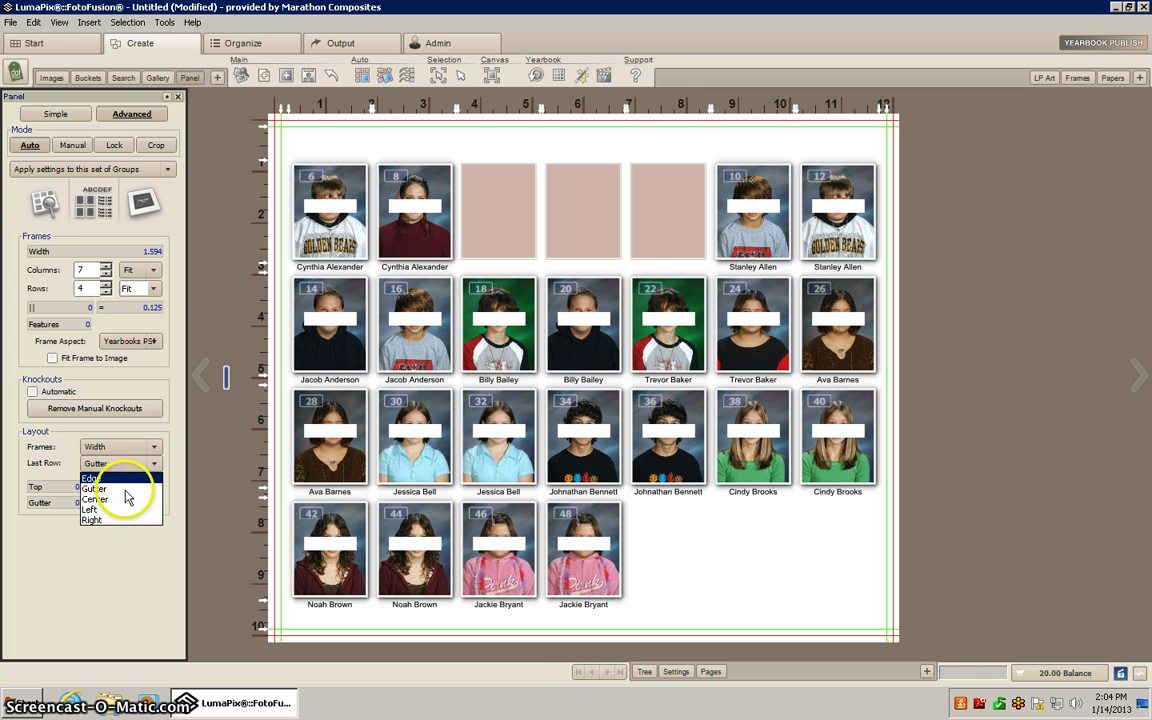
click(125, 499)
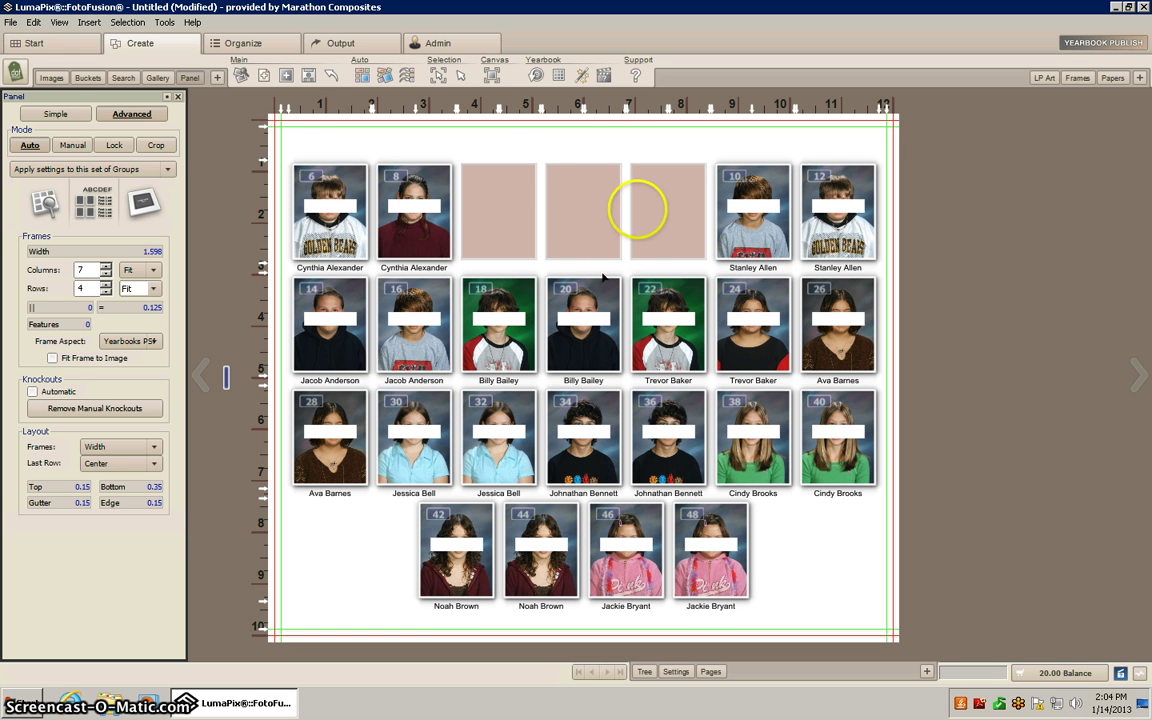
click(503, 146)
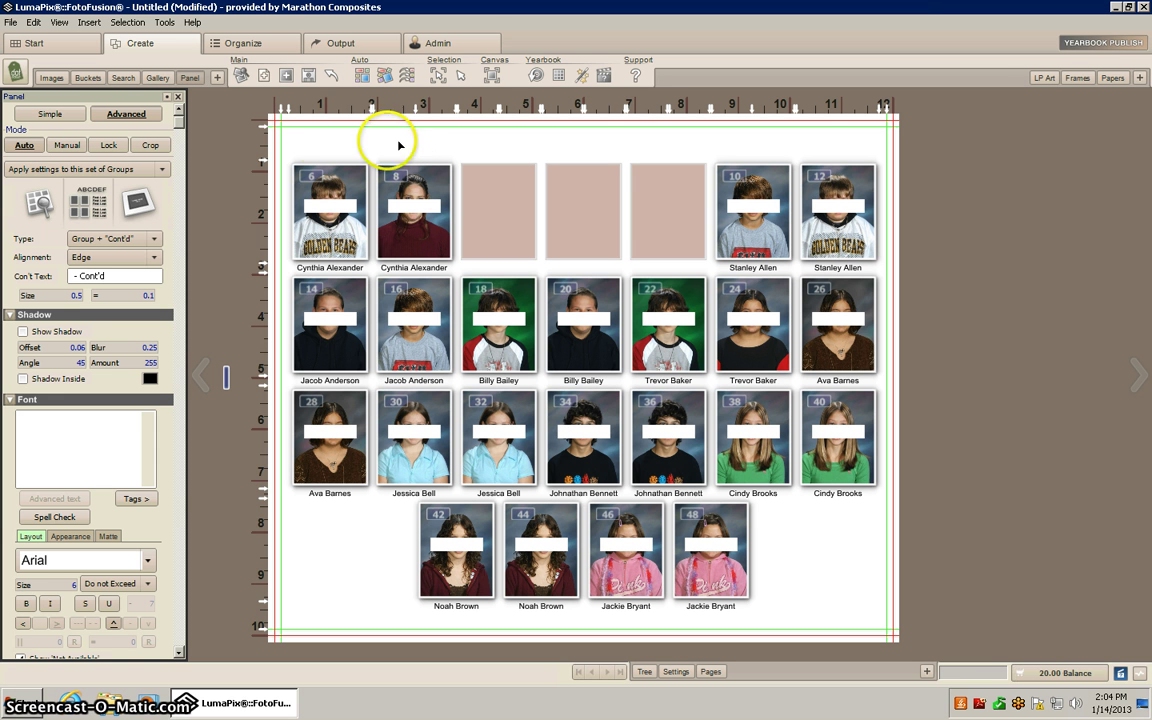
Set the pale blue CB002 texture as the canvas background, copying the image locally into the project.
click(51, 79)
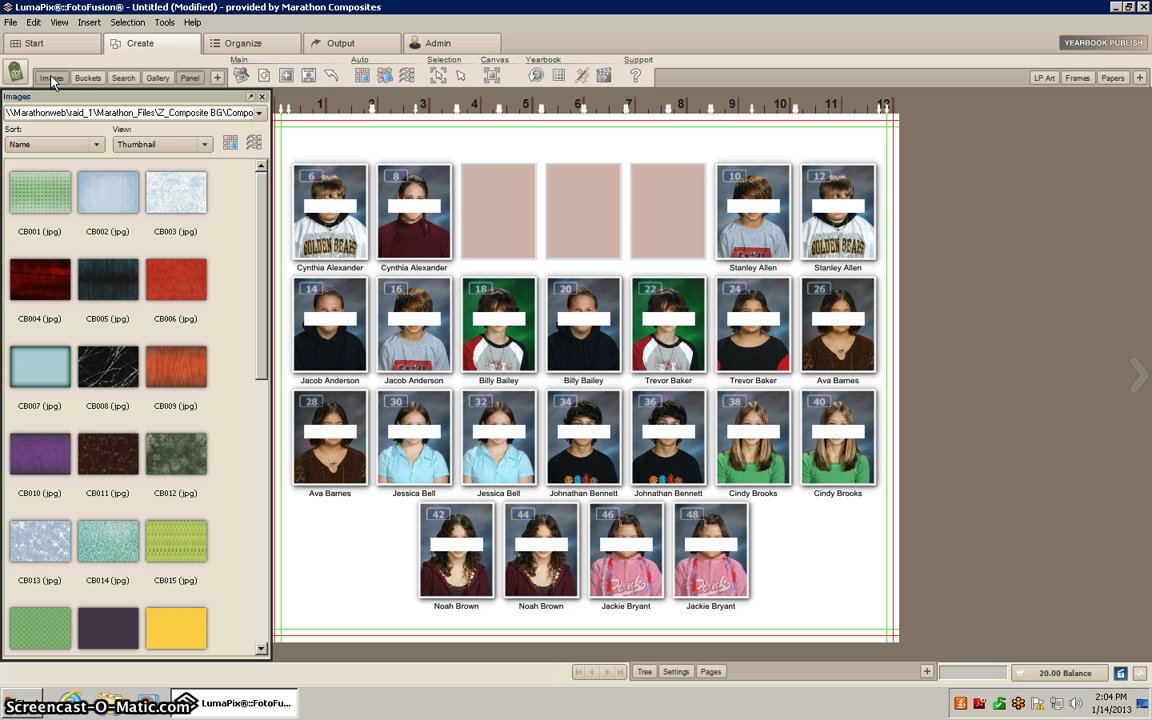
click(97, 190)
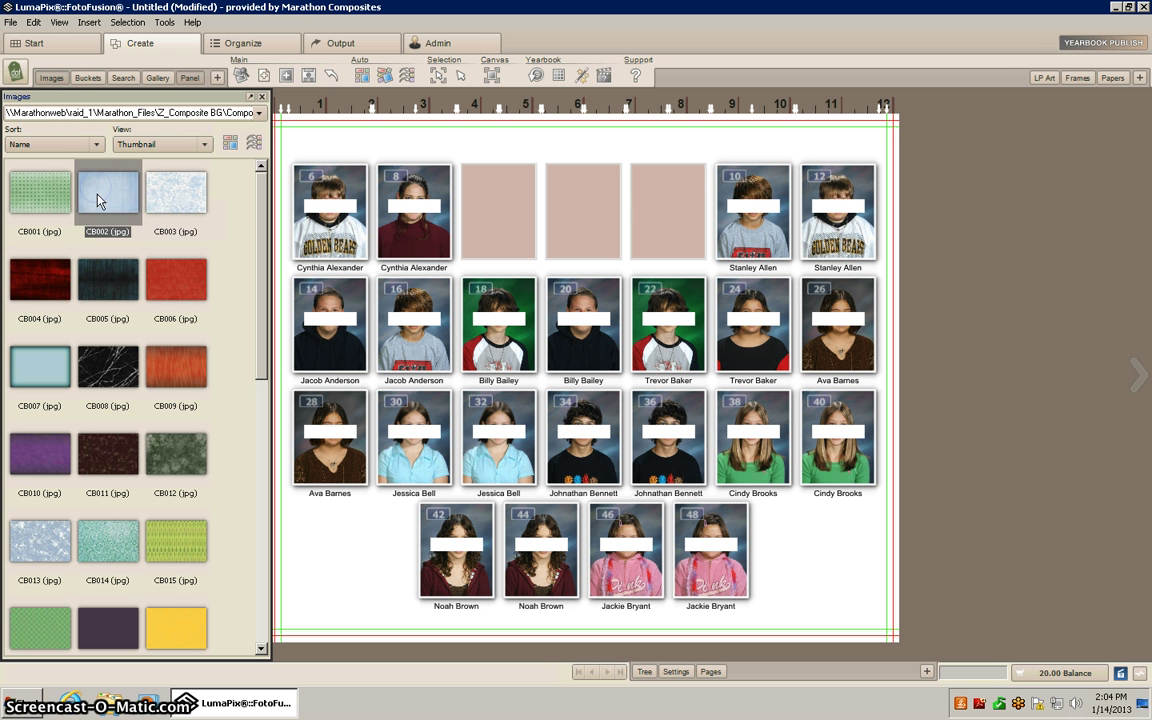
click(108, 202)
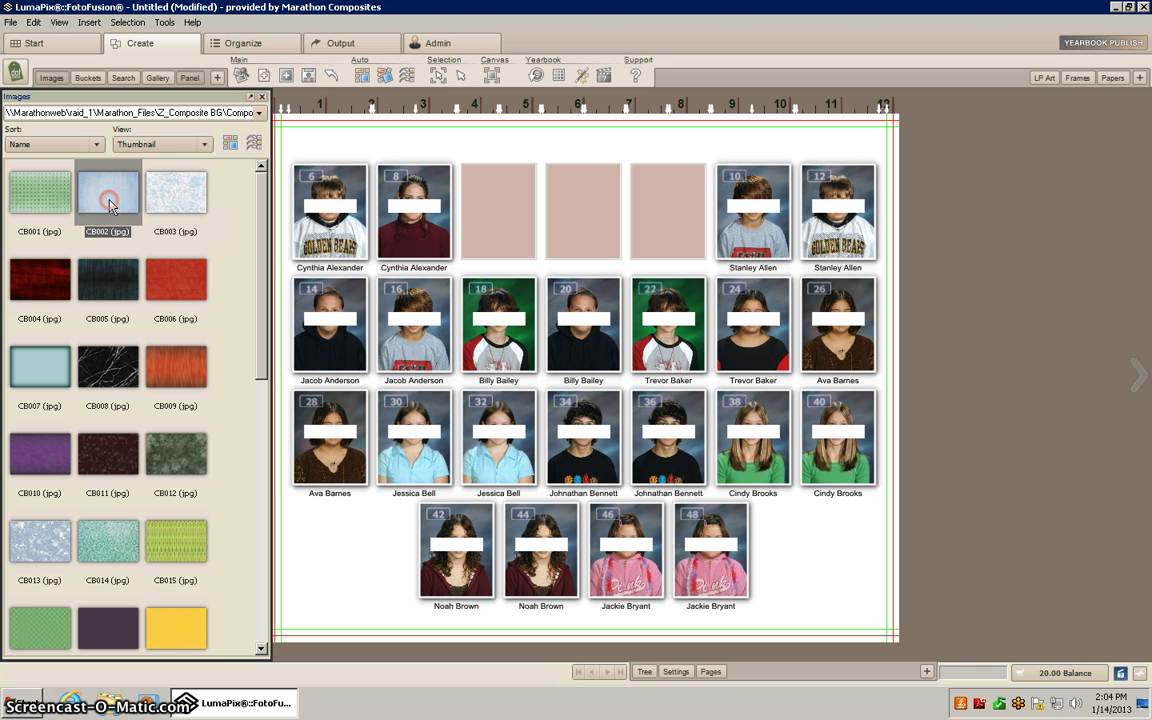
right_click(109, 201)
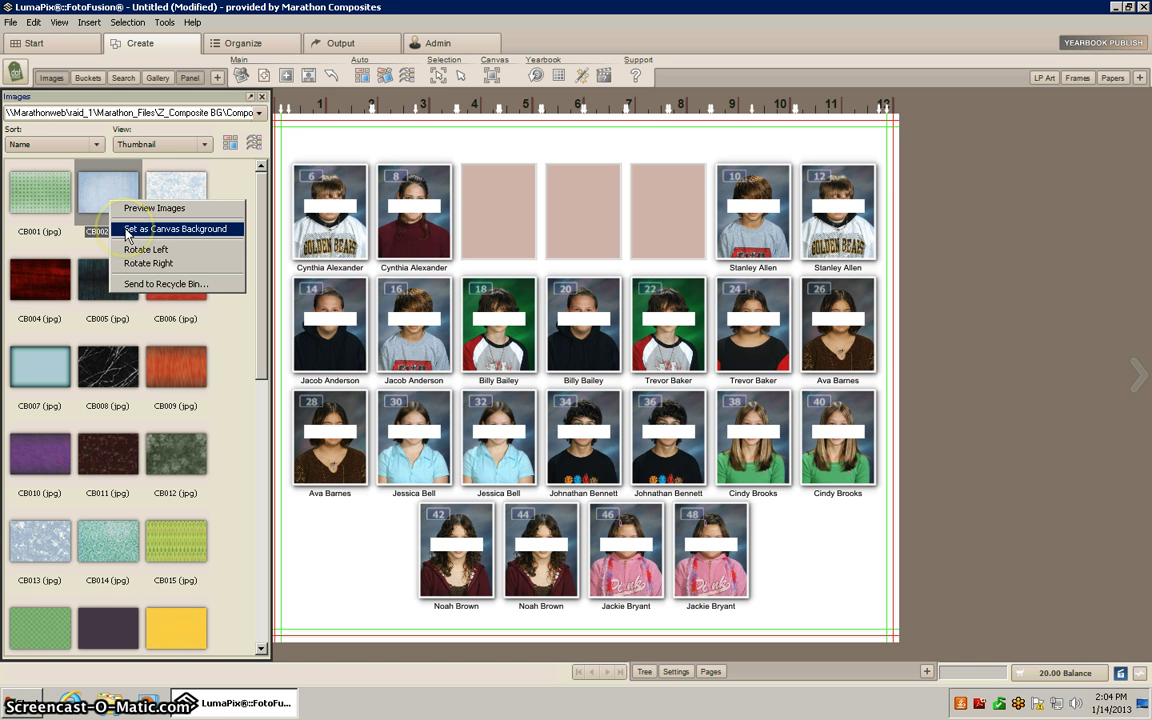
click(128, 230)
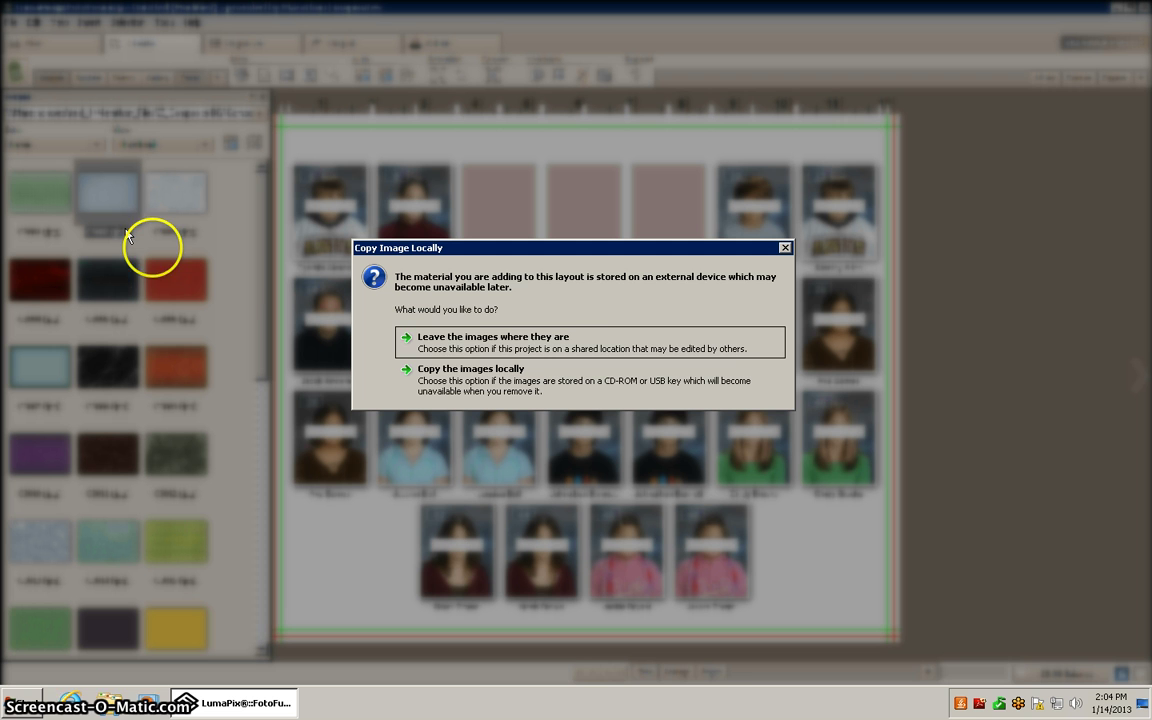
click(435, 370)
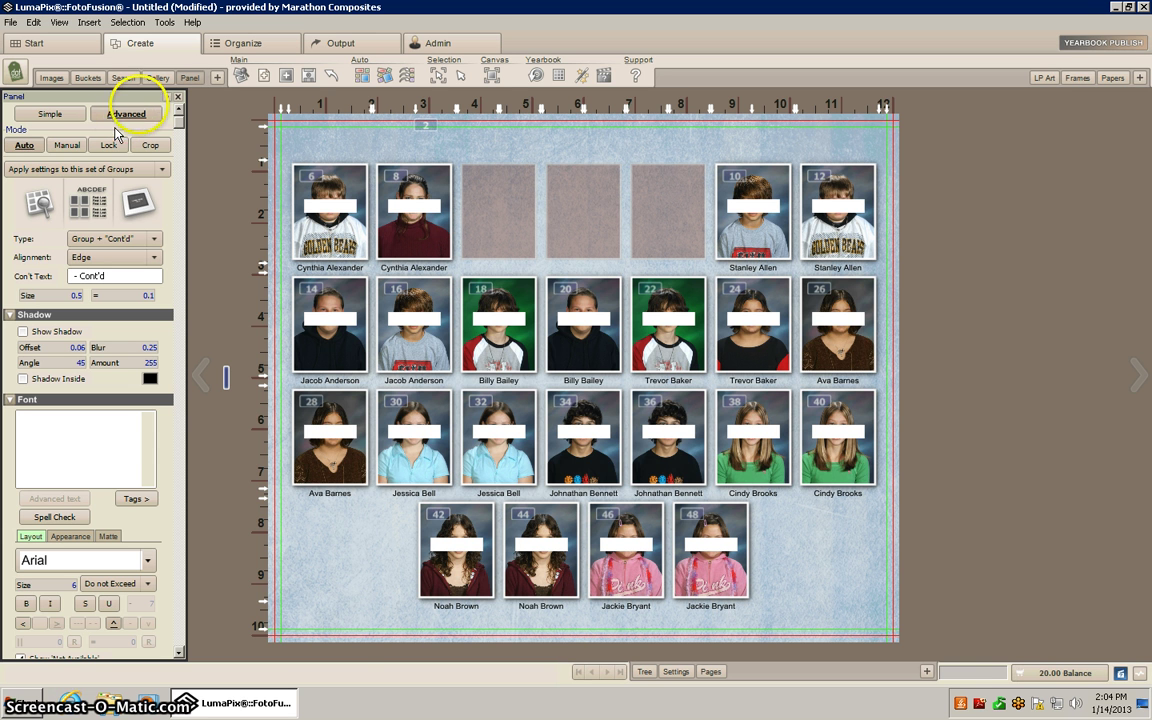
Browse the Gallery to LumaPix Clipart > Clipart > Interests and Activities > Art.
click(158, 80)
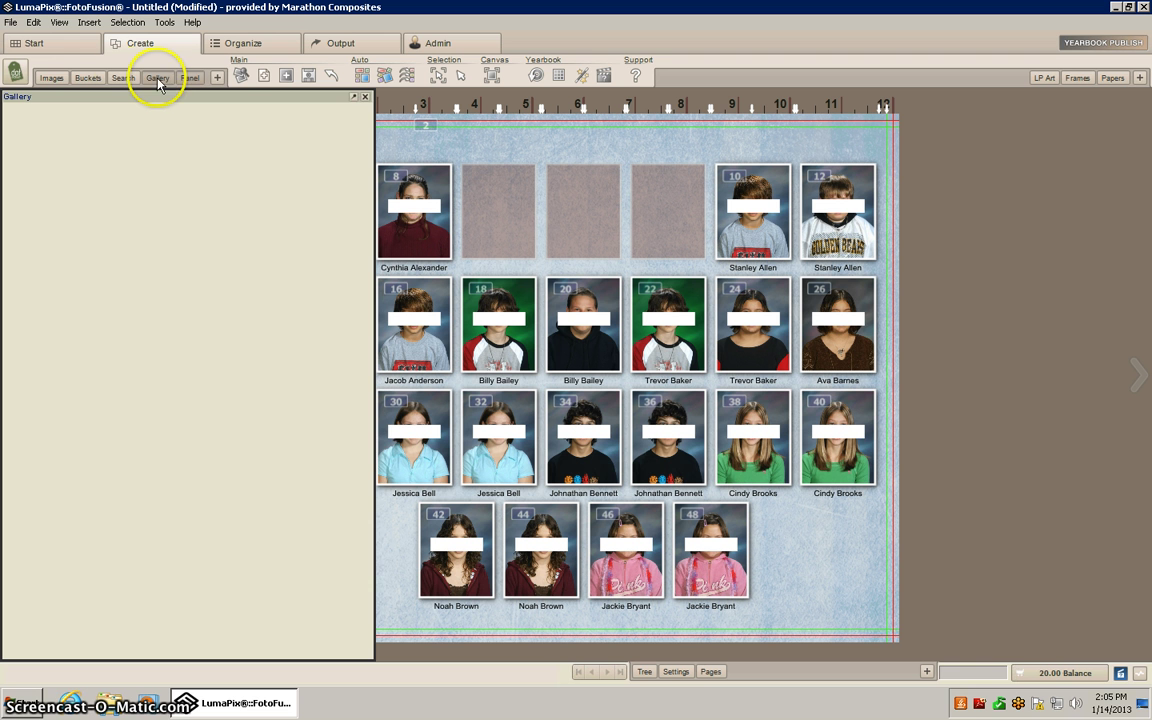
click(51, 77)
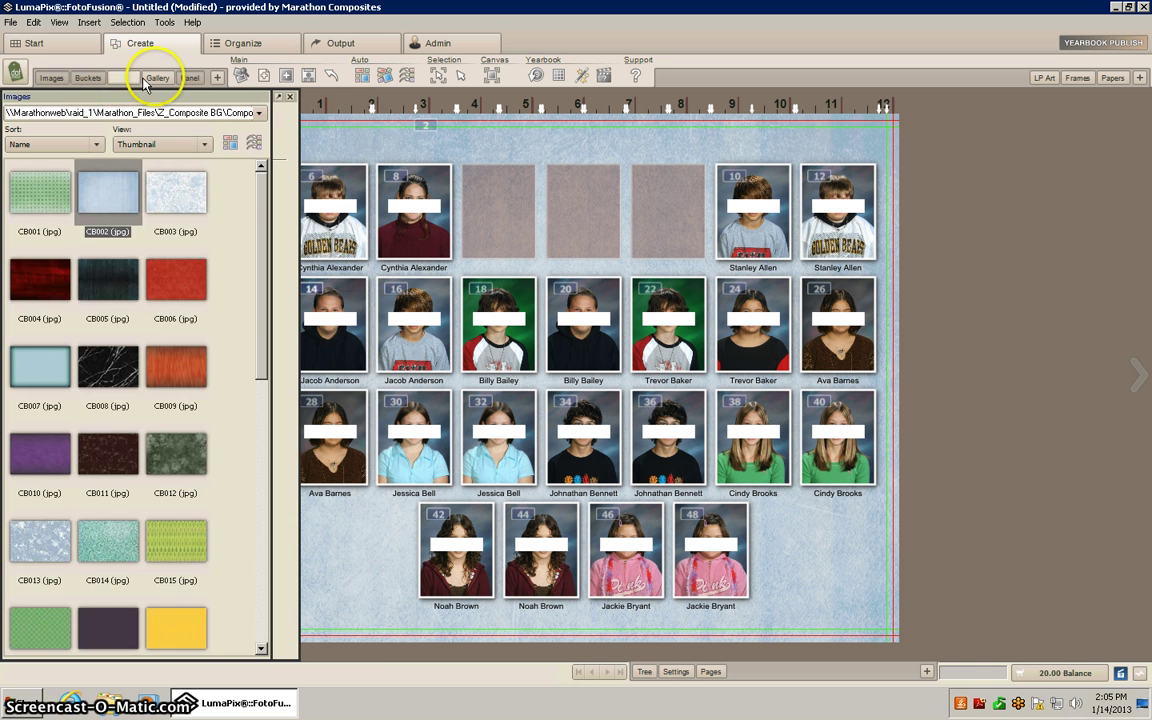
click(157, 79)
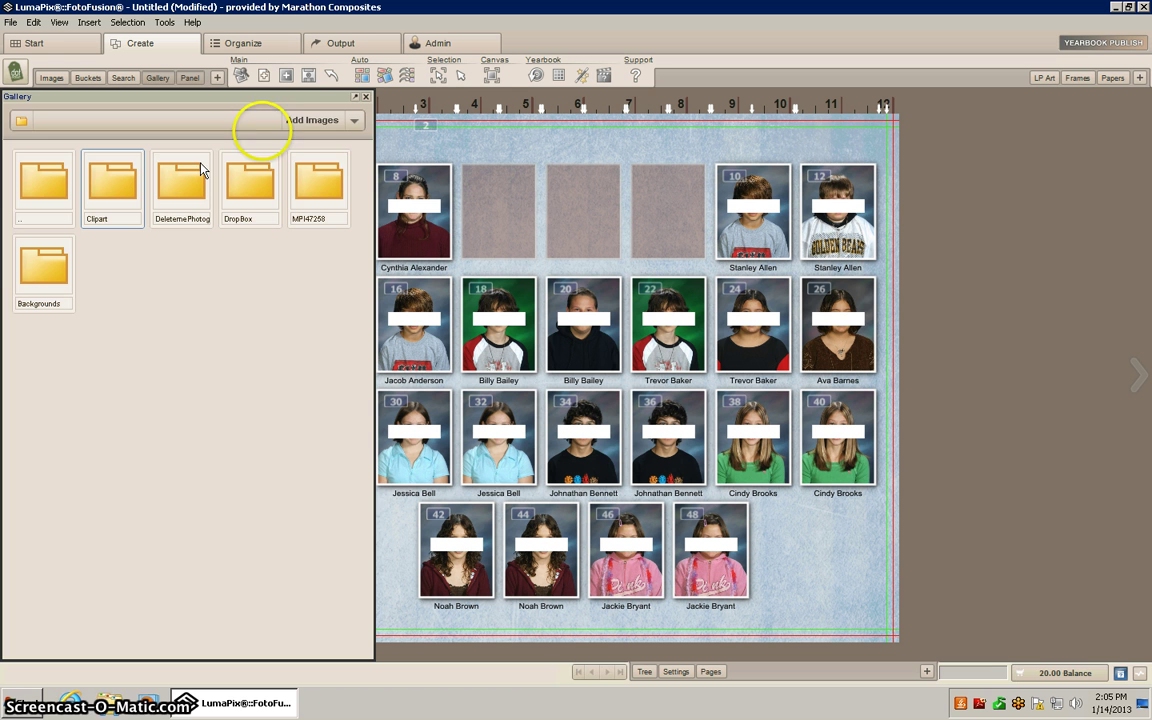
click(354, 121)
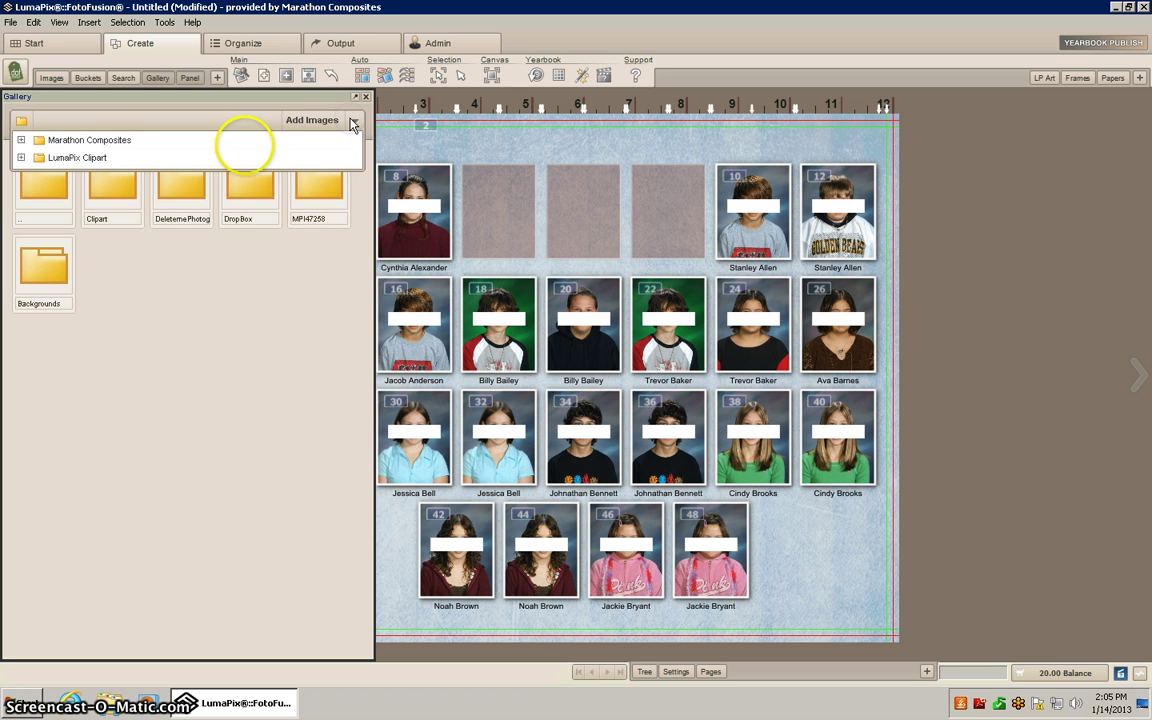
click(79, 160)
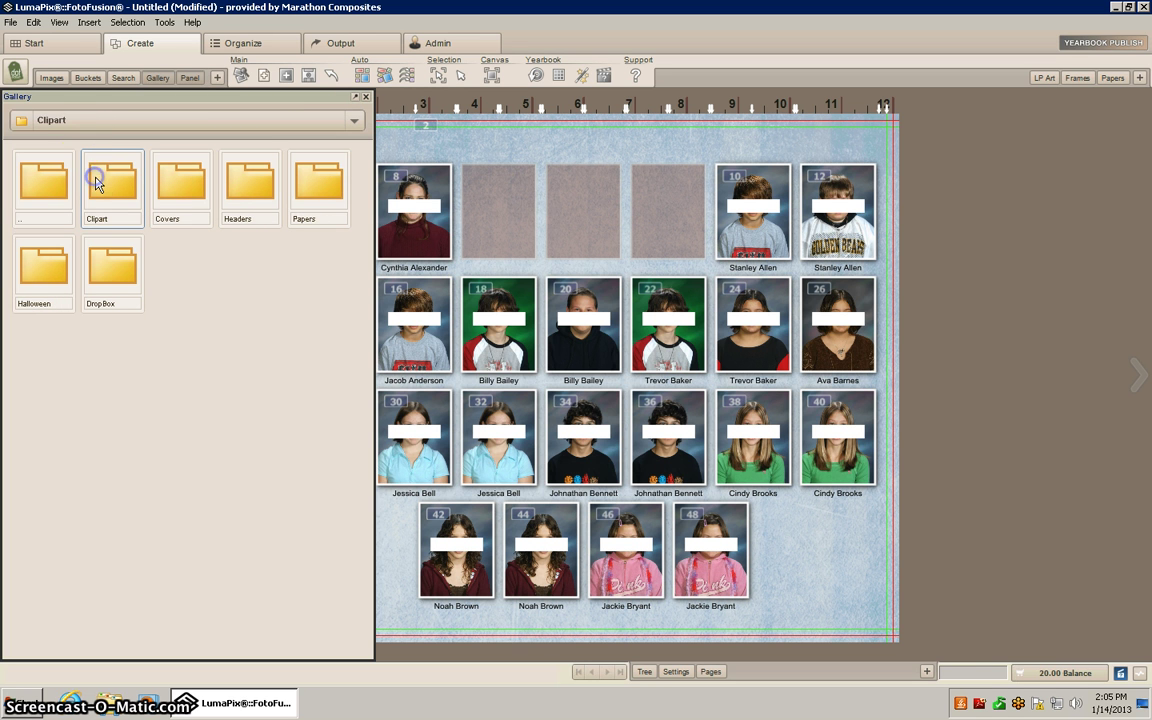
double_click(96, 183)
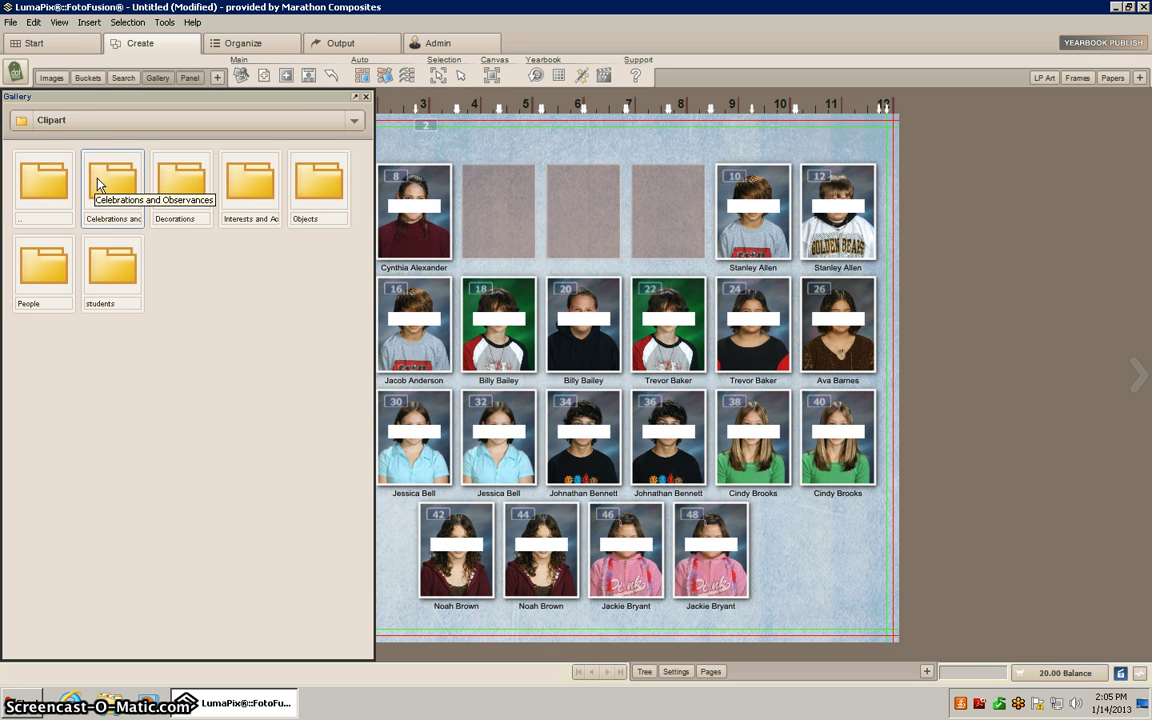
double_click(255, 198)
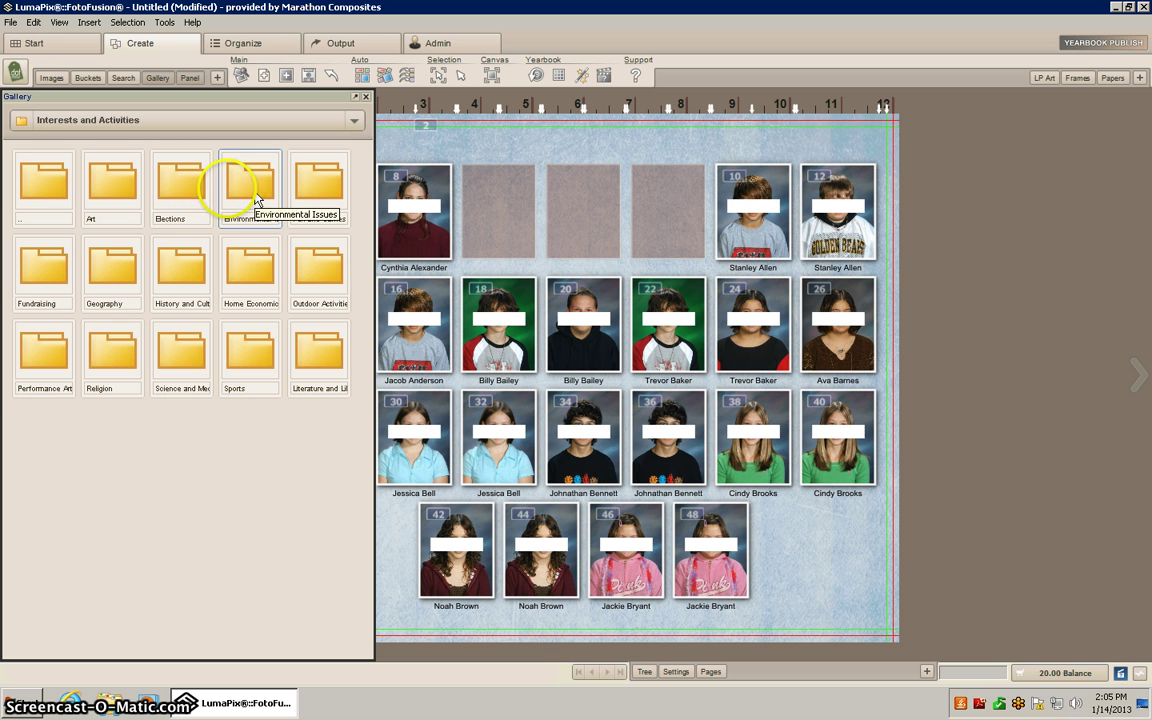
click(182, 197)
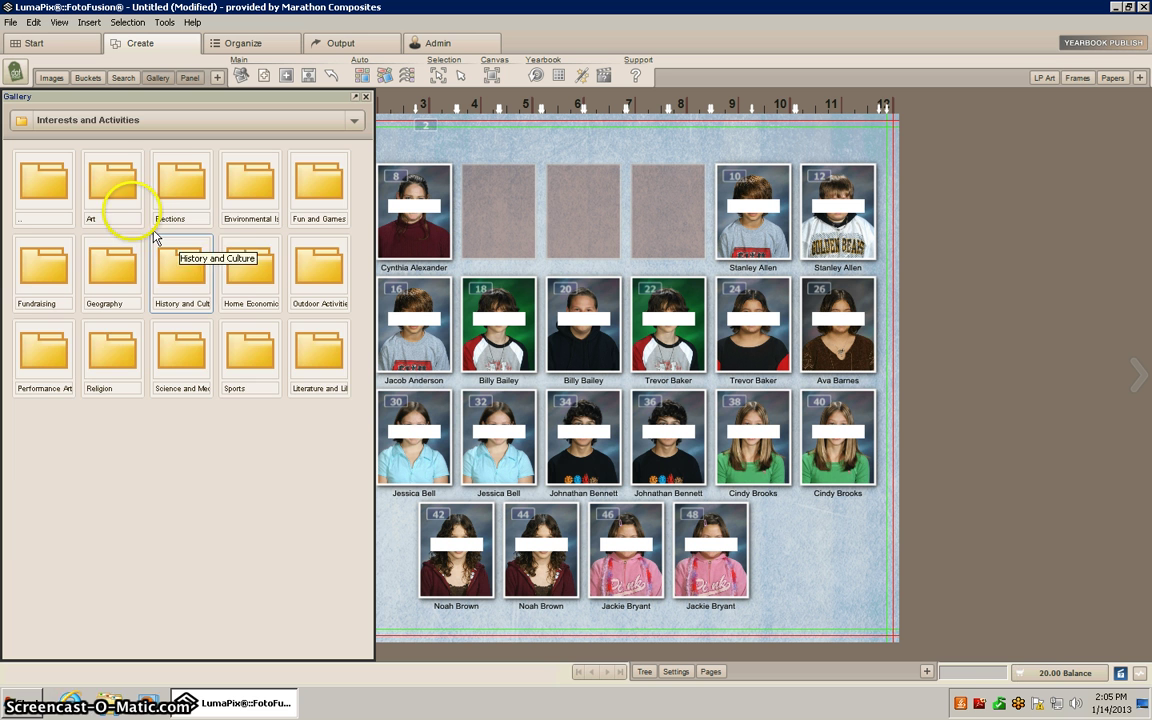
double_click(113, 180)
Add the green pencil clip art LPCA_00120 and drag it to the page's lower-right corner.
mouse_move(168, 205)
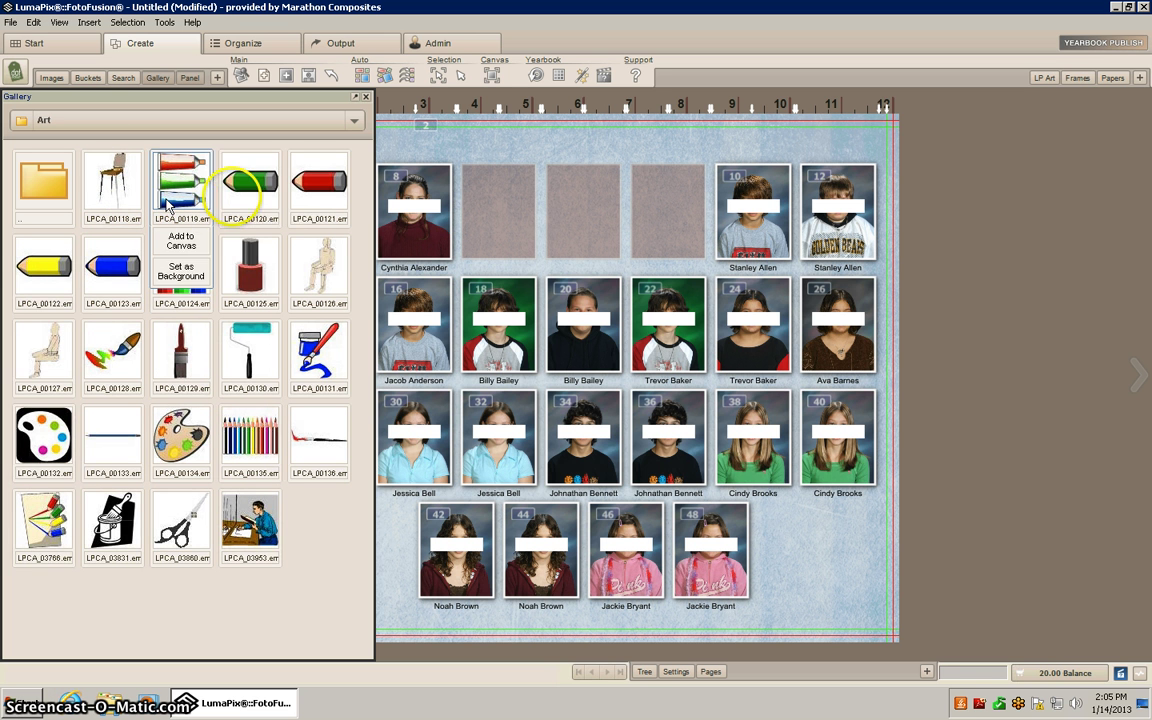
mouse_move(262, 195)
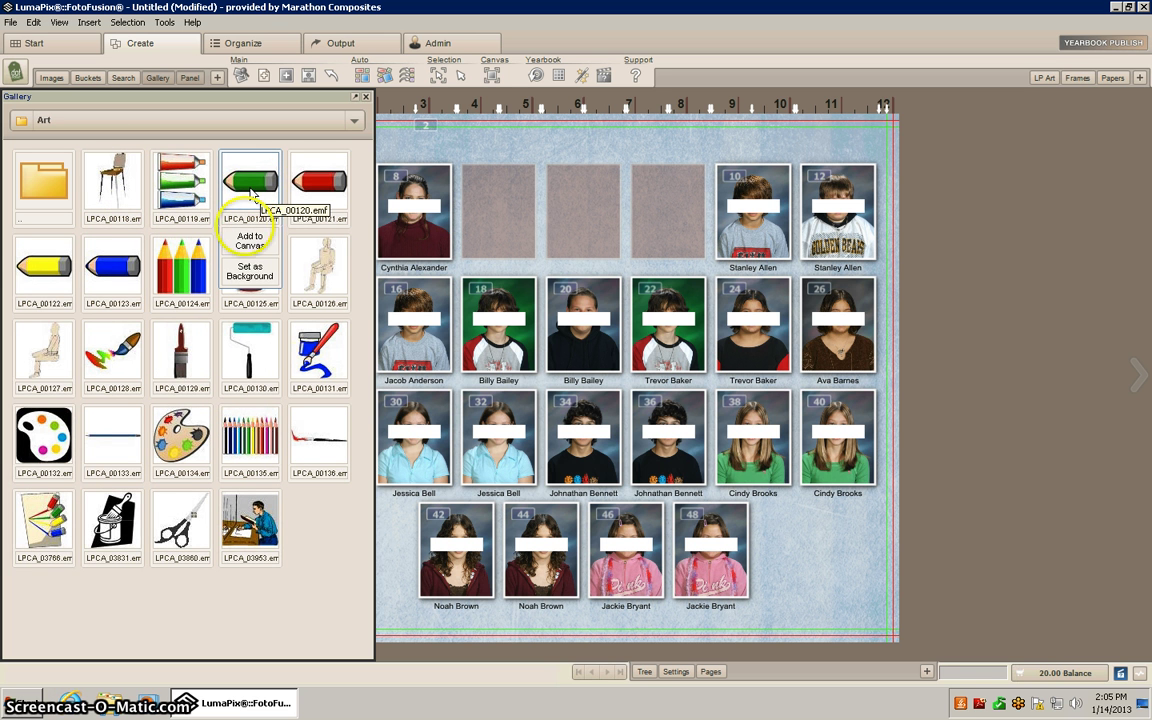
click(250, 241)
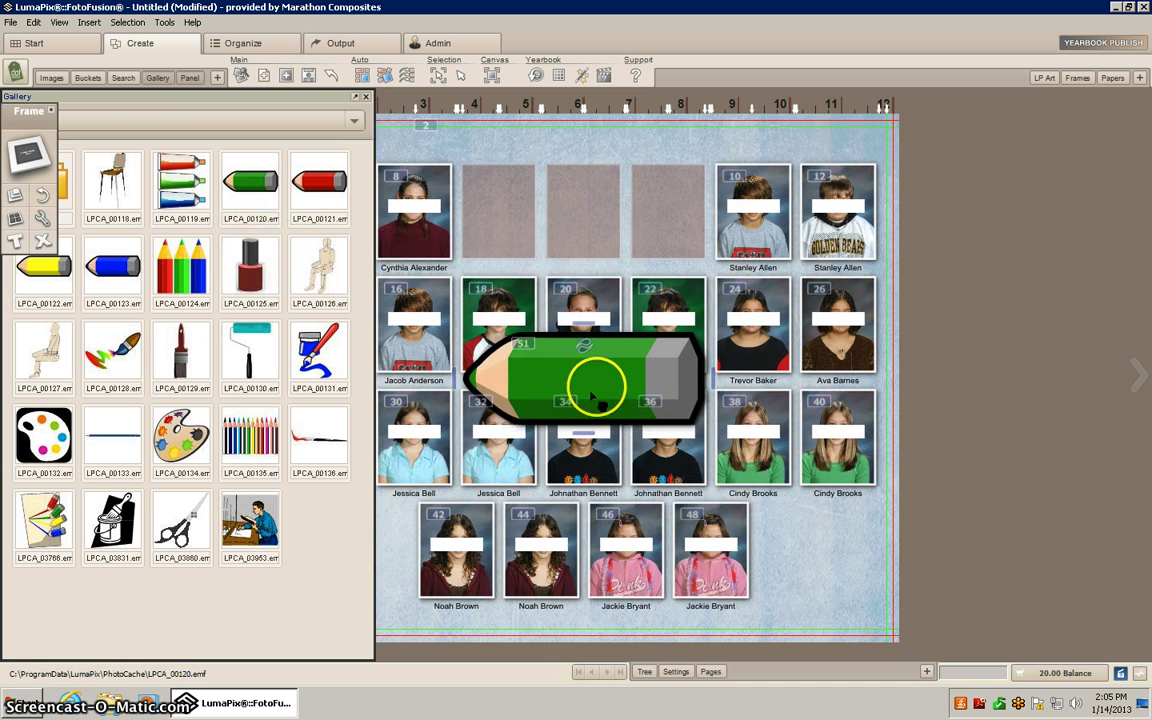
mouse_move(587, 390)
mouse_down()
mouse_move(695, 390)
mouse_move(760, 505)
mouse_move(658, 490)
mouse_move(636, 545)
mouse_move(768, 537)
mouse_move(825, 544)
mouse_move(823, 562)
mouse_move(826, 546)
mouse_move(845, 548)
mouse_move(828, 572)
mouse_move(795, 485)
mouse_move(826, 612)
mouse_move(826, 560)
mouse_up()
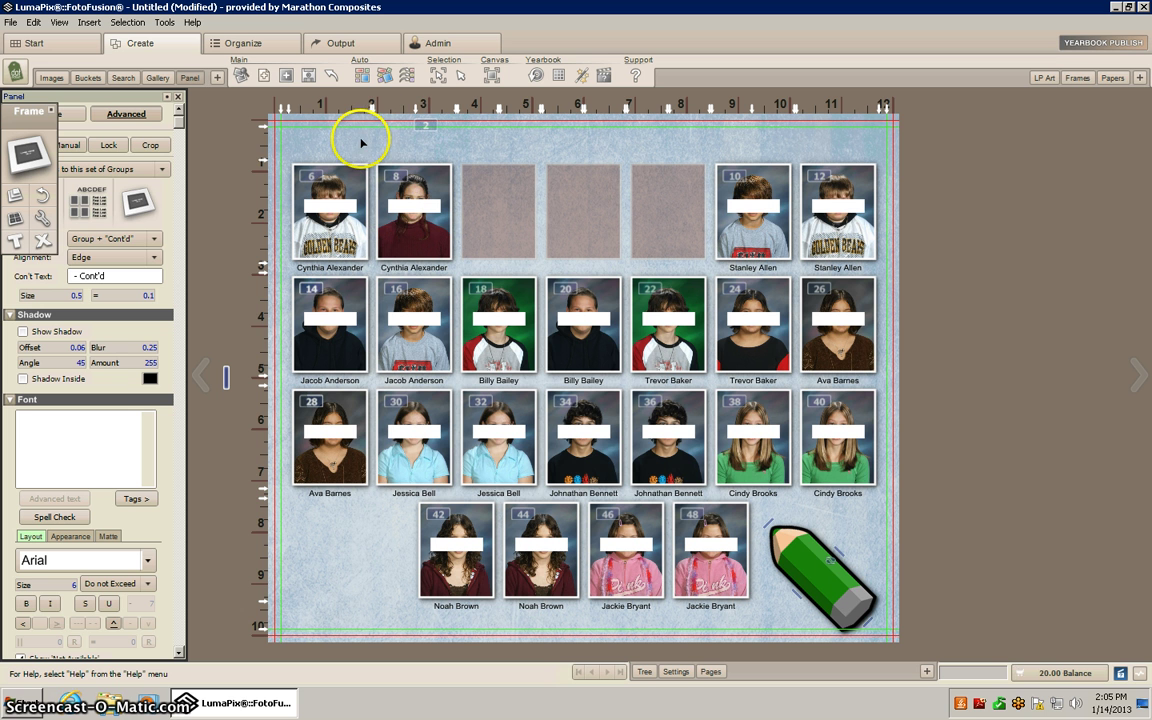
Add the text 2013-2014 along the green pencil's body, then deselect it.
click(16, 243)
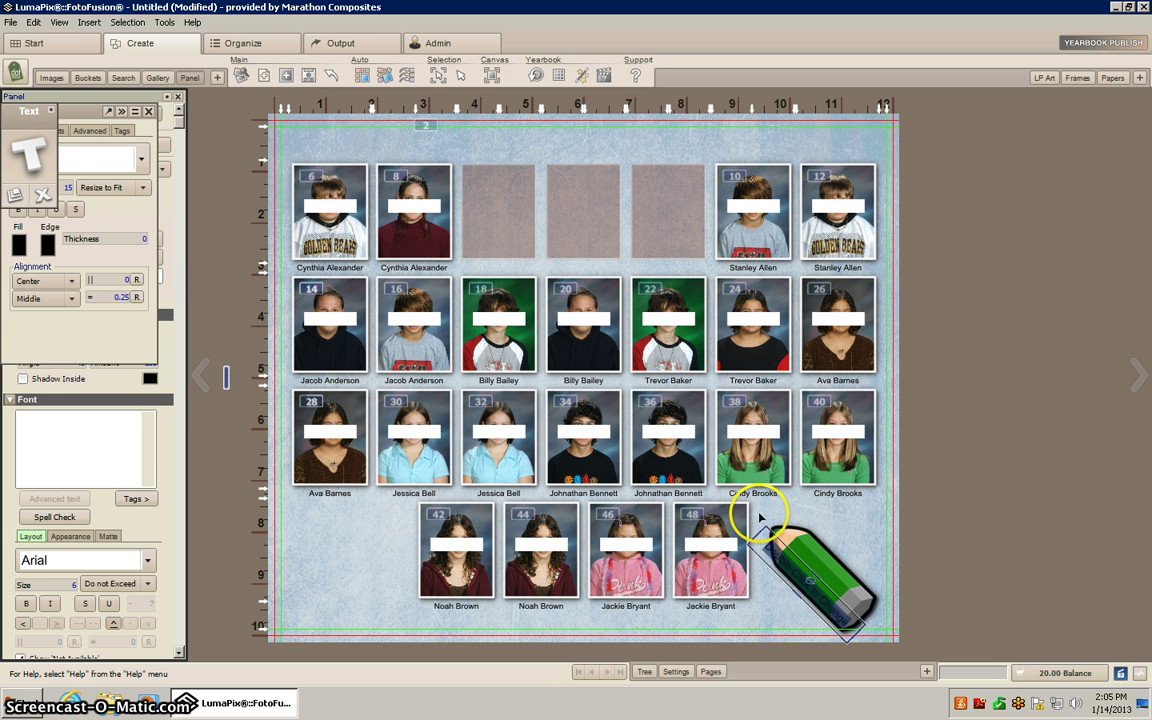
click(777, 547)
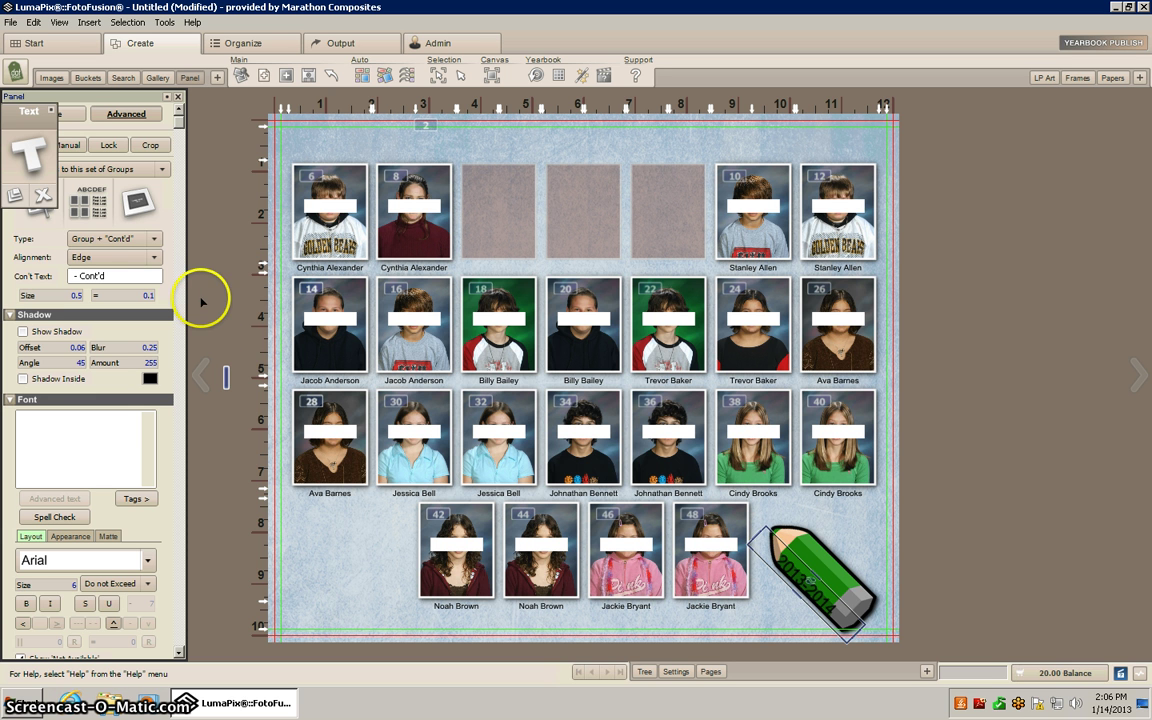
click(346, 138)
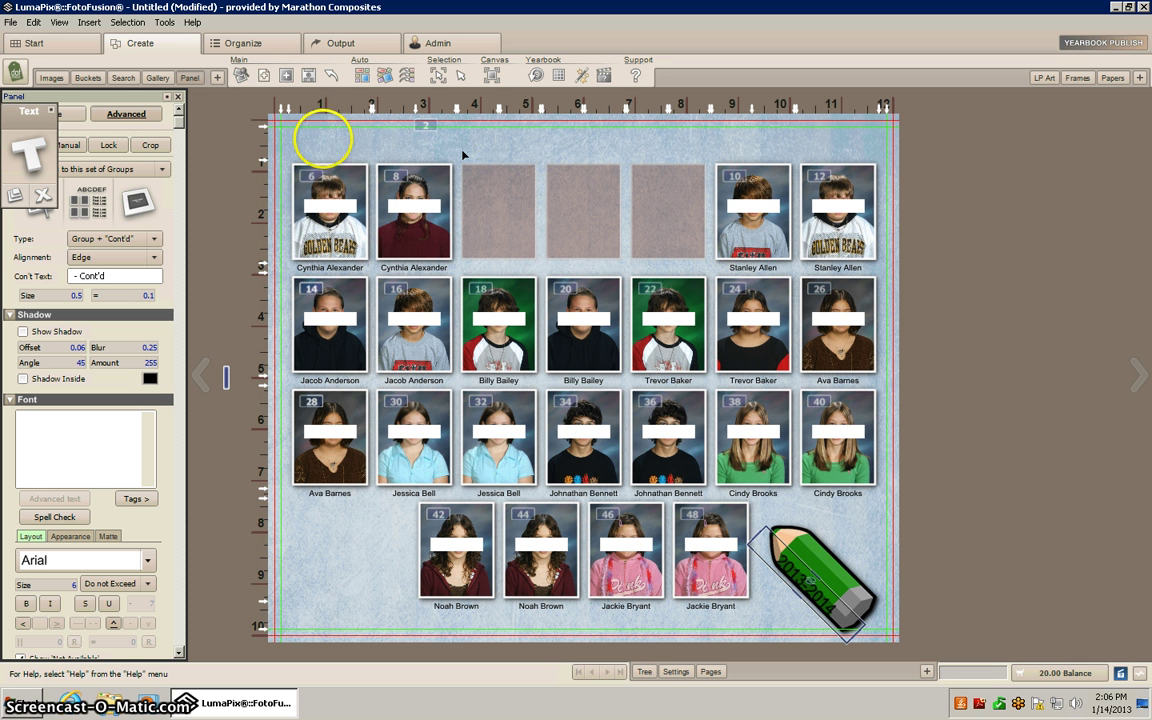
click(290, 142)
click(291, 143)
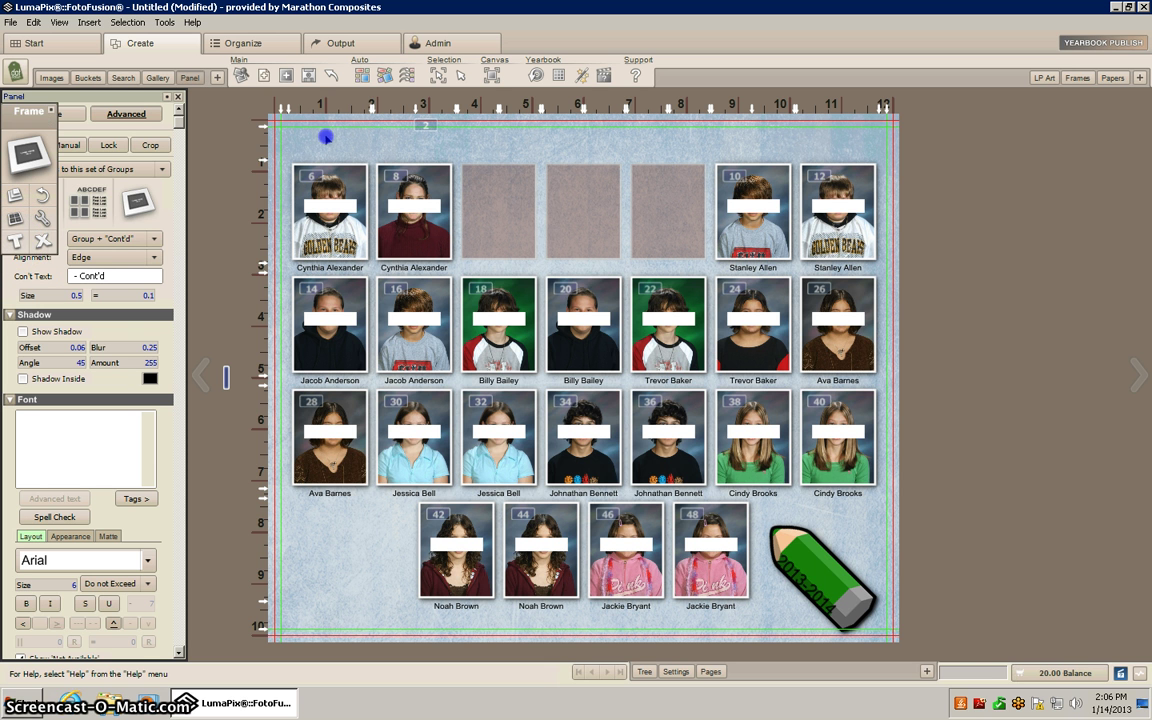
Add a text box reading 'Norflk Junior' on the first line and 'High' on the second.
click(15, 242)
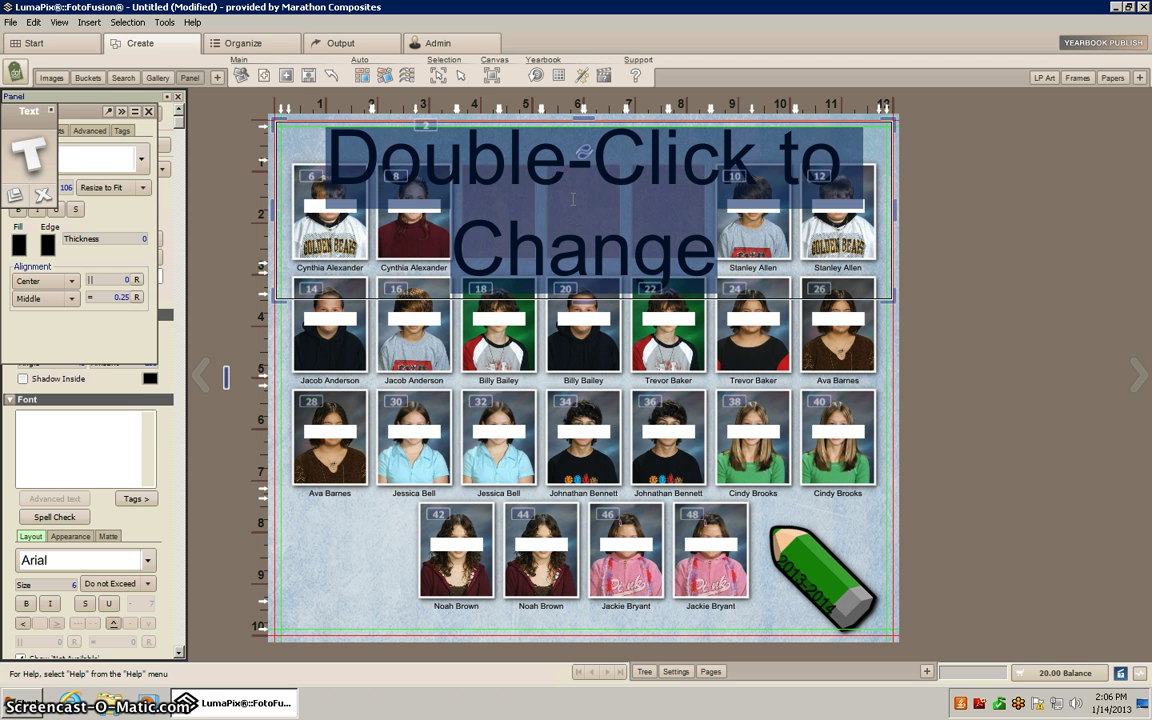
text(Norfl)
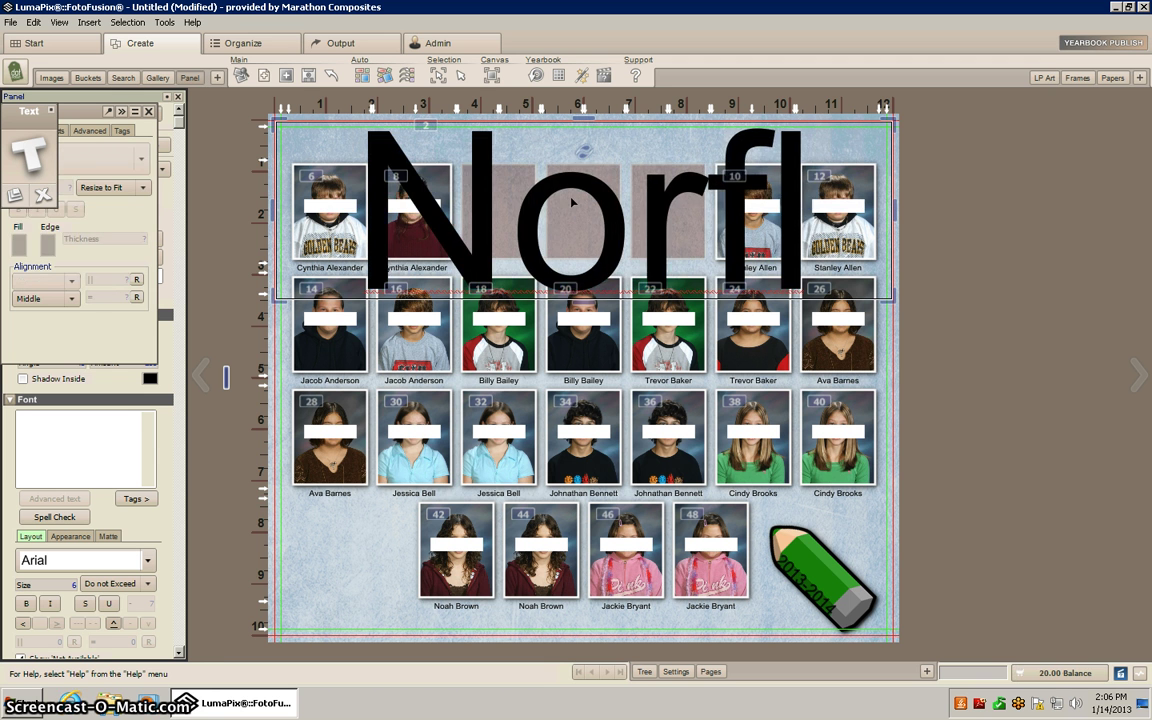
text(k Junior)
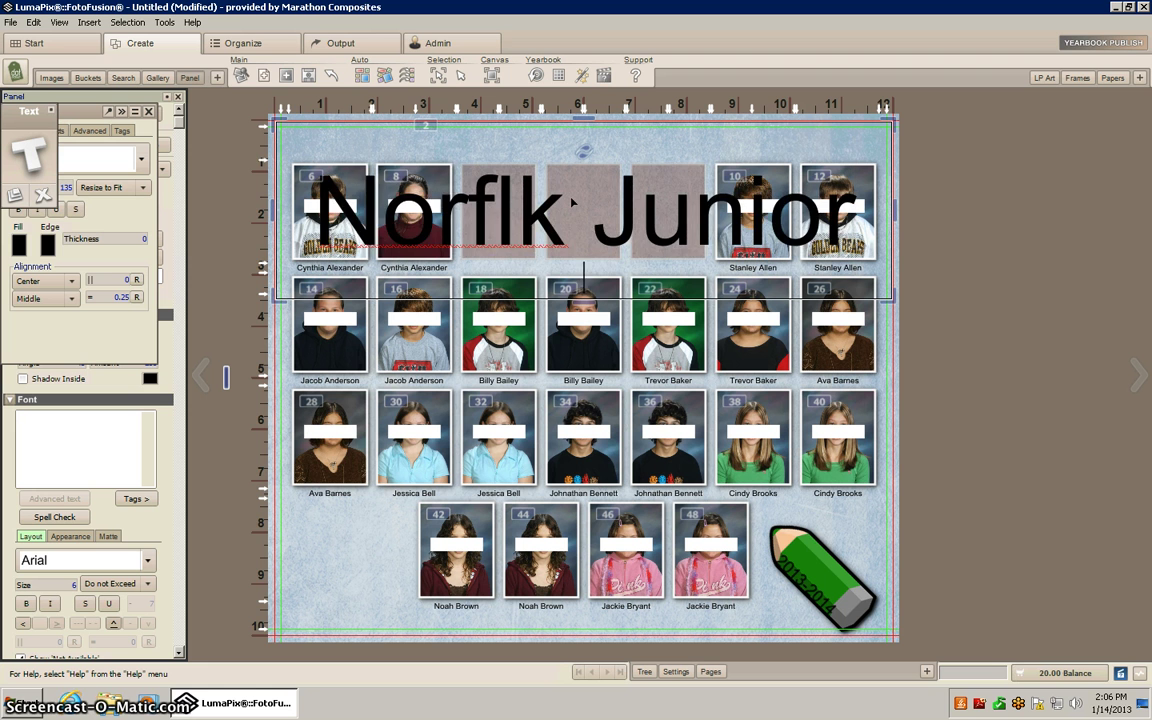
key(Return)
text(High)
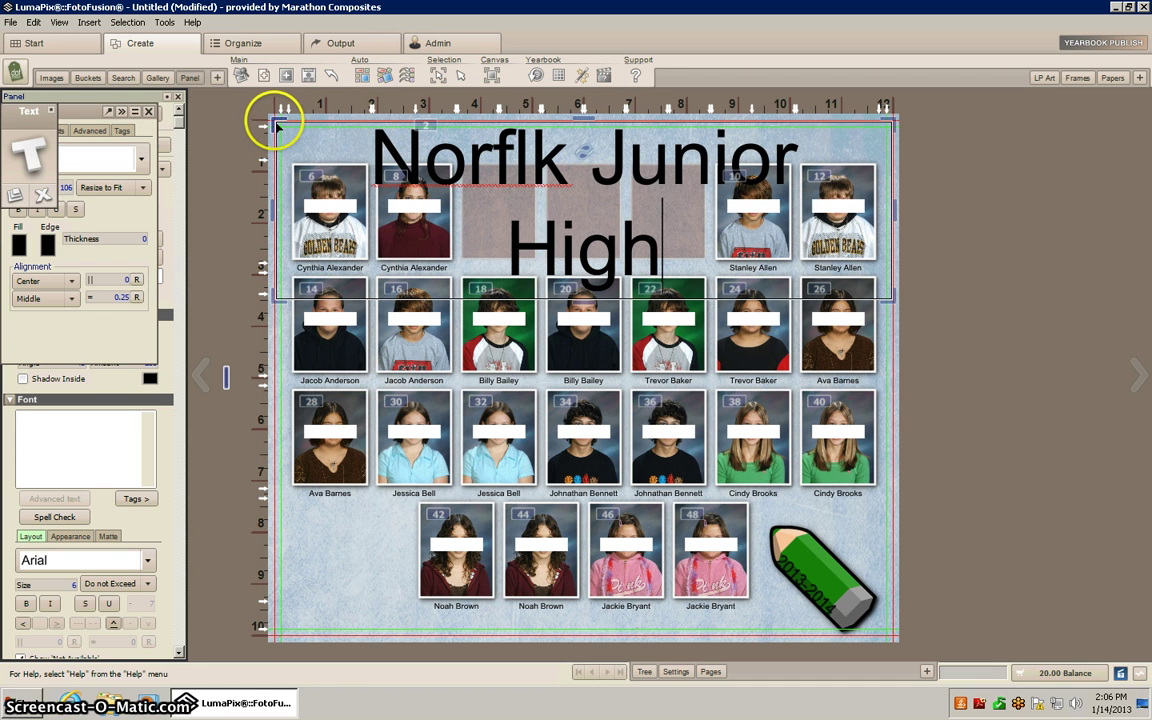
Resize the title frame, make it a Knockout Frame, and position it at the top centre.
drag(270, 118, 405, 152)
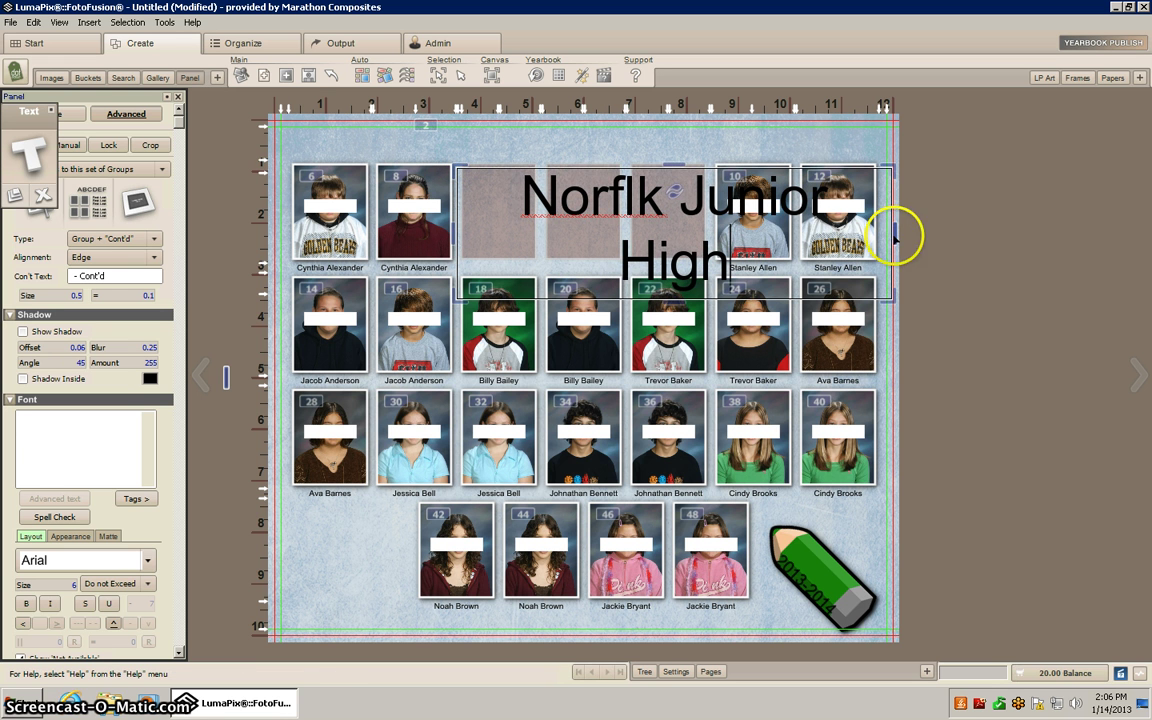
drag(892, 235, 706, 208)
click(650, 198)
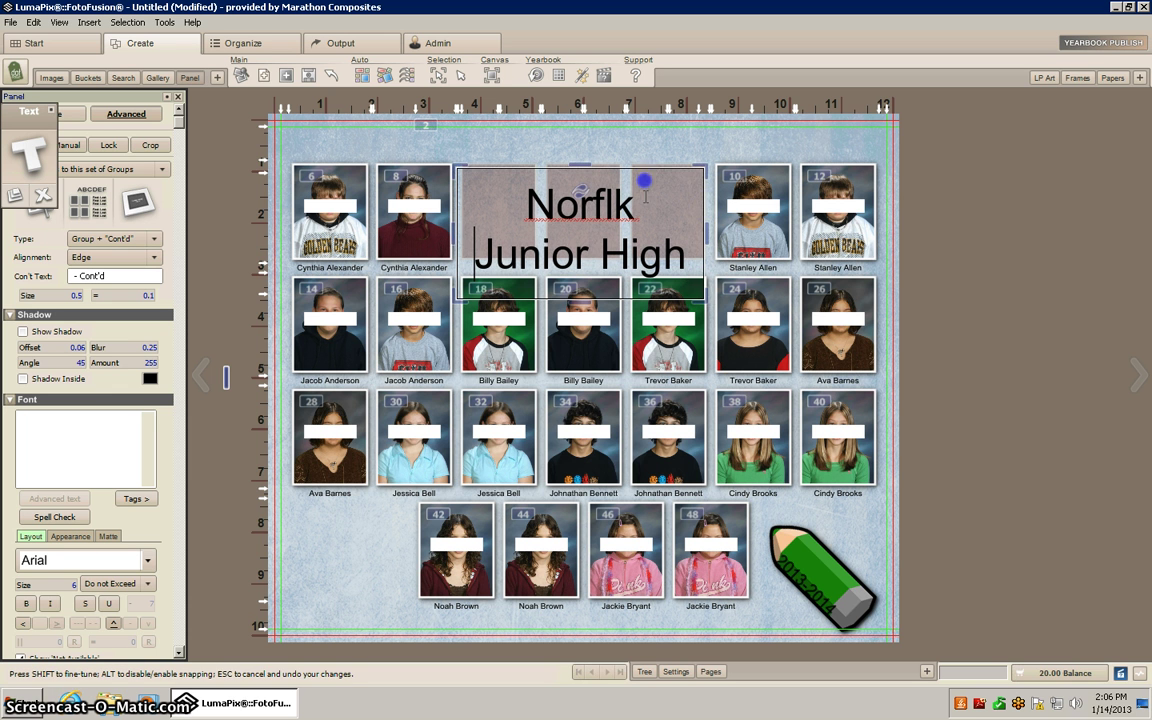
mouse_move(612, 175)
mouse_down()
mouse_move(648, 93)
mouse_move(597, 159)
mouse_up()
right_click(600, 168)
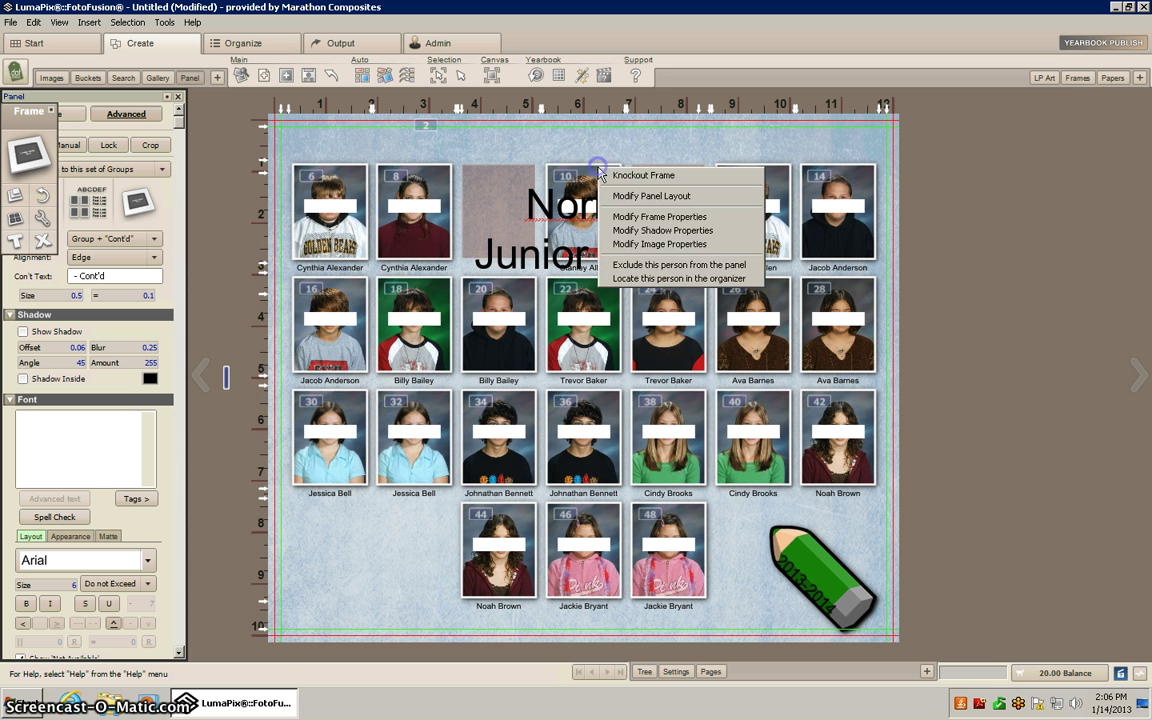
click(640, 175)
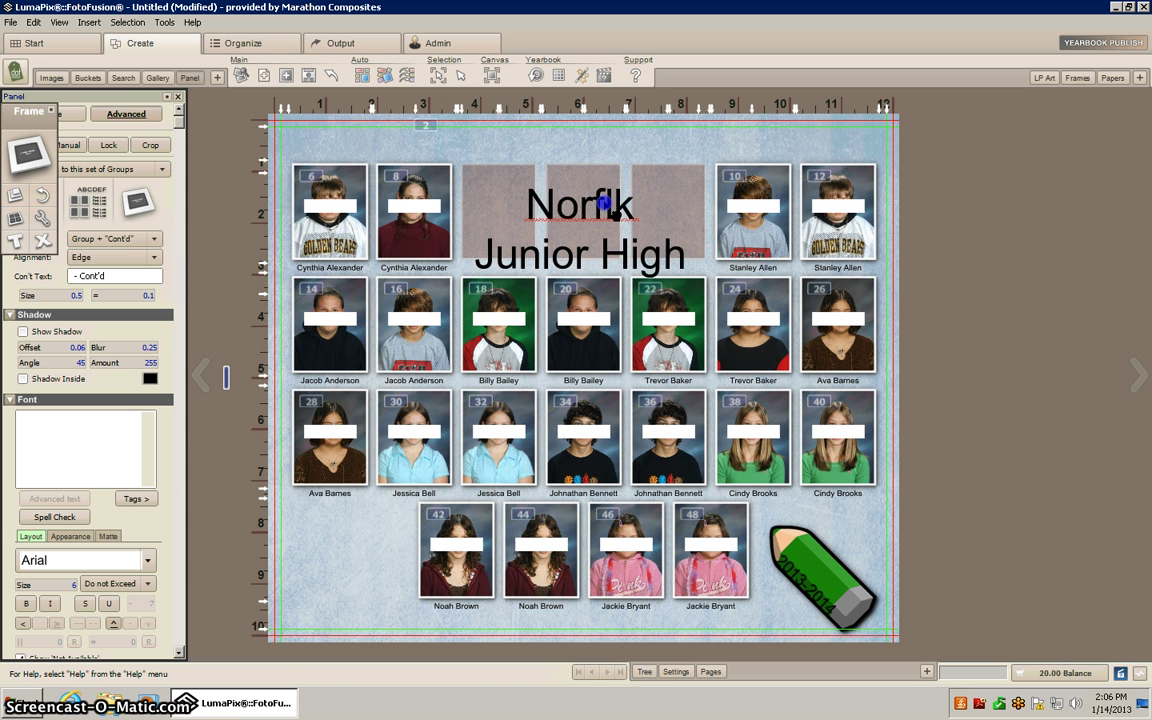
drag(599, 200, 600, 172)
click(617, 228)
Correct the title spelling to 'Norfolk' and set it in the Armor Piercing font.
double_click(598, 177)
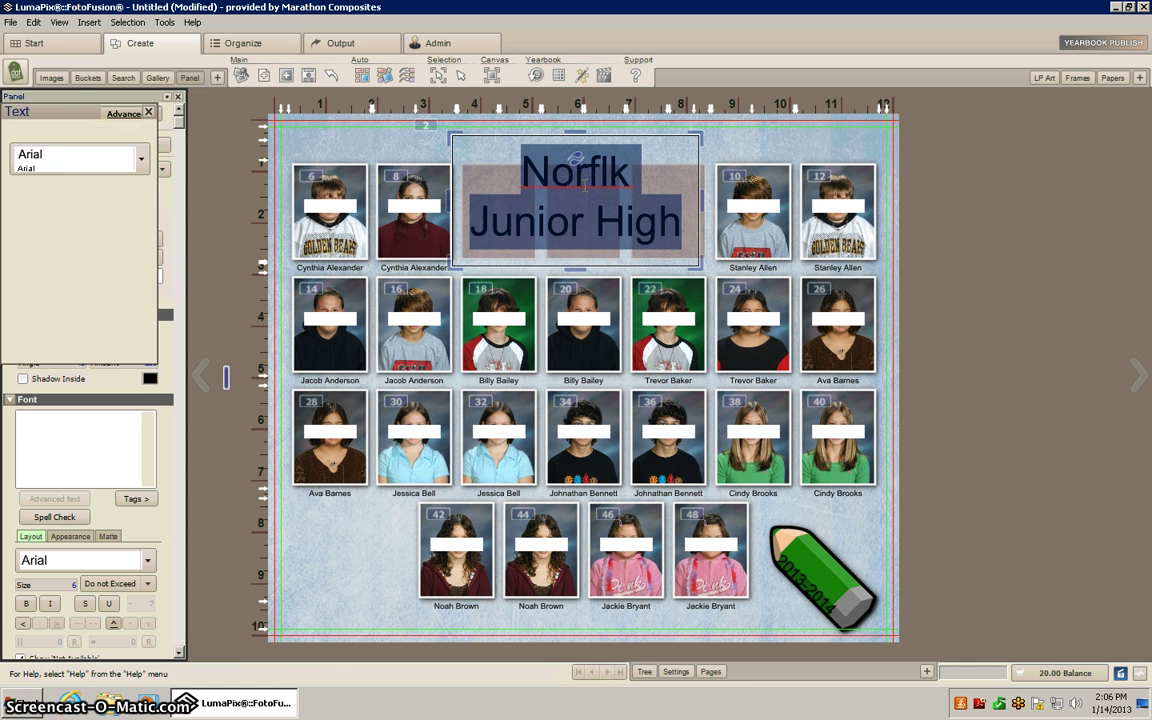
click(598, 177)
text(o)
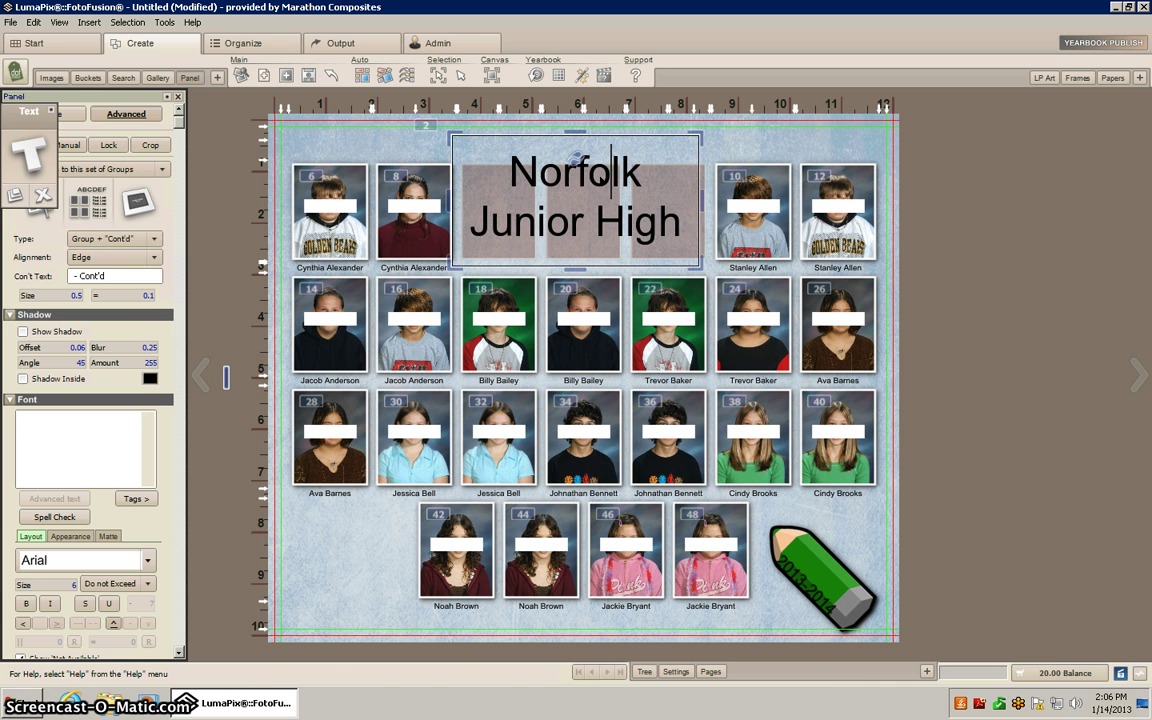
key(ctrl+a)
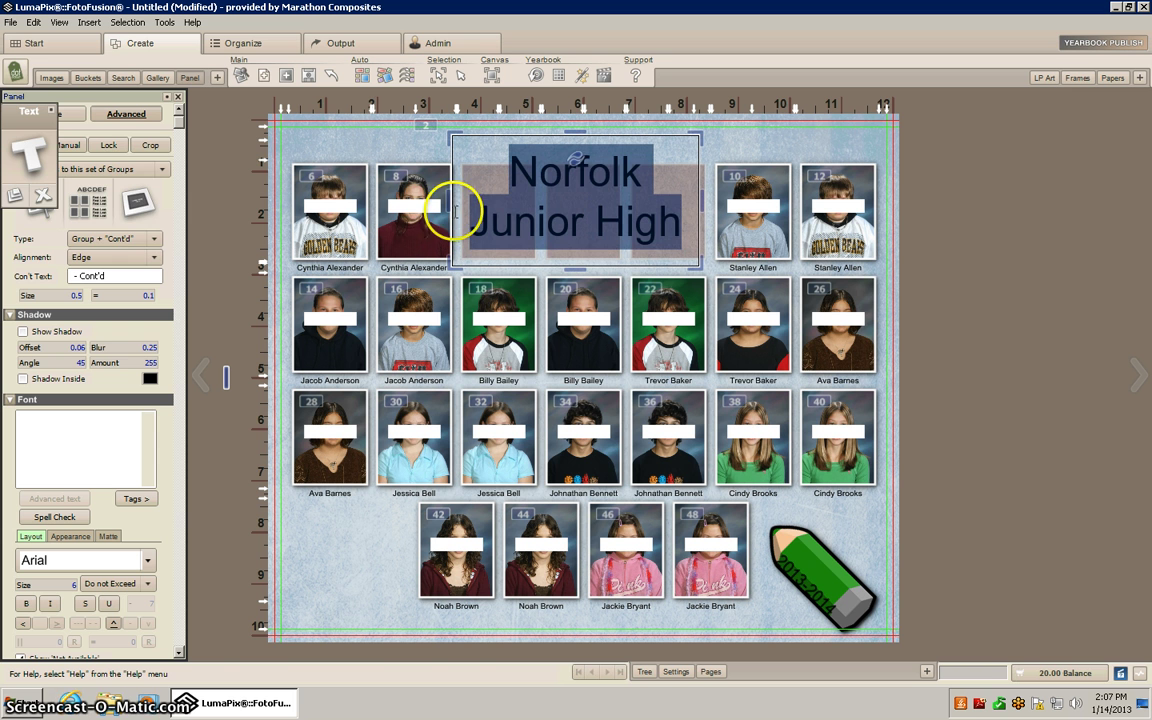
click(32, 145)
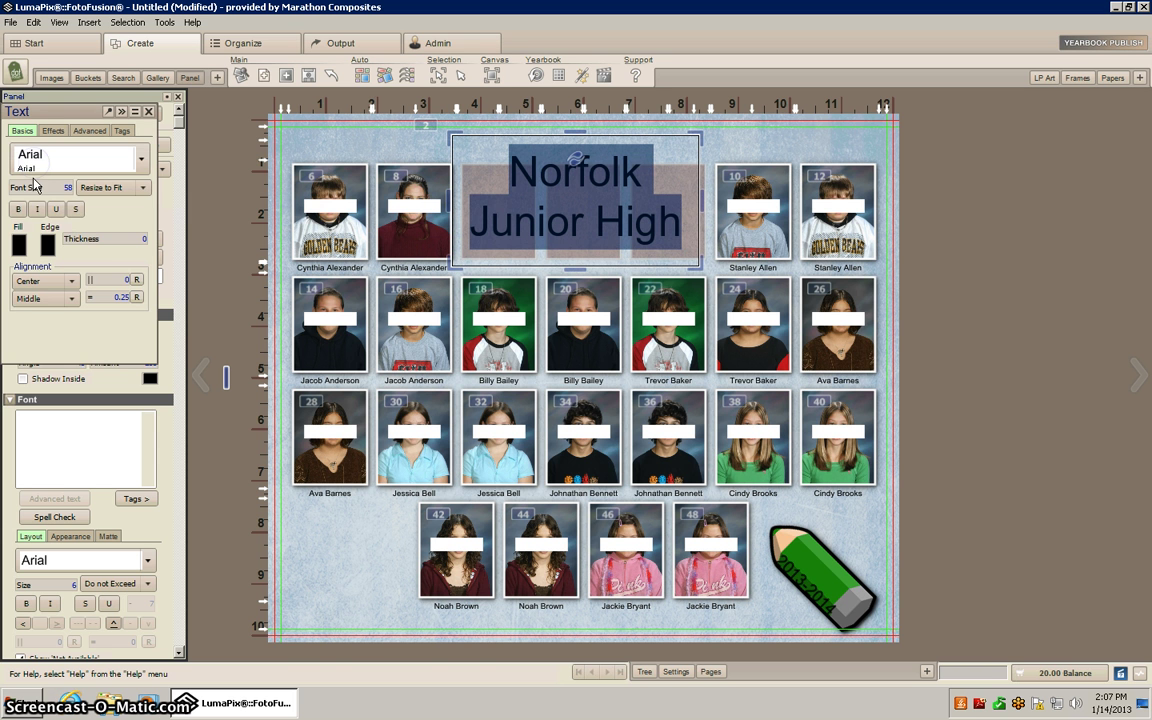
click(143, 165)
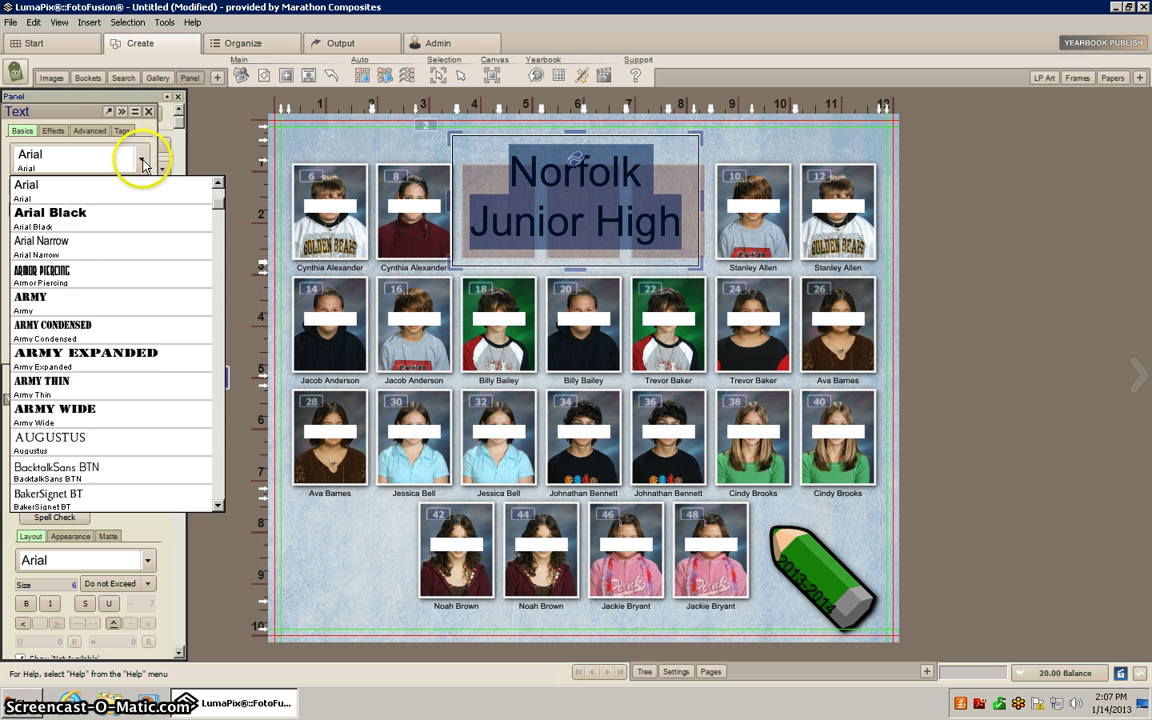
click(72, 266)
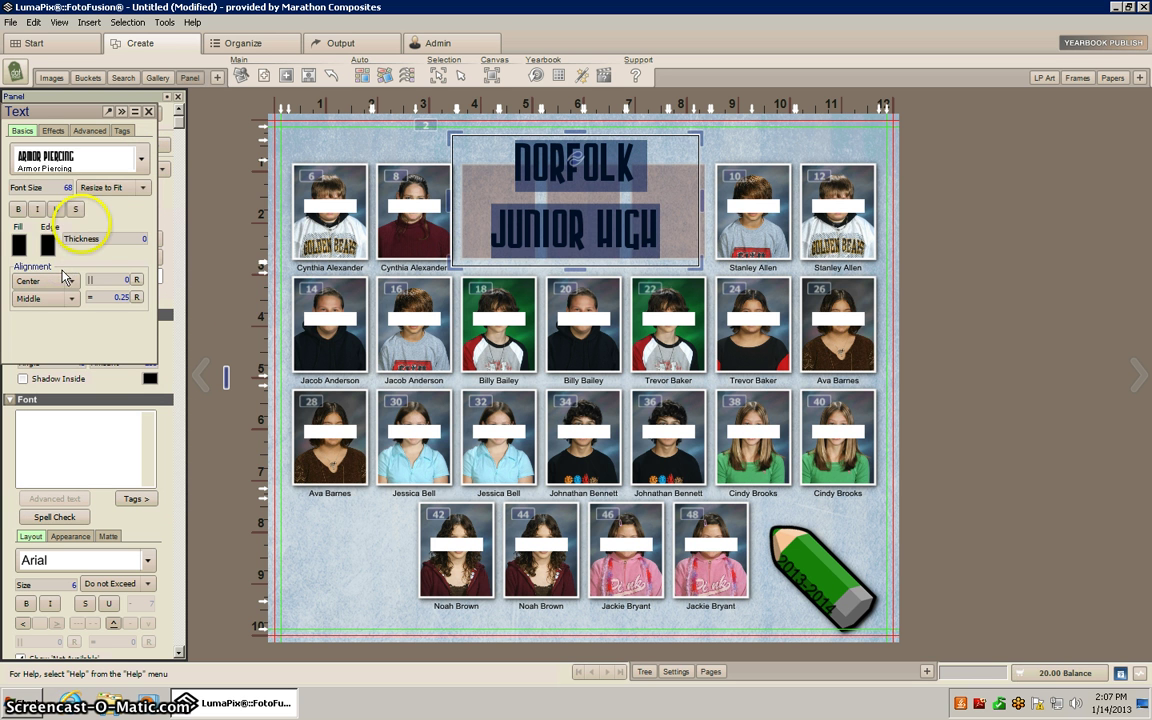
Colour the title fill a dark blue-grey, about 31% value, and close the panels.
click(18, 242)
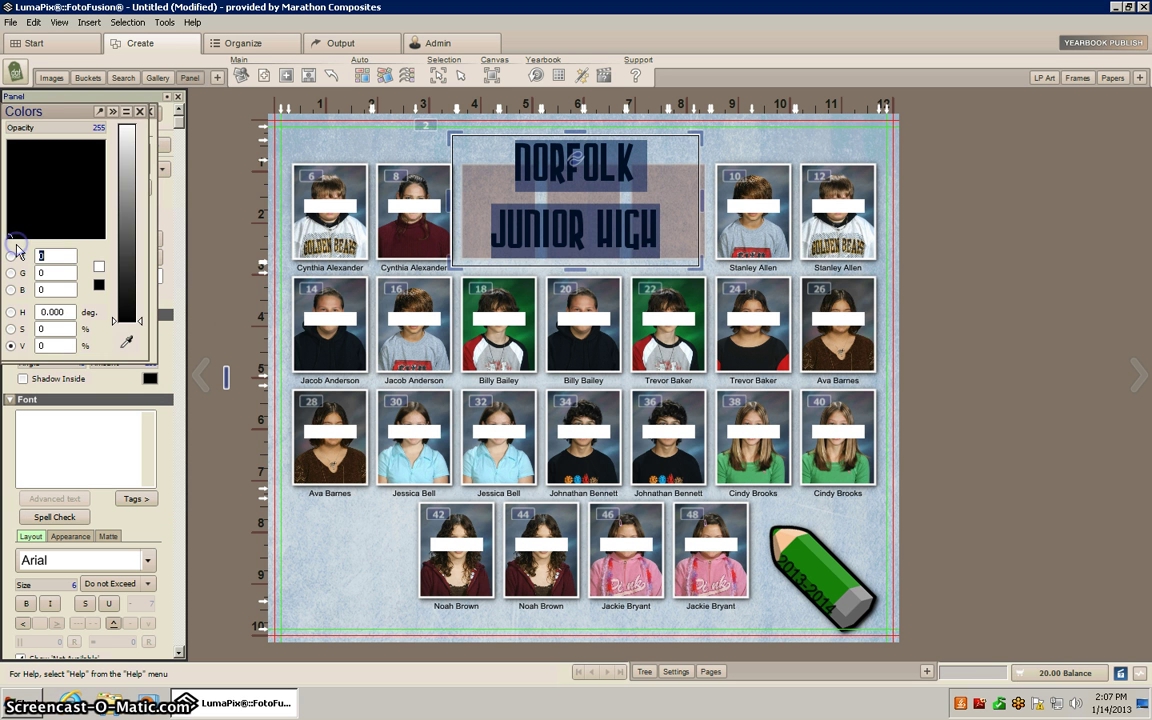
click(75, 195)
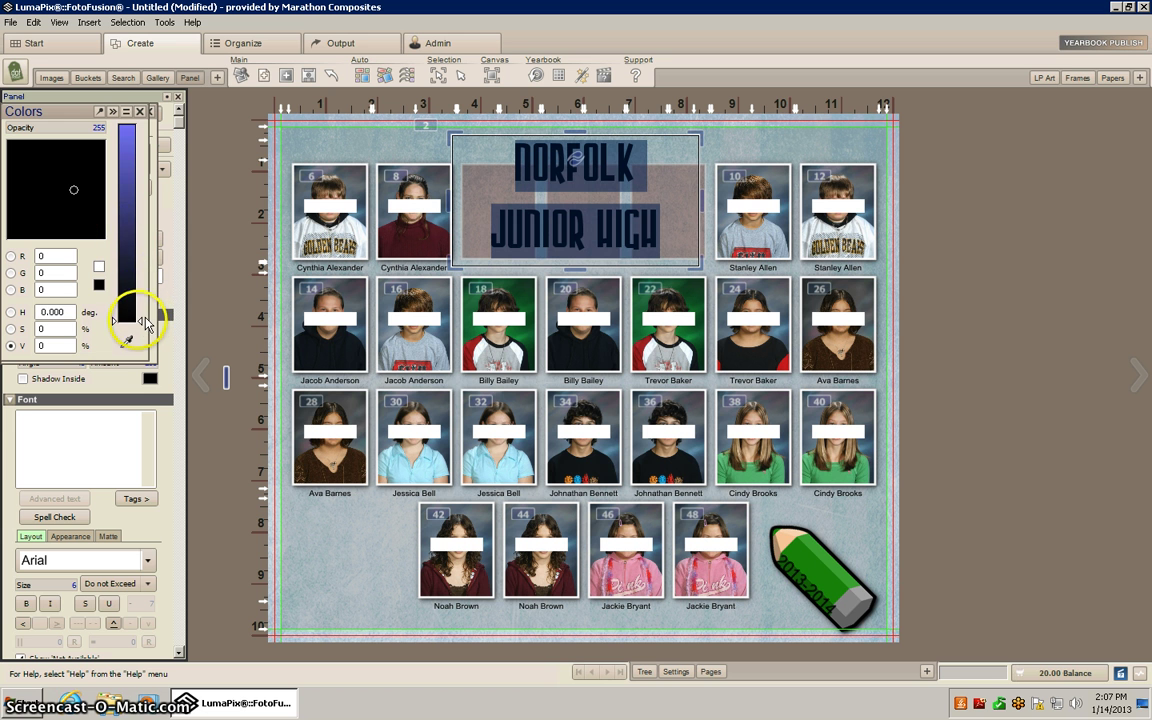
drag(139, 322, 137, 272)
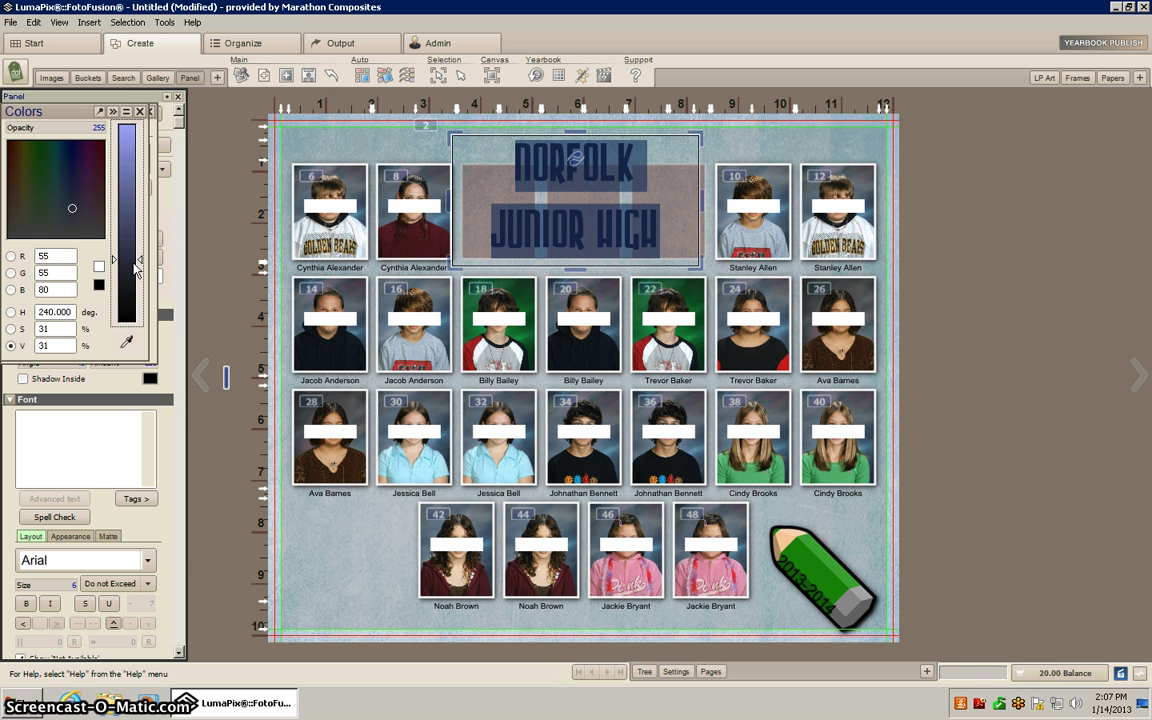
click(142, 112)
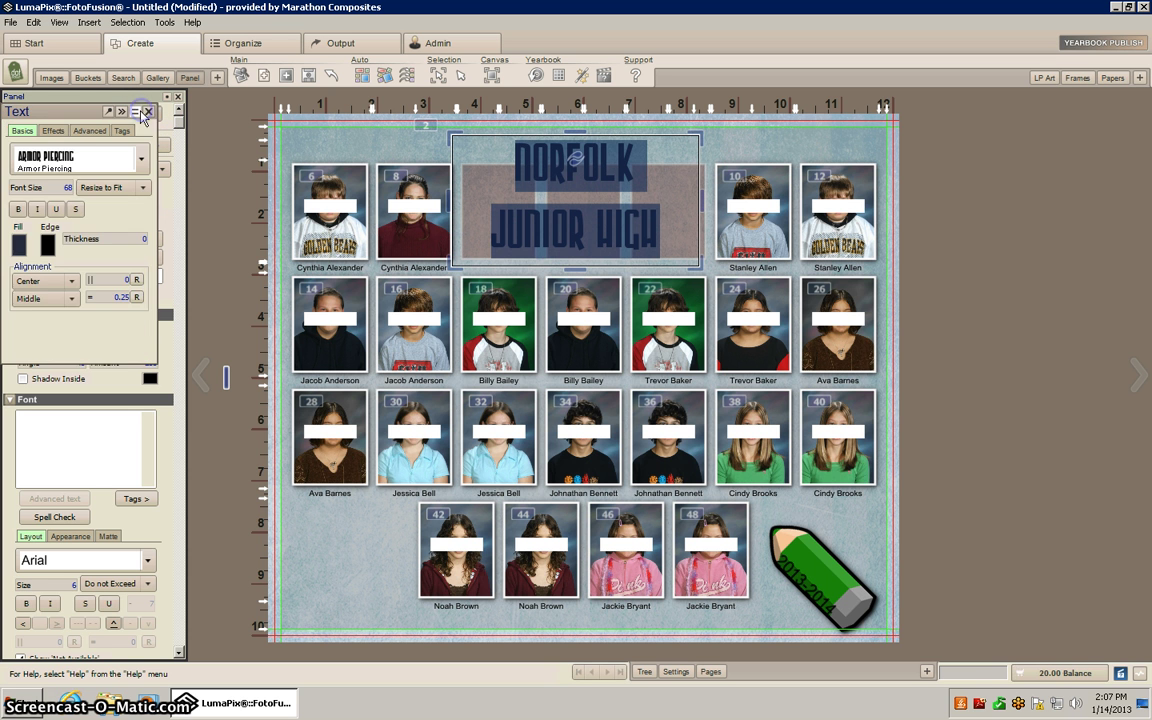
click(148, 113)
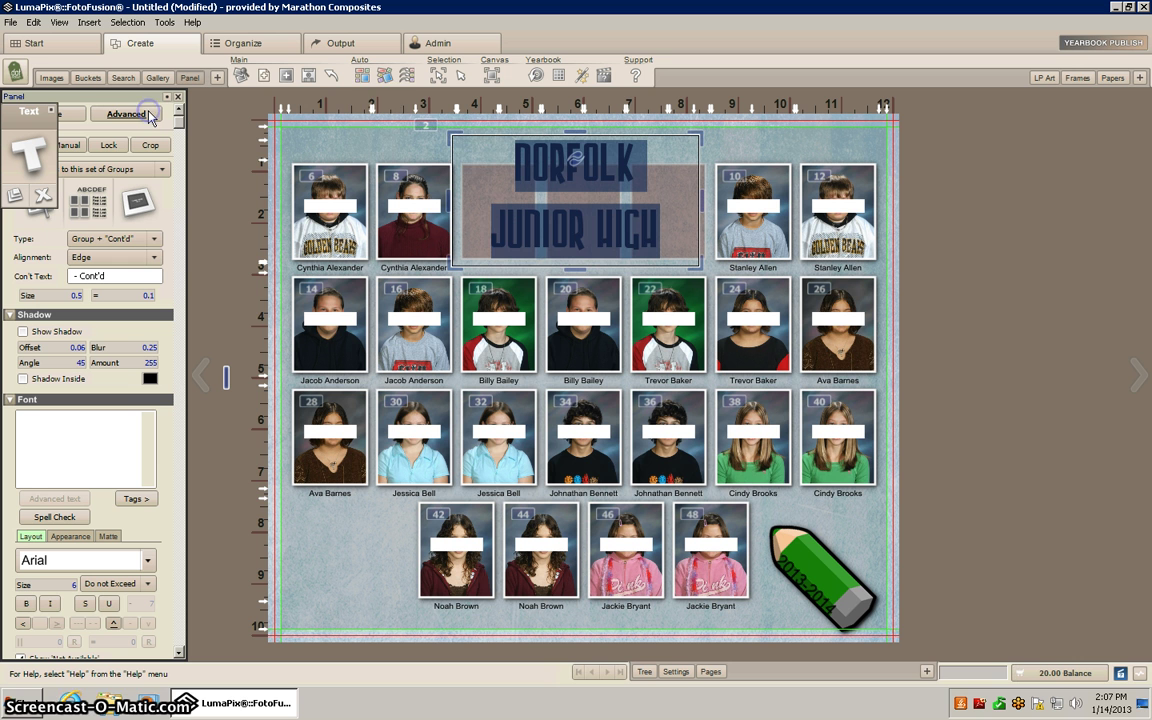
click(474, 153)
Finish editing the title and close the floating text palette.
click(360, 141)
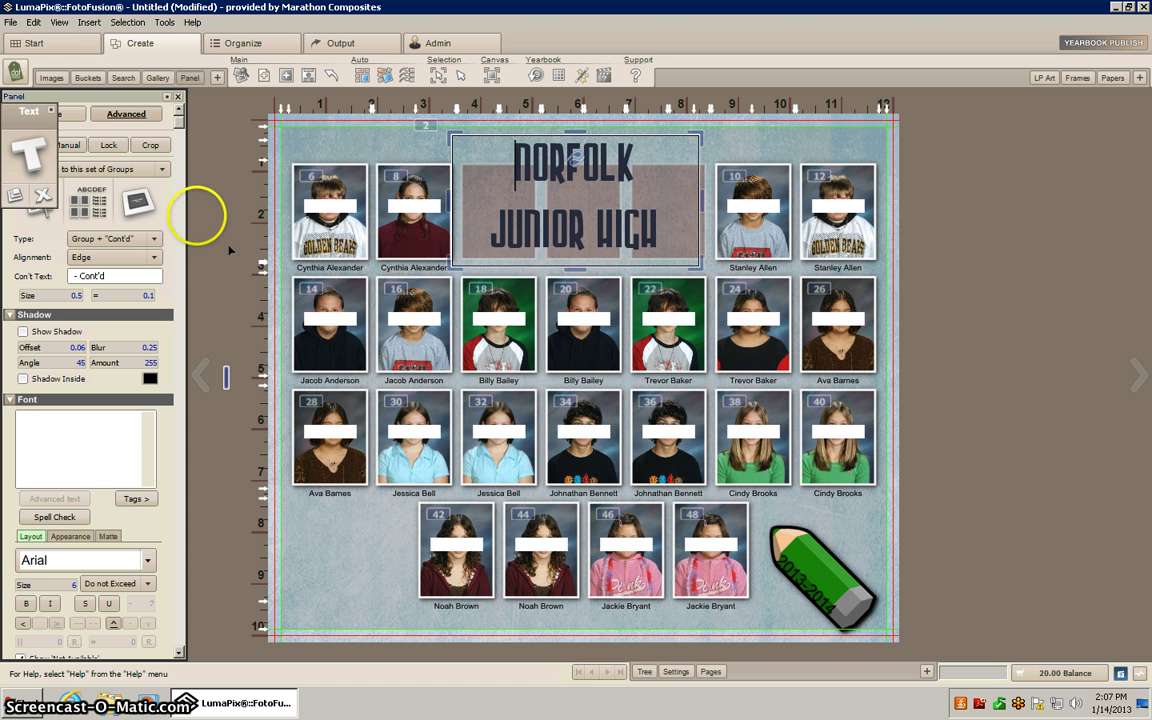
click(99, 97)
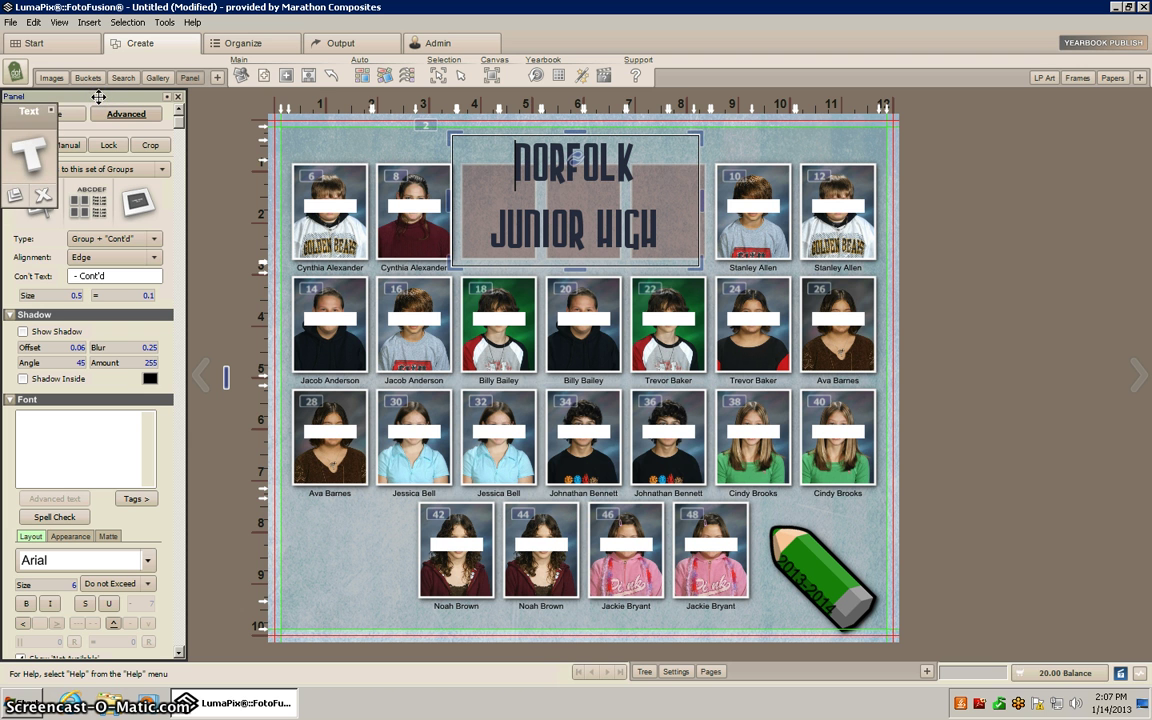
click(50, 111)
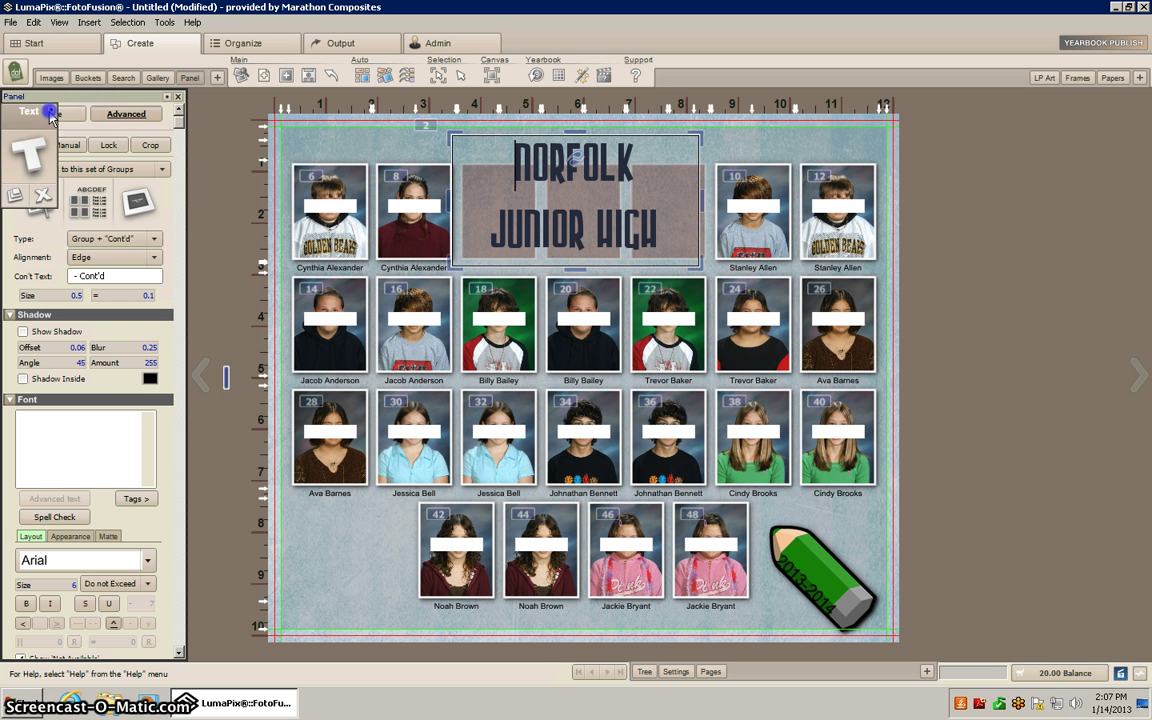
Cut and re-paste the first- and last-name tags in the photo label settings.
click(98, 205)
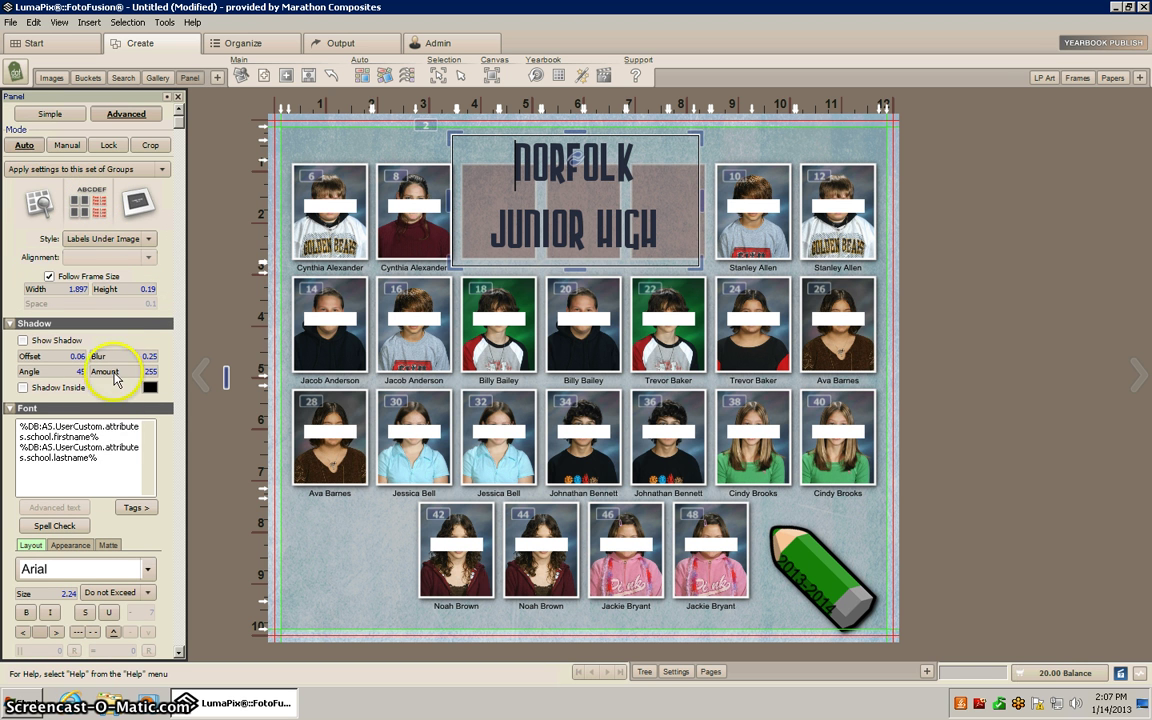
drag(98, 458, 3, 425)
key(ctrl+c)
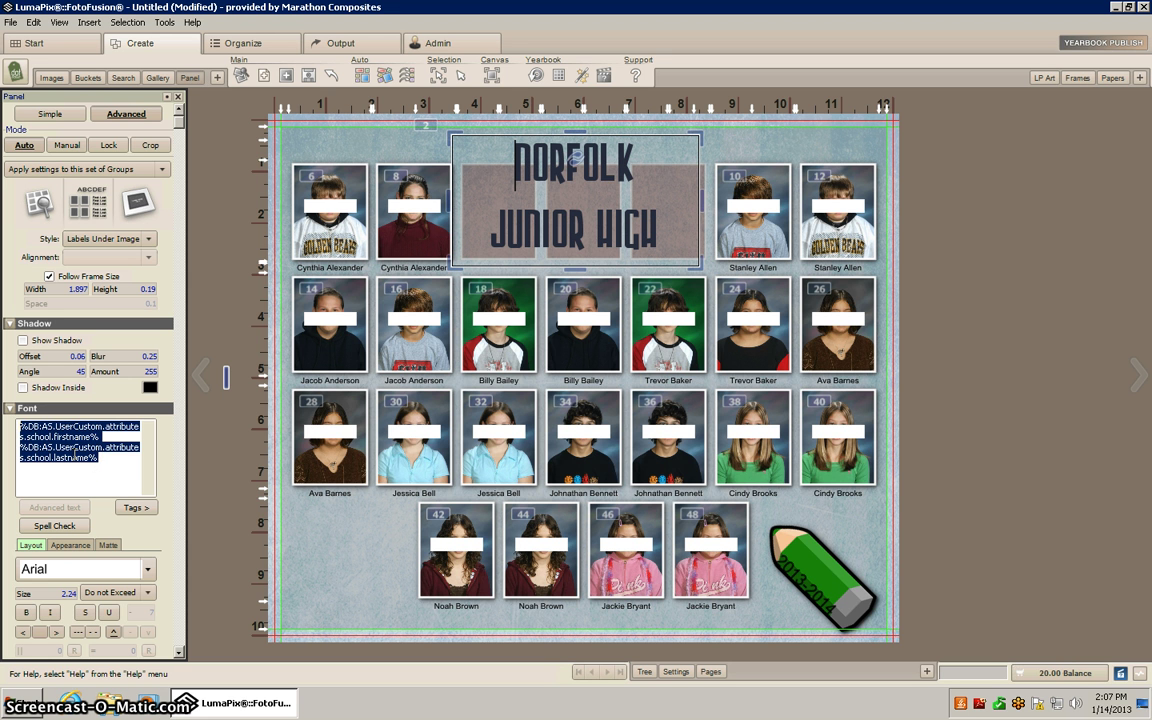
key(Delete)
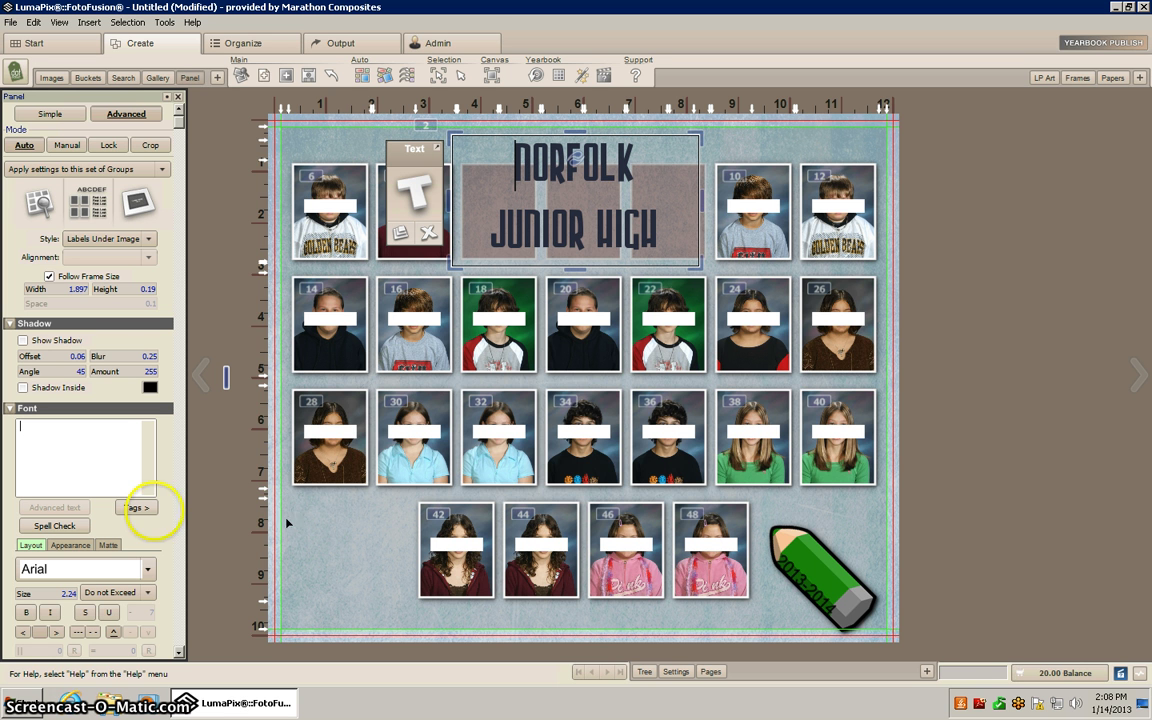
click(79, 447)
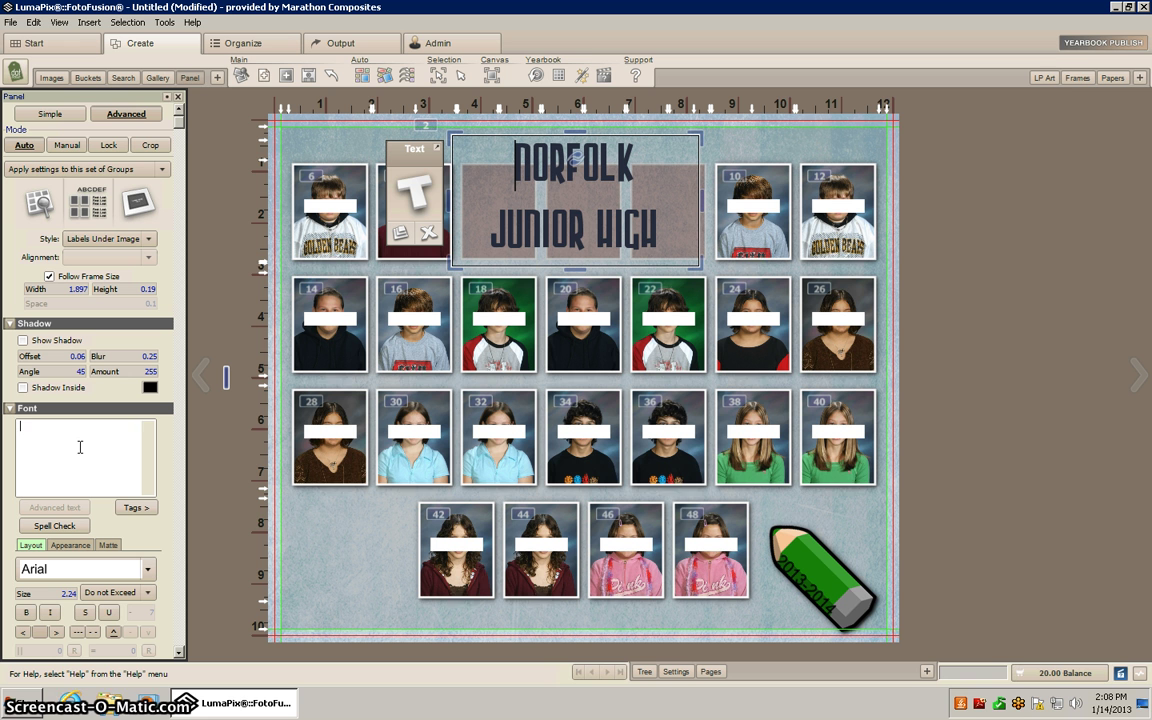
key(ctrl+v)
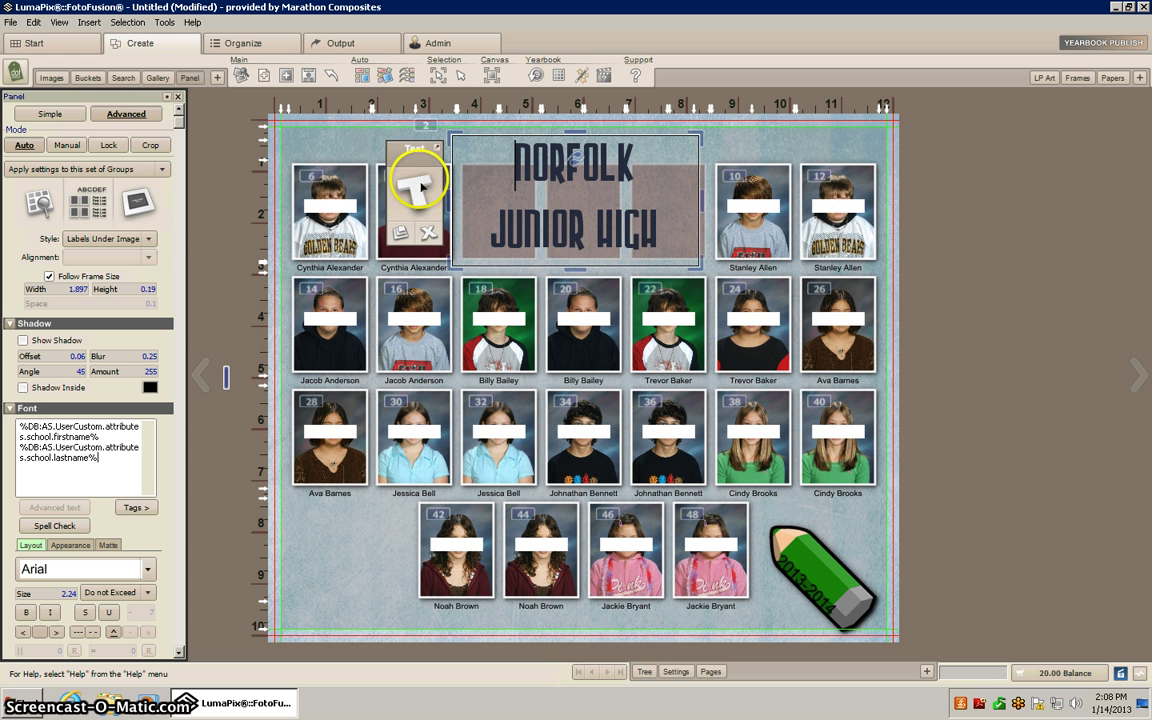
drag(414, 160, 178, 140)
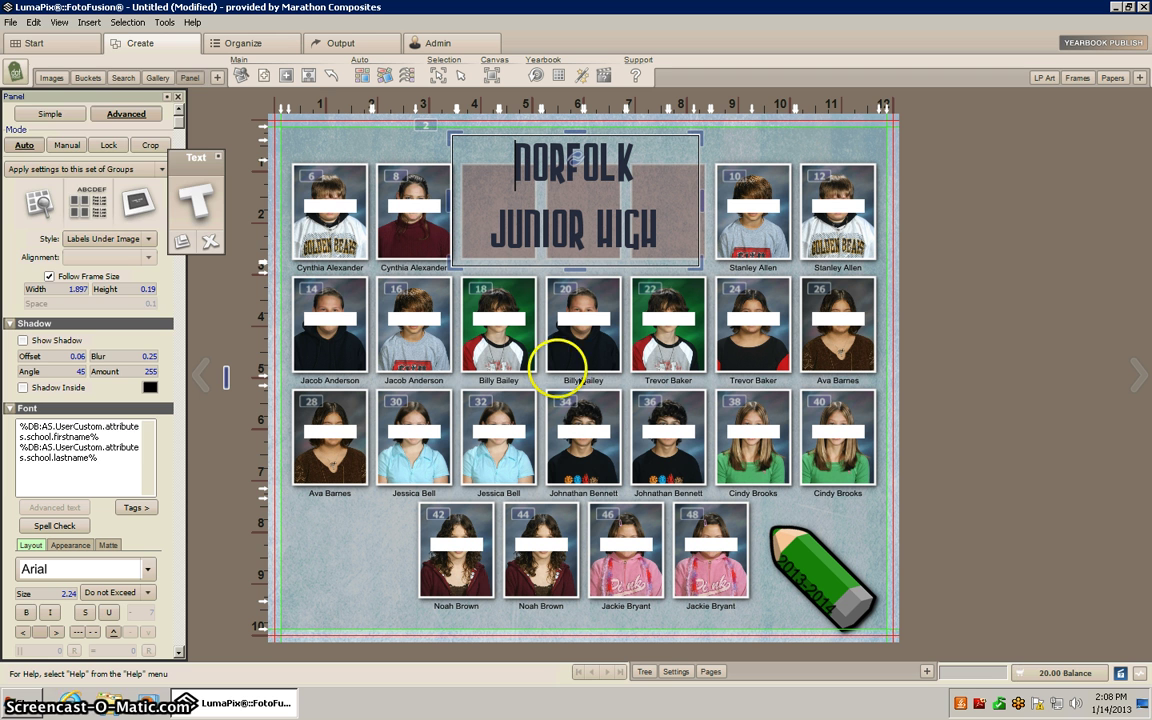
Save the project locally as testcomp5 and switch to Output, raising the project-issues warning.
click(10, 22)
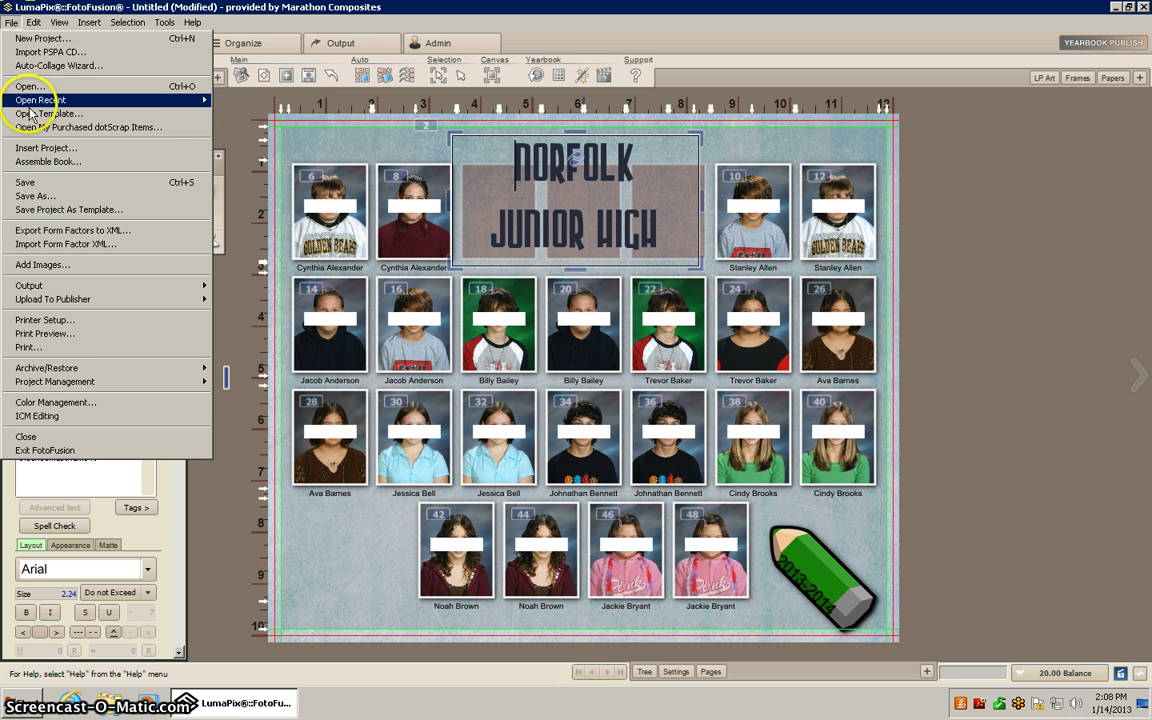
click(25, 182)
click(558, 340)
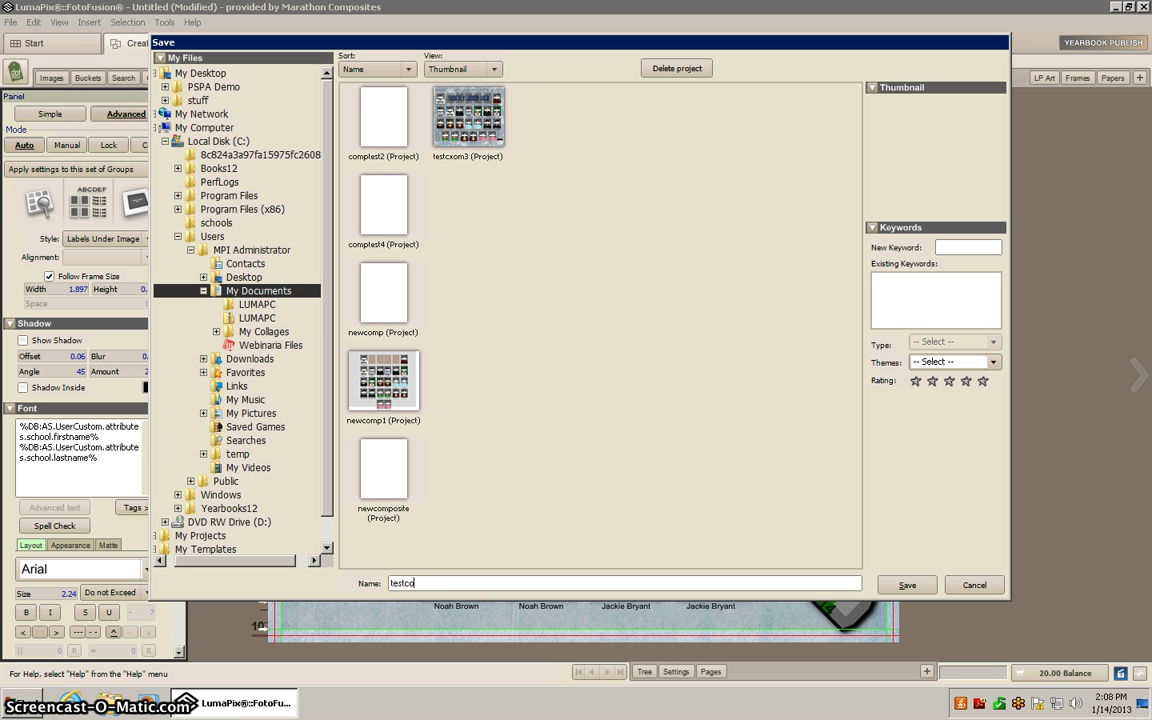
click(903, 584)
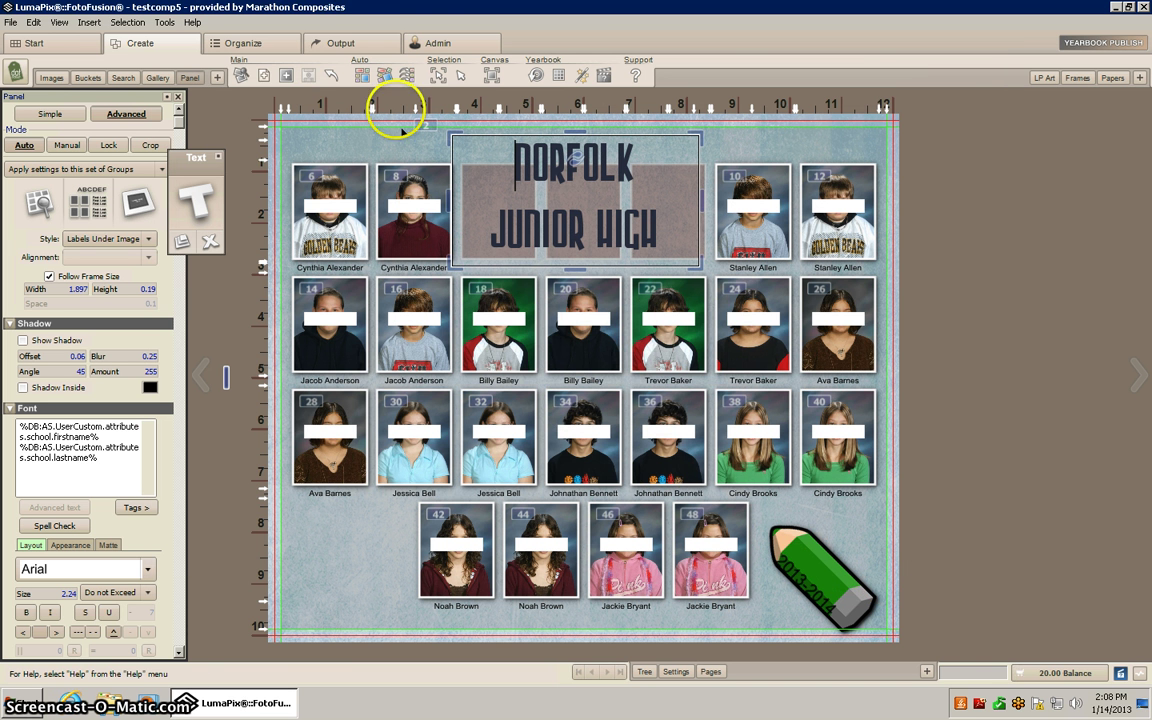
click(336, 46)
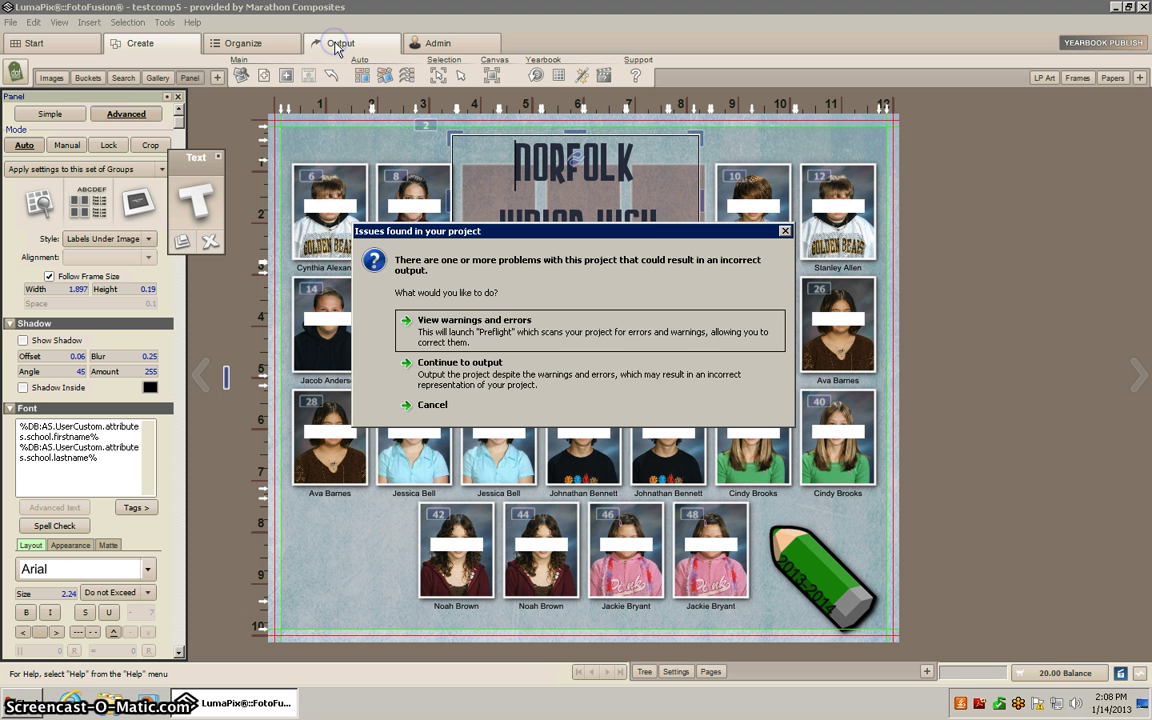
Continue past the warnings and choose a flattened output sent To Publisher.
click(453, 370)
click(432, 310)
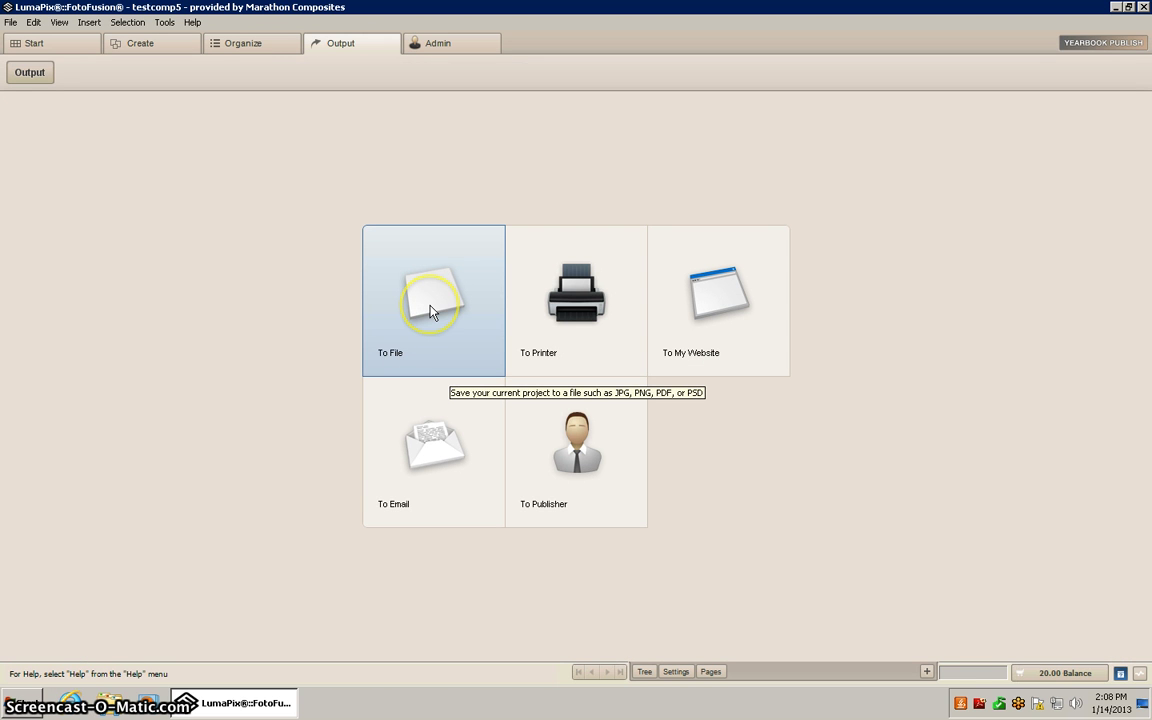
click(585, 455)
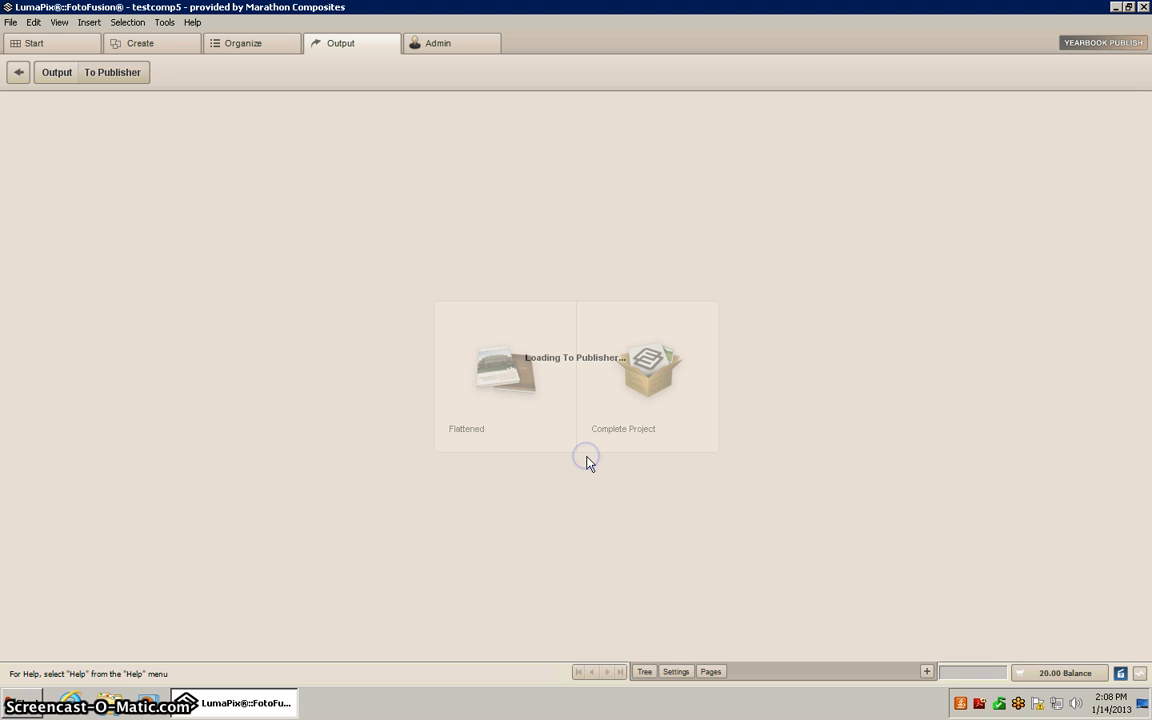
click(507, 396)
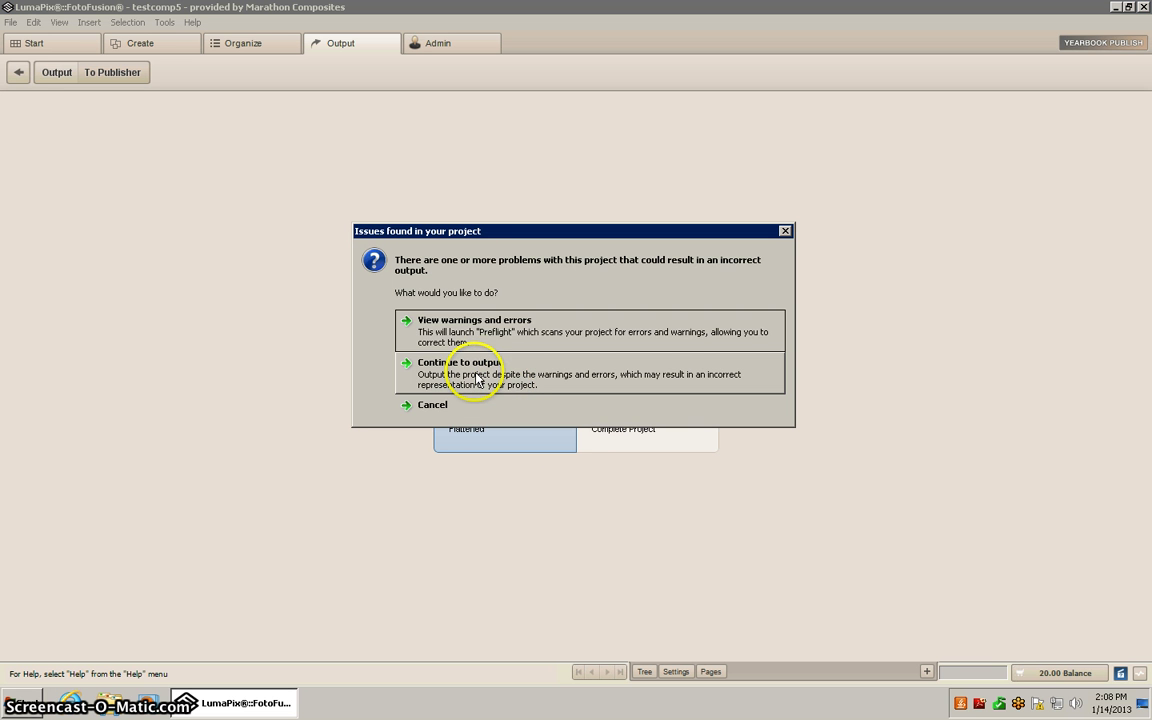
click(478, 380)
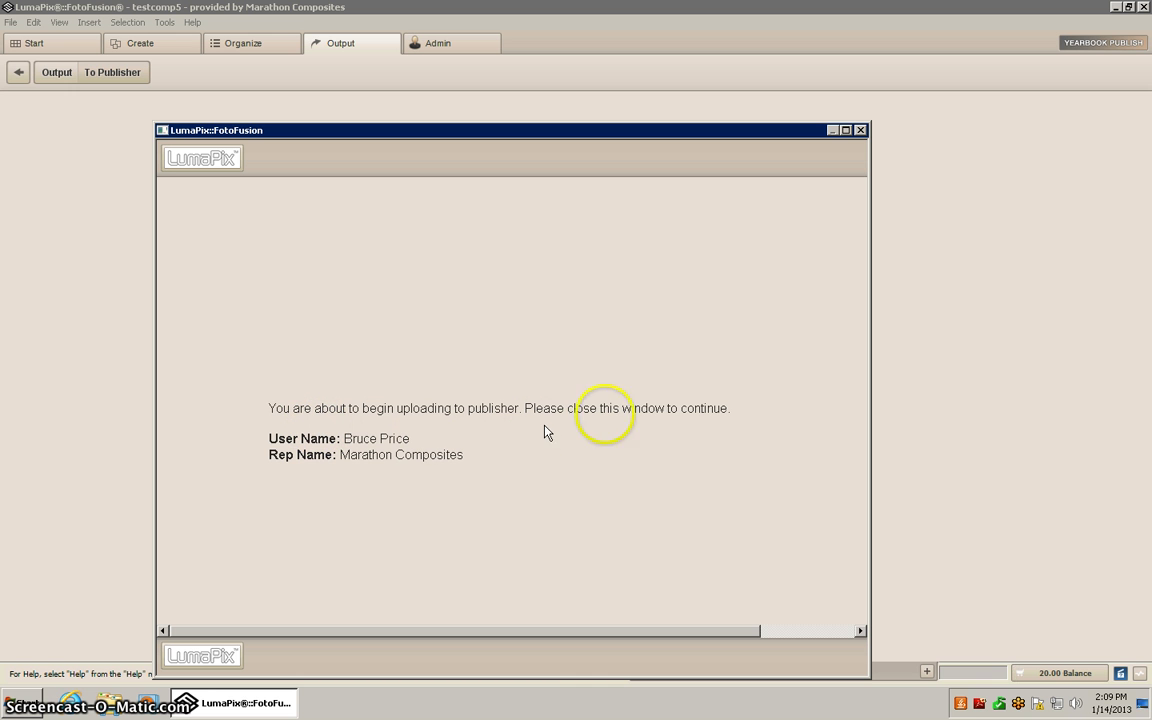
Dismiss the upload notice, let the upload finish, and close the confirmation.
click(860, 130)
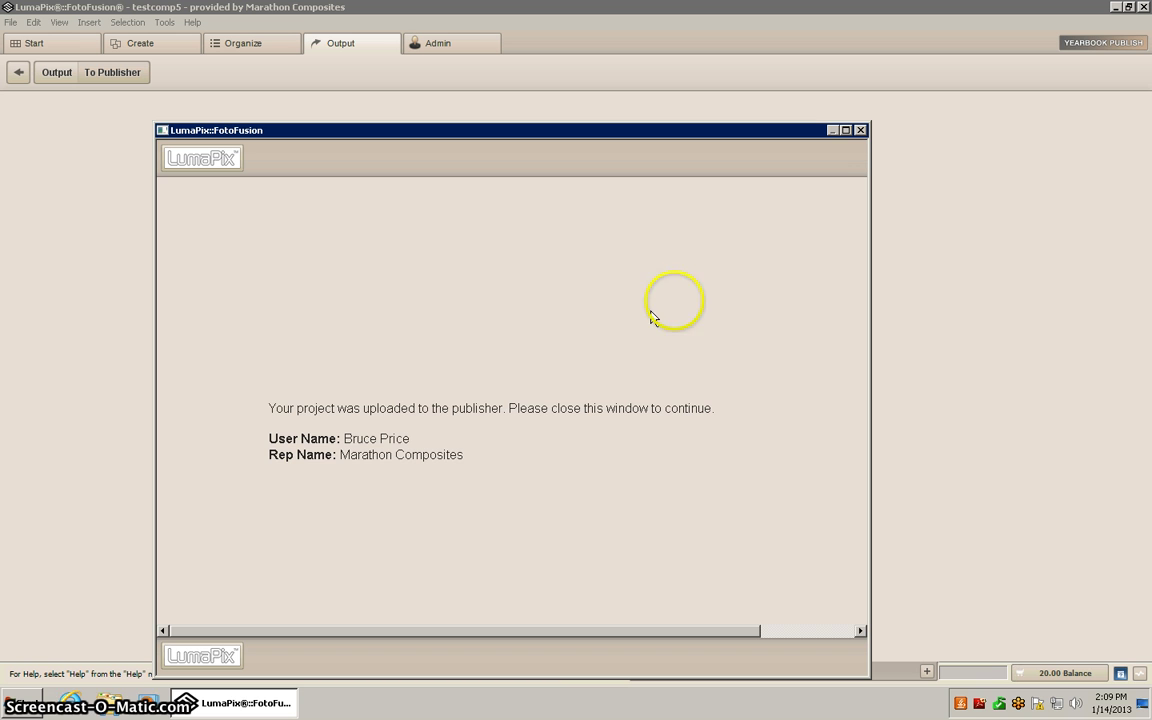
click(860, 130)
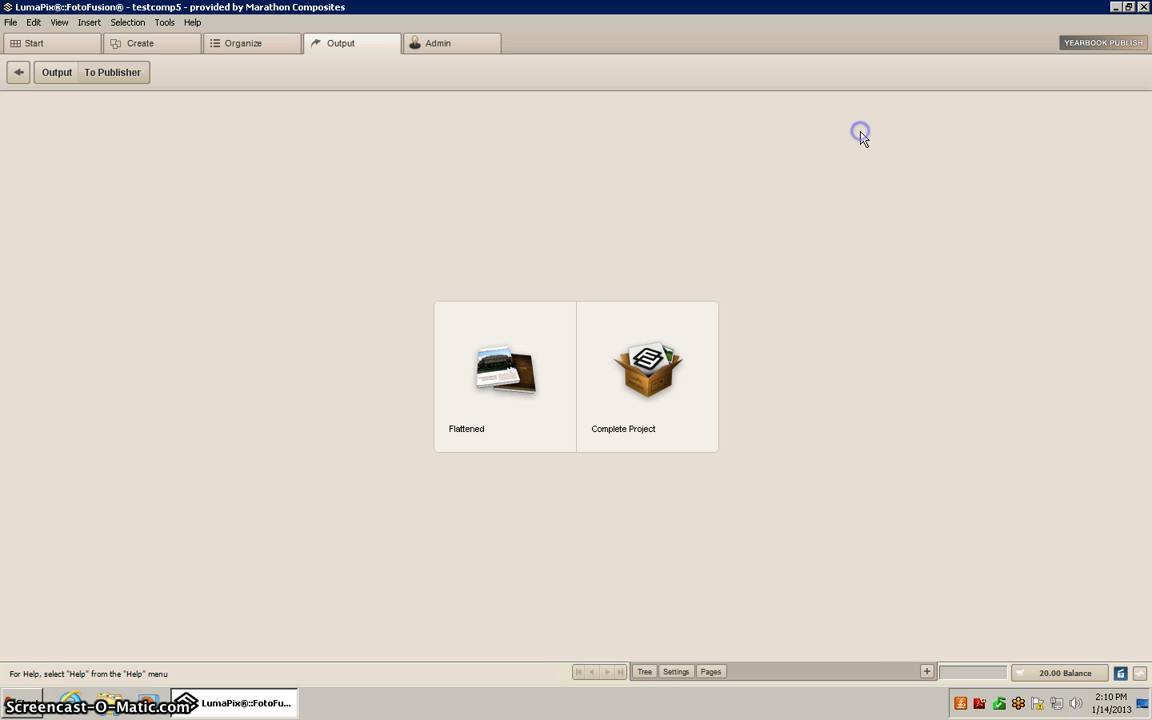